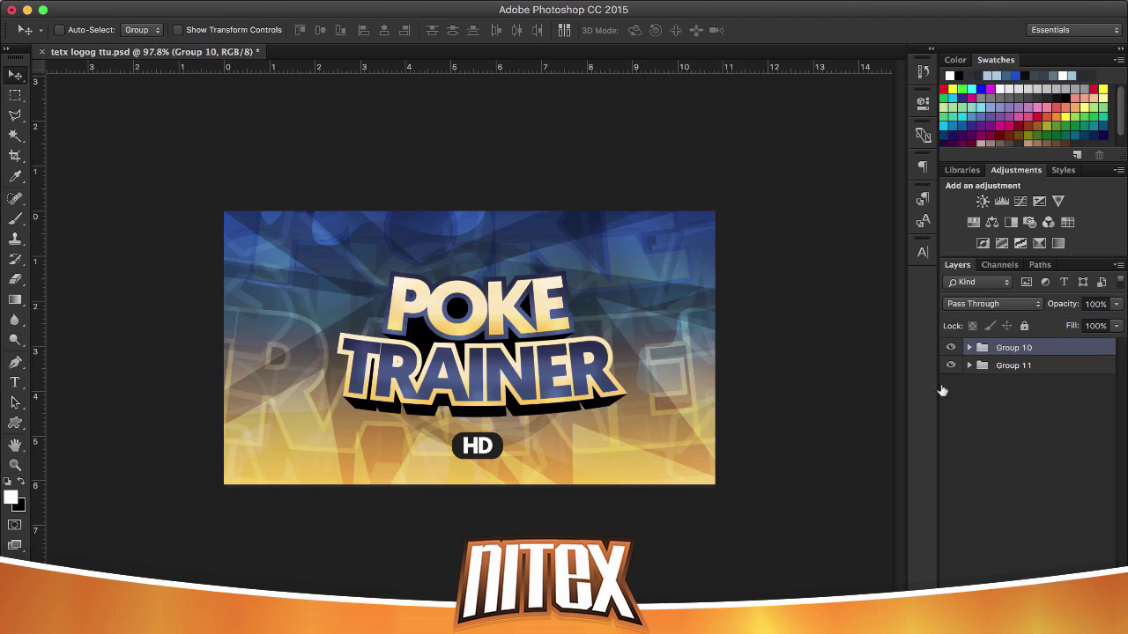
Hide the Group 10 logo group so only the Group 11 background shows.
left_click(951, 348)
left_click(951, 348)
left_click(950, 348)
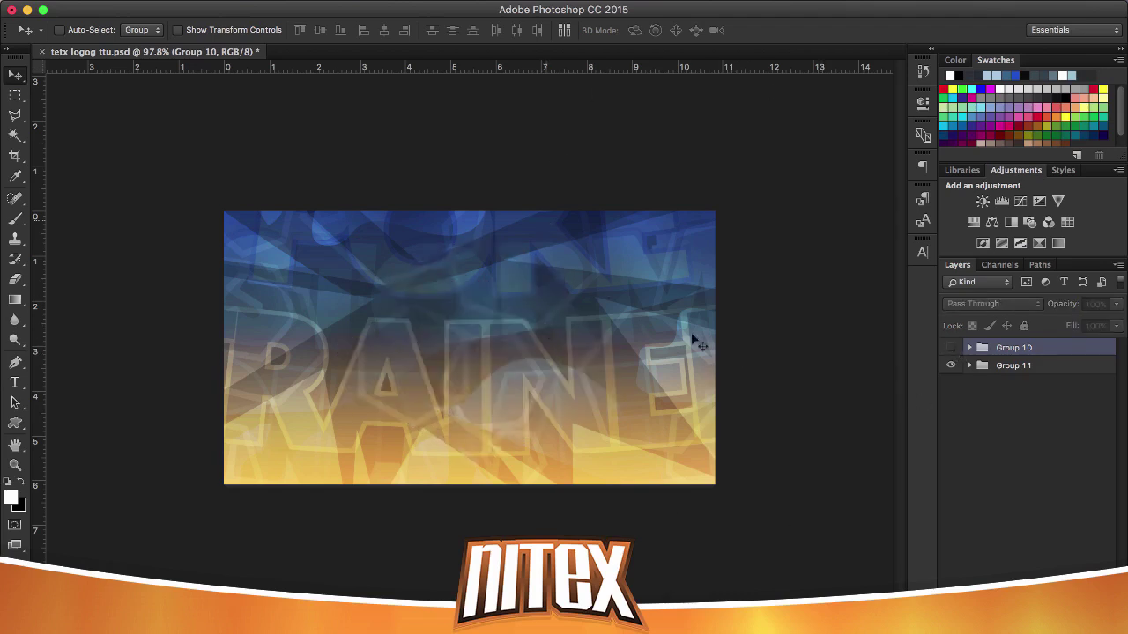
left_click(951, 349)
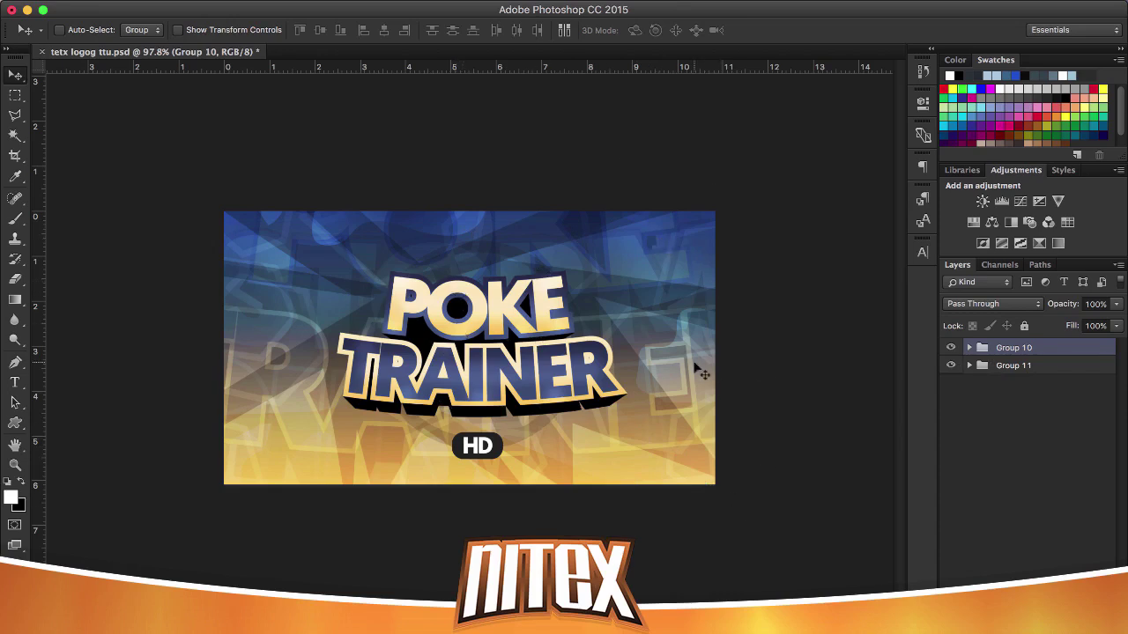
left_click(951, 347)
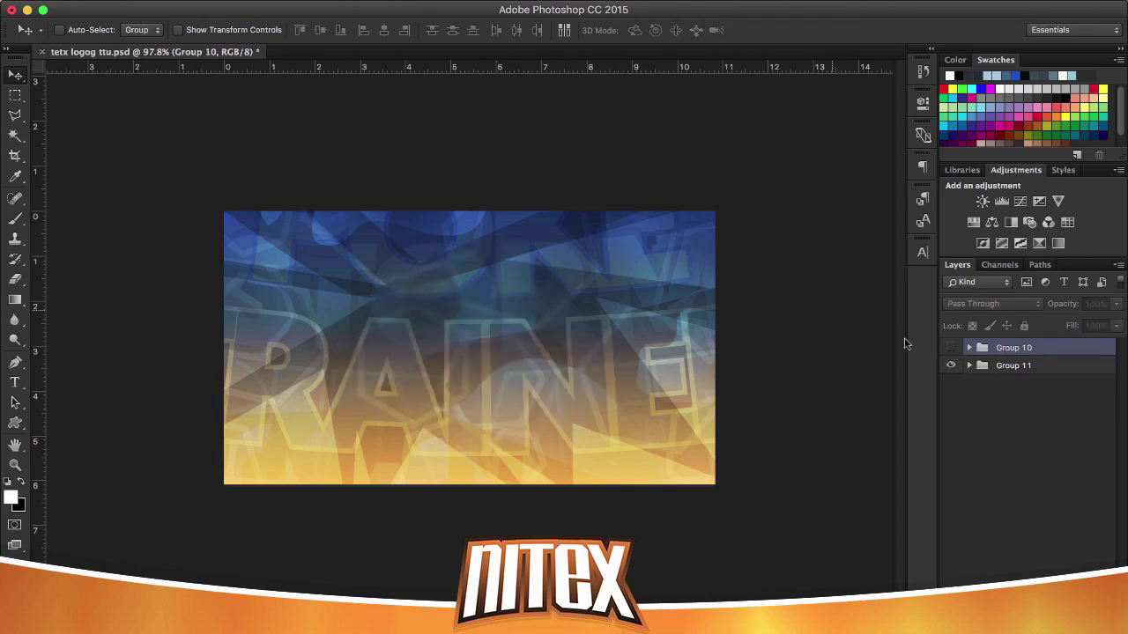
Save the background as a PNG file named BG Intro YT on the Desktop.
left_click(139, 1)
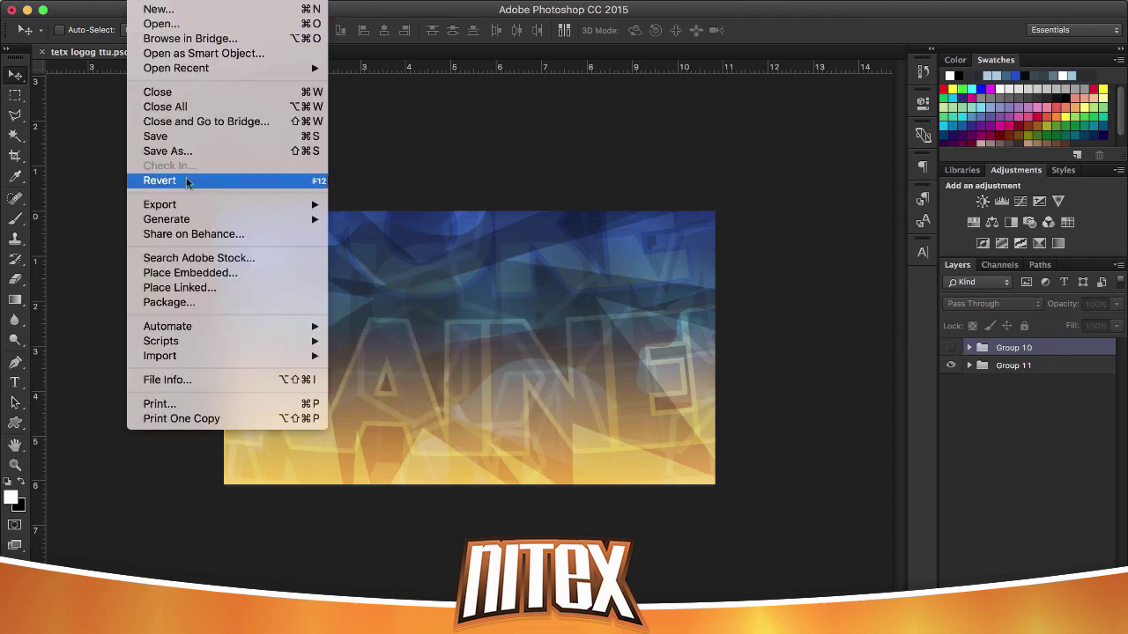
left_click(197, 152)
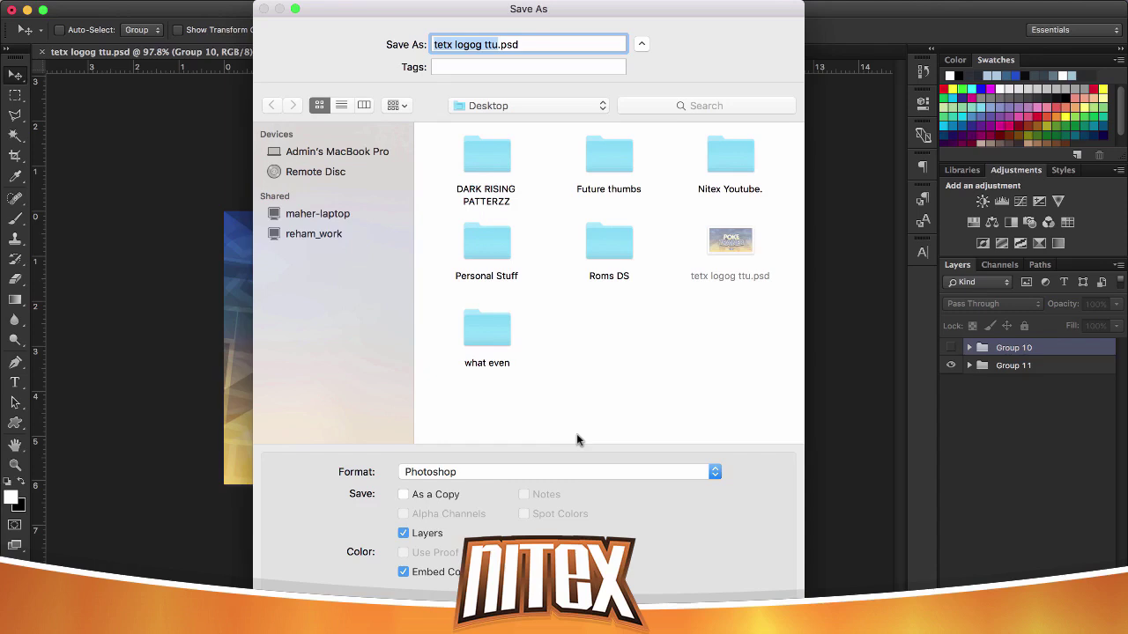
type("BG")
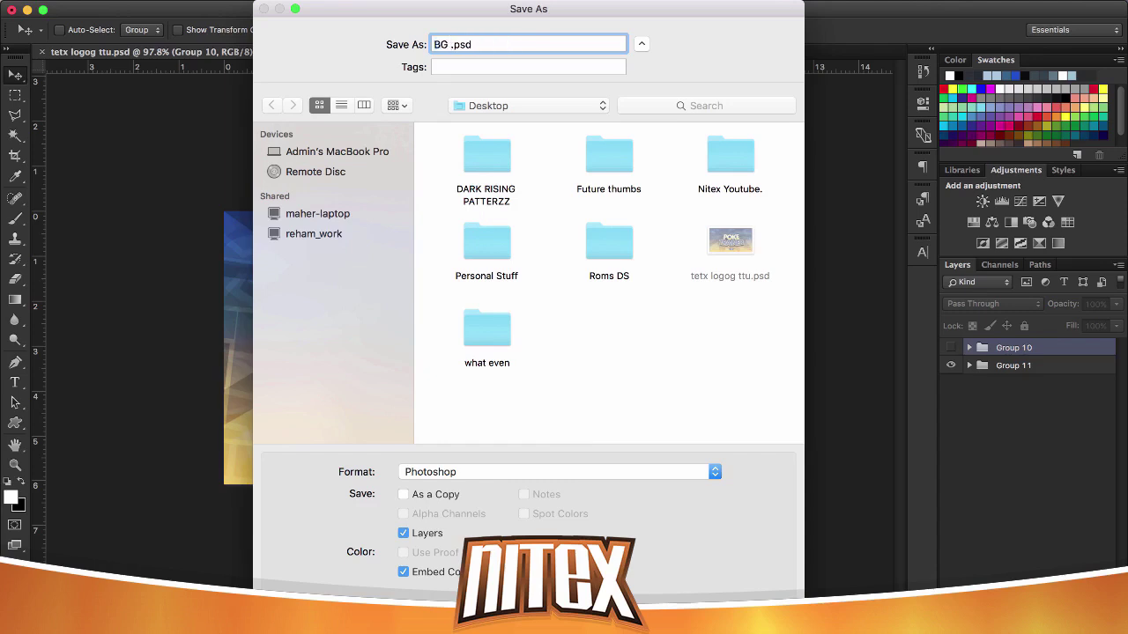
type(" Intro YT")
left_click(546, 473)
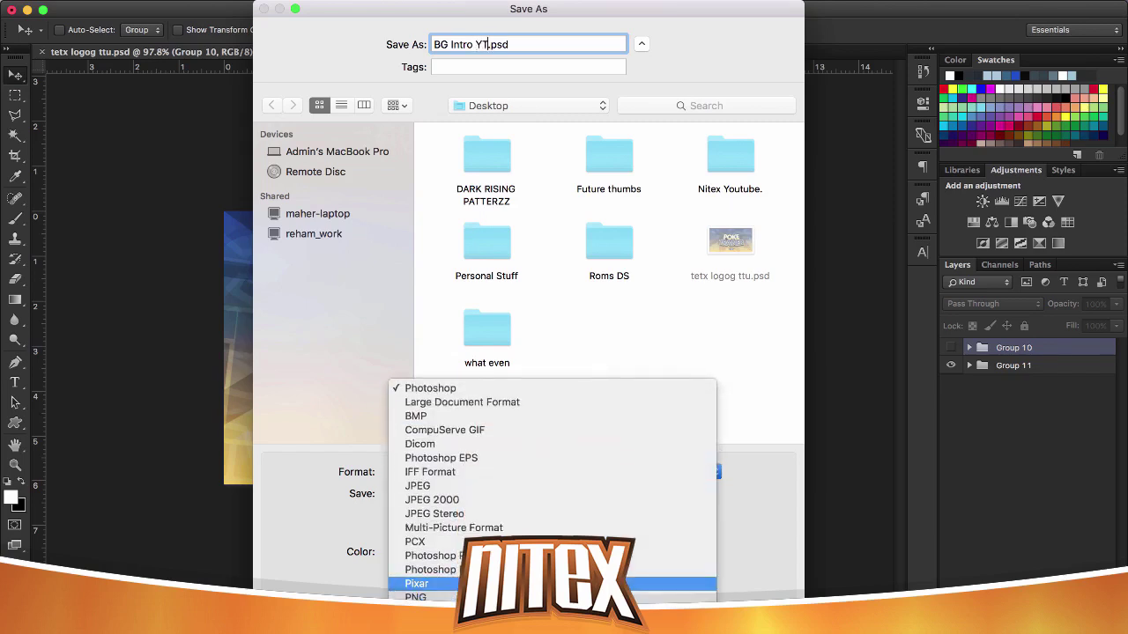
left_click(415, 576)
key("Return")
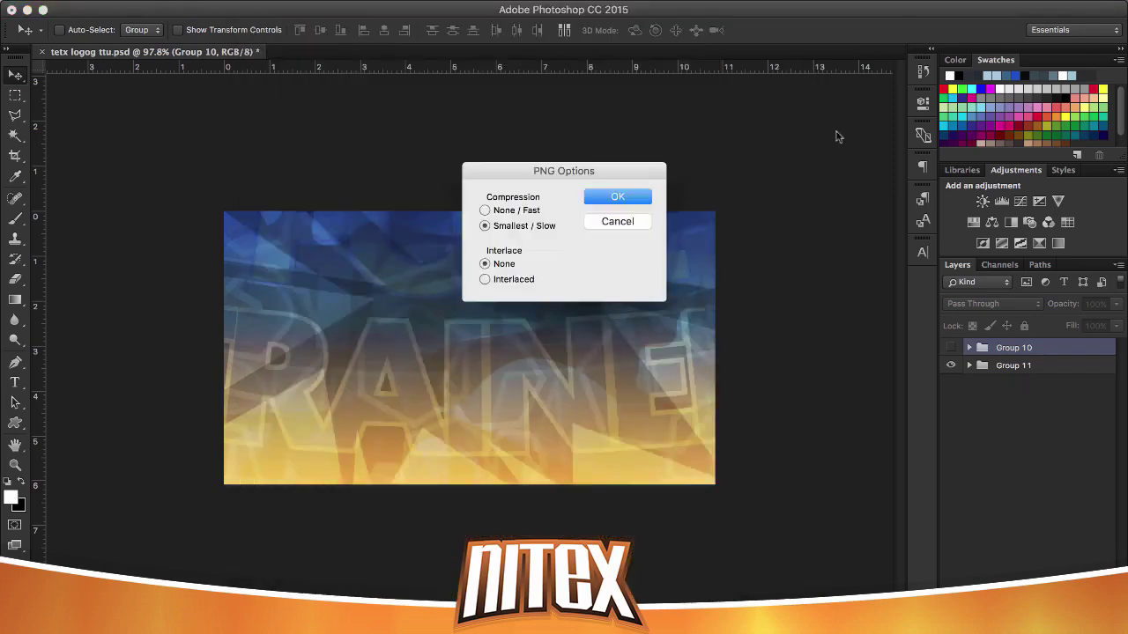
left_click(616, 197)
Make only Group 10 visible and save the transparent logo as a PNG named logo YT Intro on the Desktop.
left_click(951, 348)
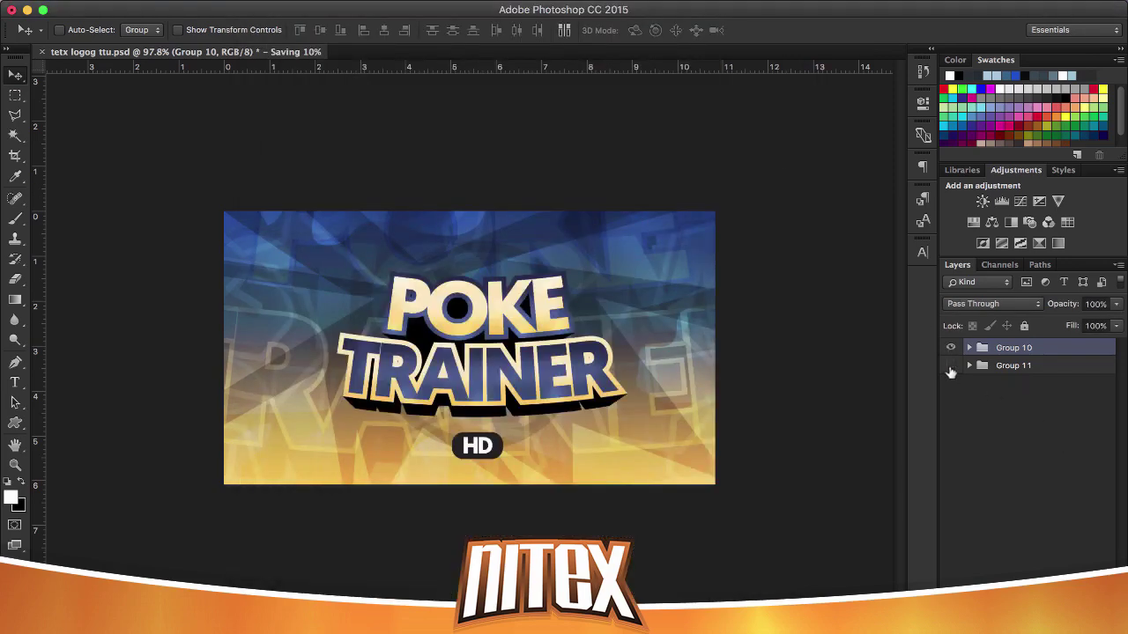
left_click(950, 364)
left_click(138, 1)
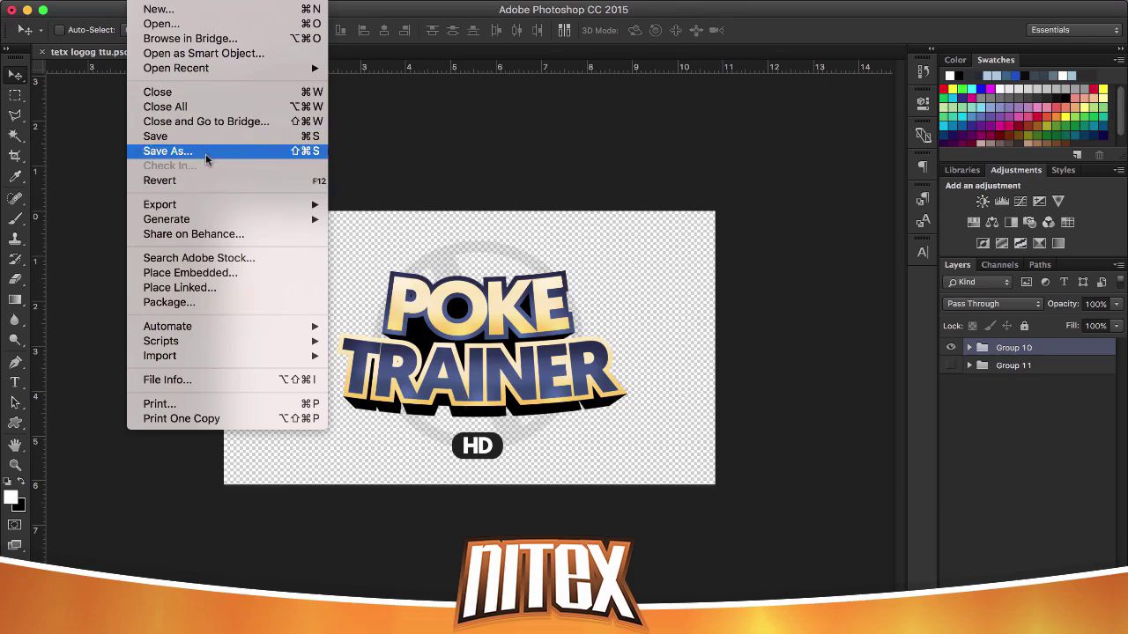
left_click(205, 154)
type("logo YT")
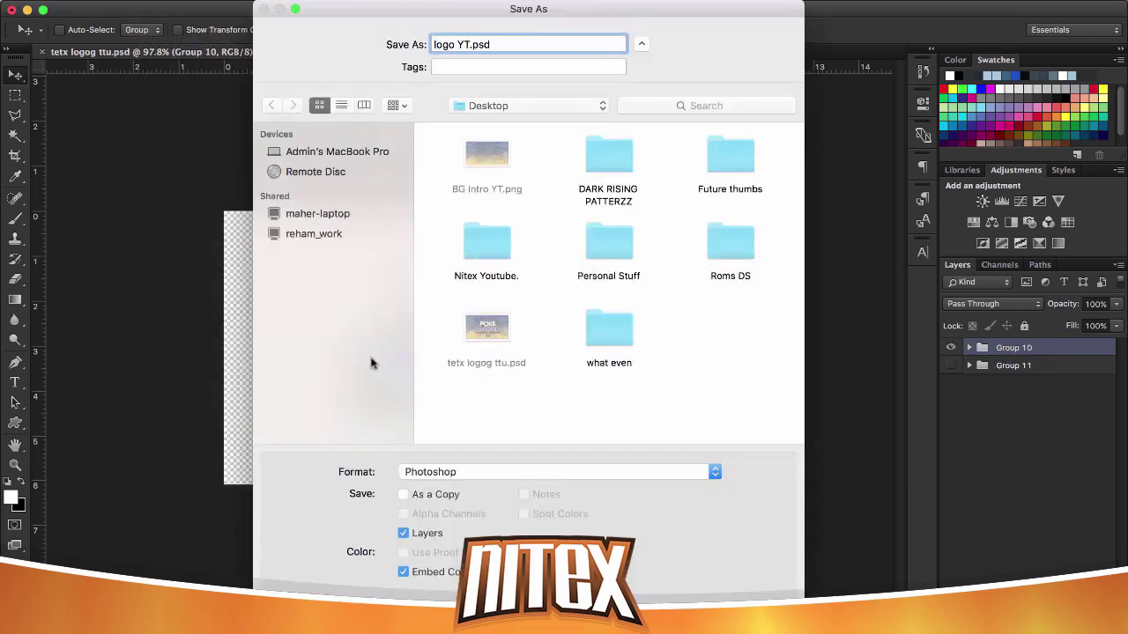
type(" Intro")
left_click(476, 471)
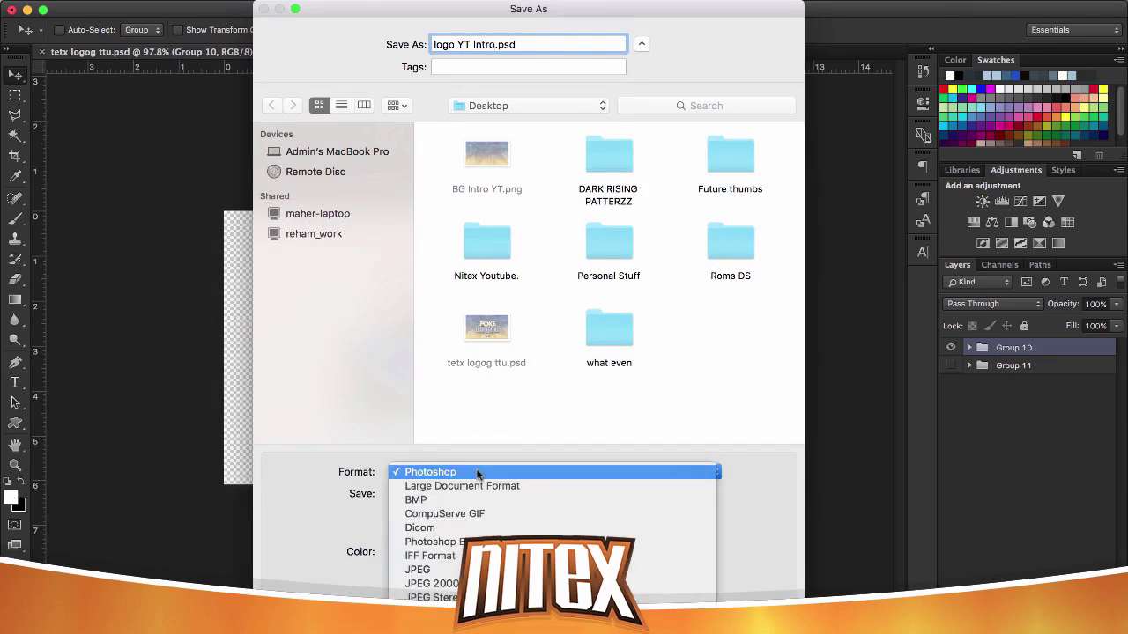
left_click(423, 582)
key("Return")
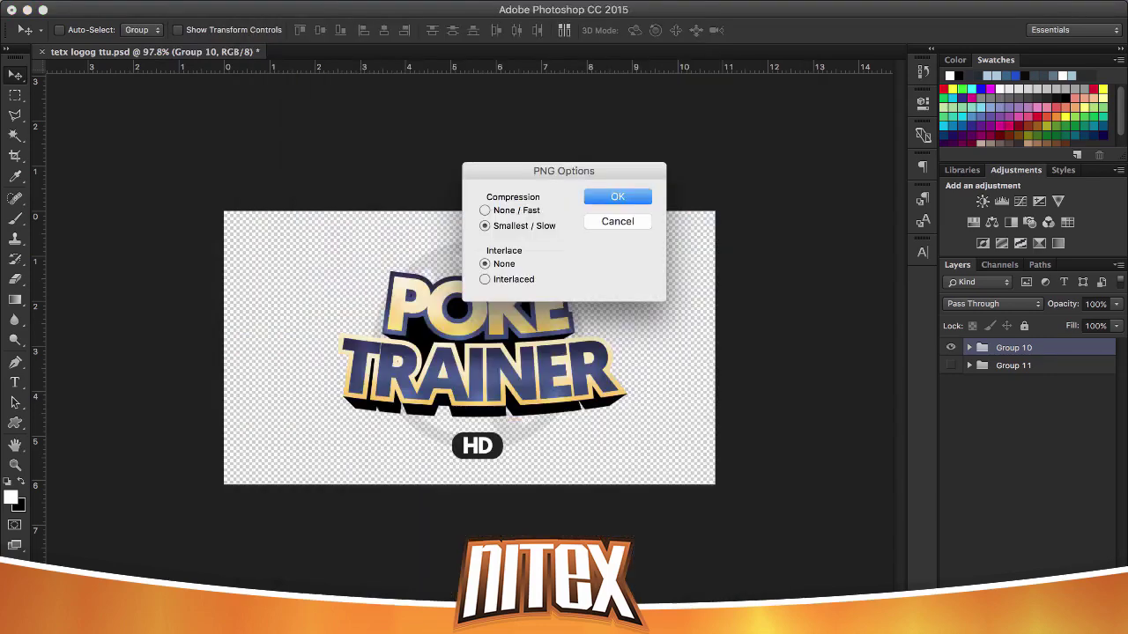
left_click(617, 202)
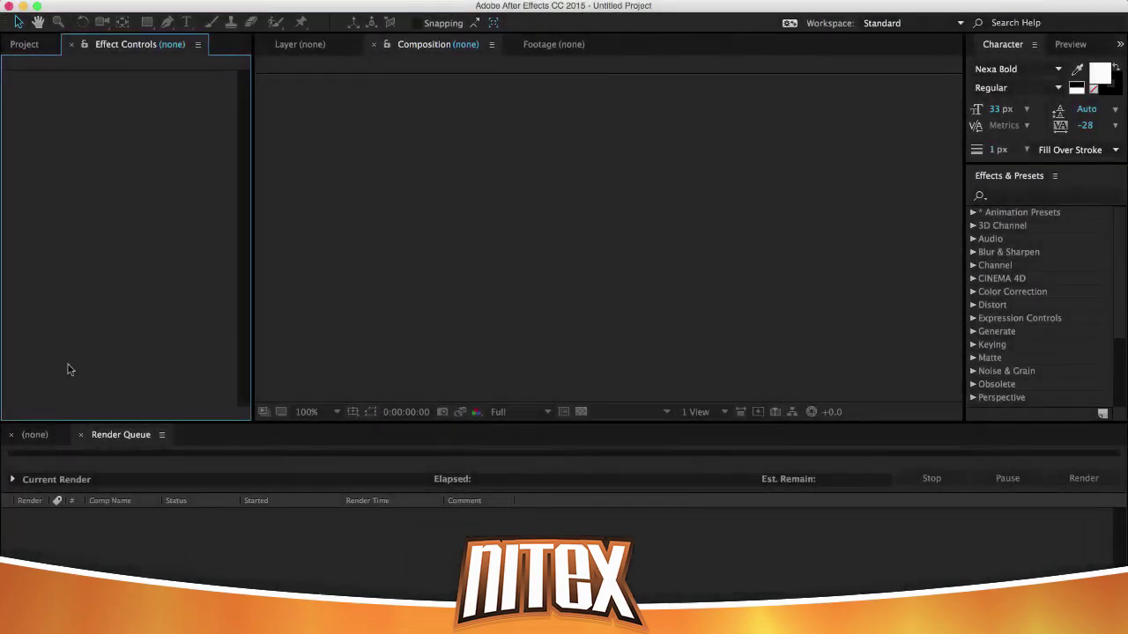
In After Effects, create a new composition named intro YT with Full resolution.
left_click(27, 48)
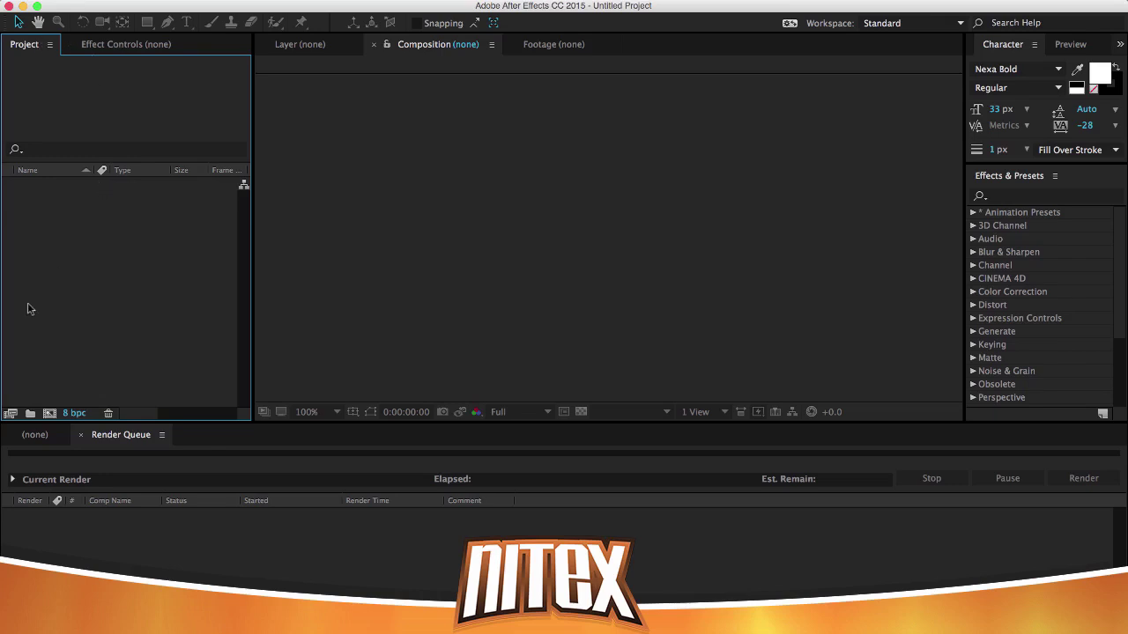
left_click(50, 414)
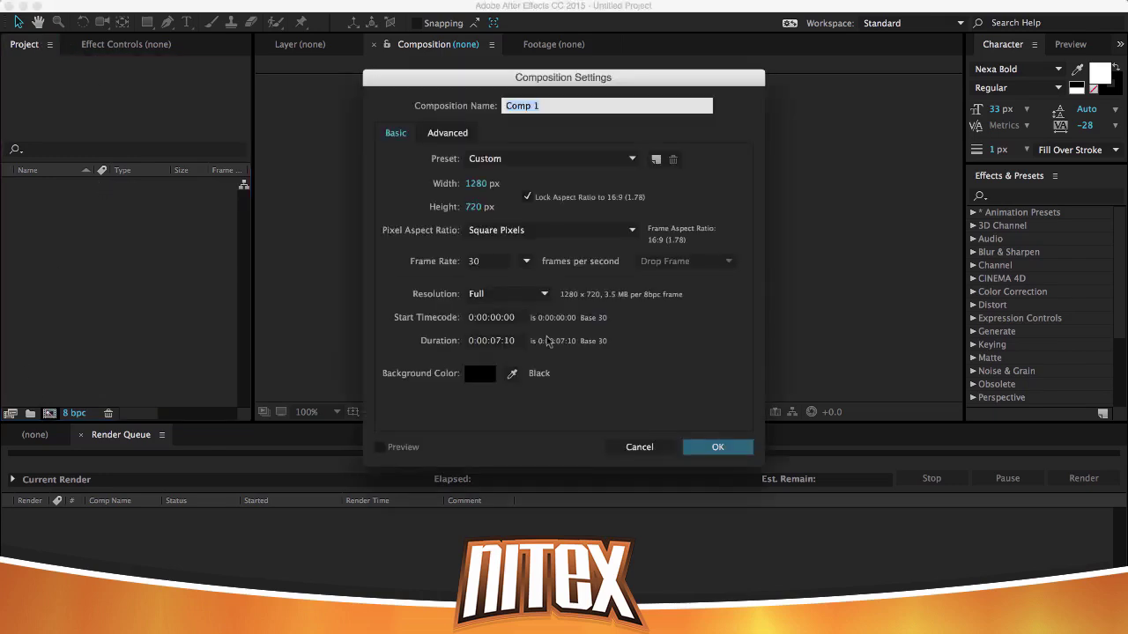
left_click(494, 341)
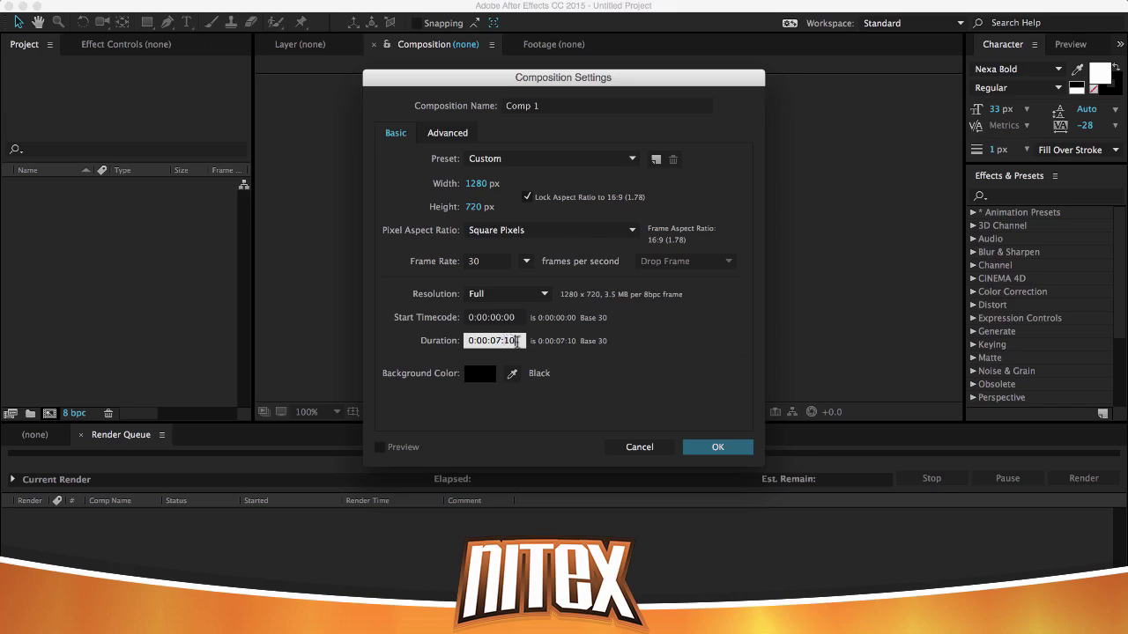
left_click_drag(516, 341, 491, 341)
left_click(494, 341)
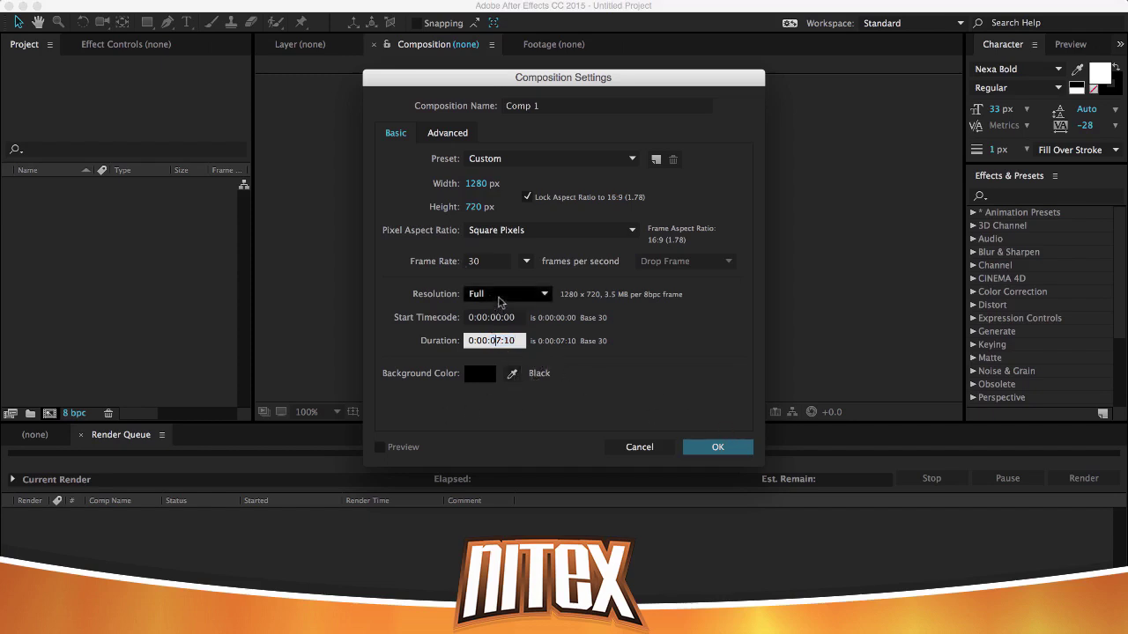
left_click(494, 296)
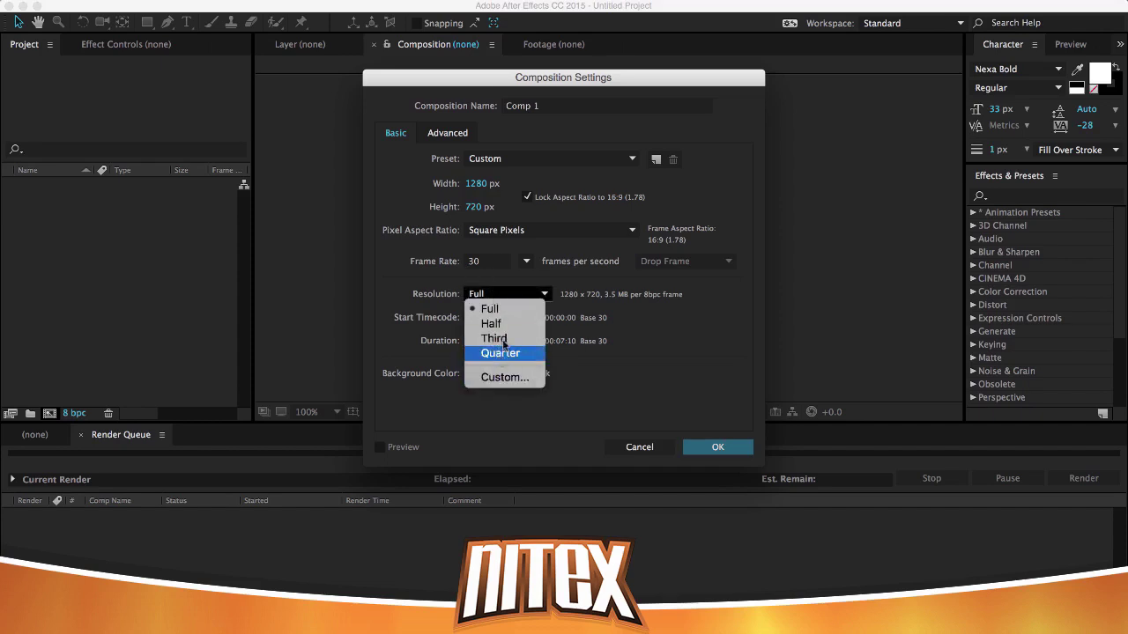
left_click(489, 309)
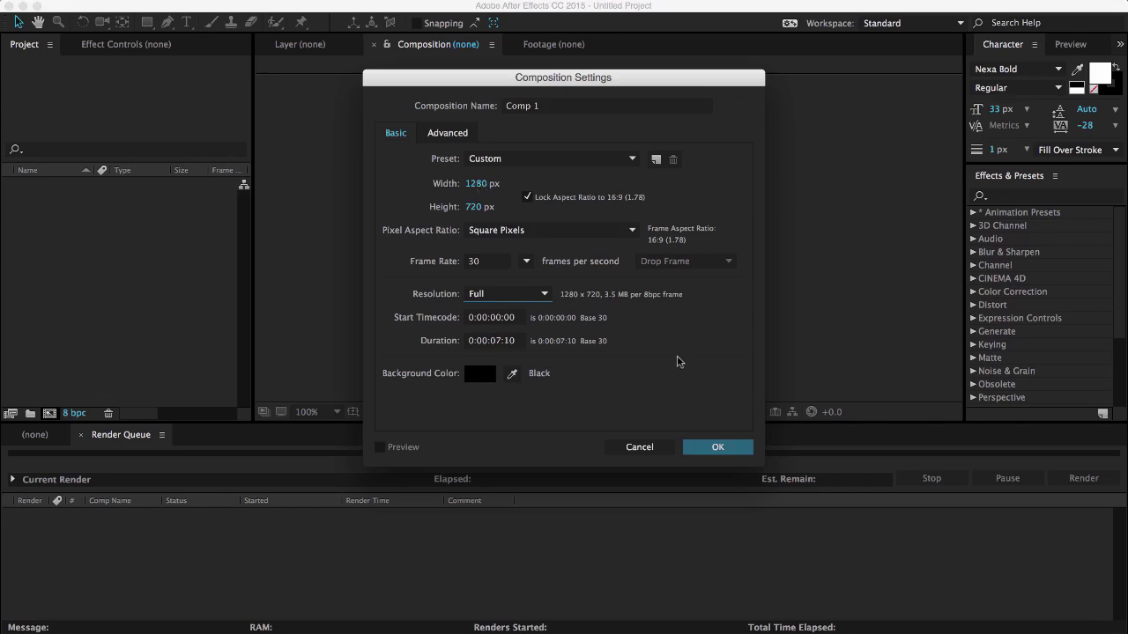
left_click(692, 447)
left_click(557, 106)
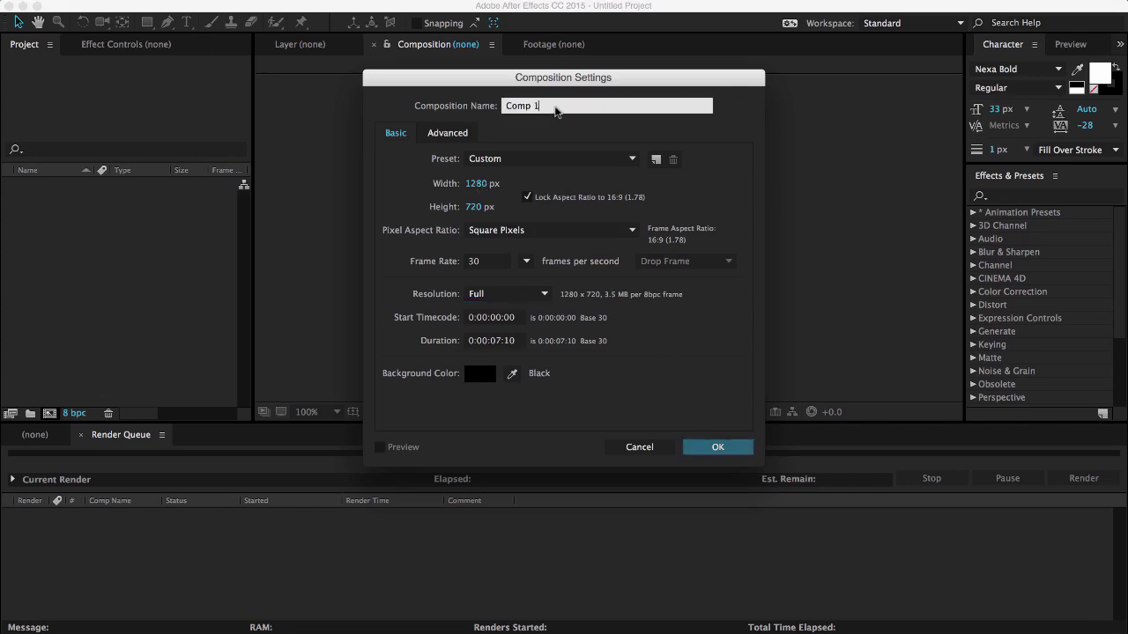
type("intro YT")
key("Return")
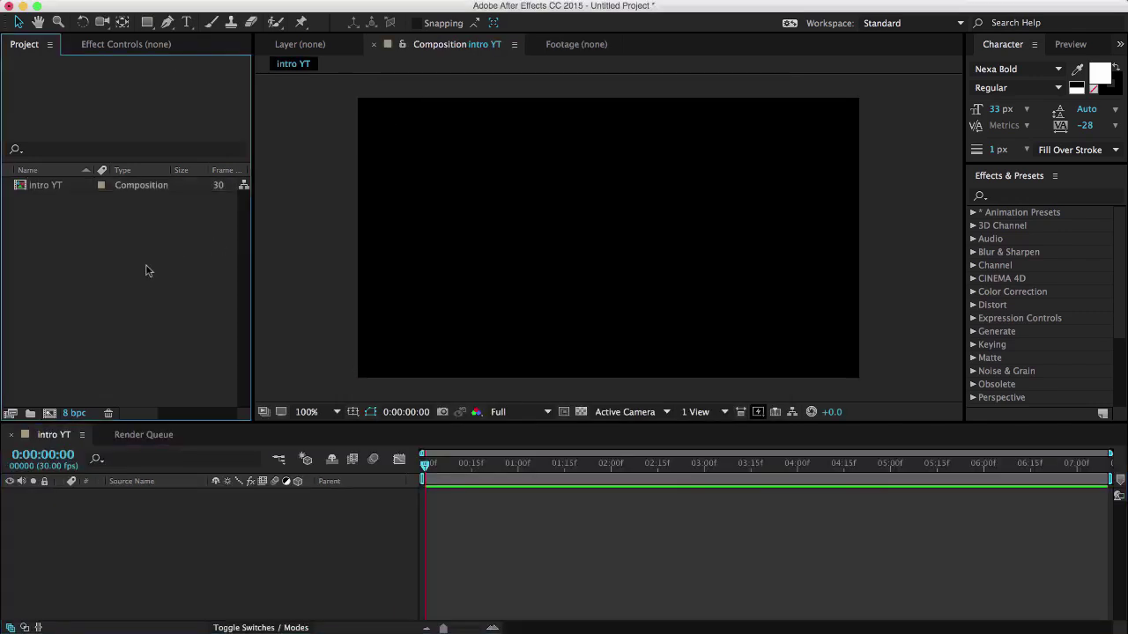
double_click(146, 270)
left_click(728, 483)
double_click(177, 315)
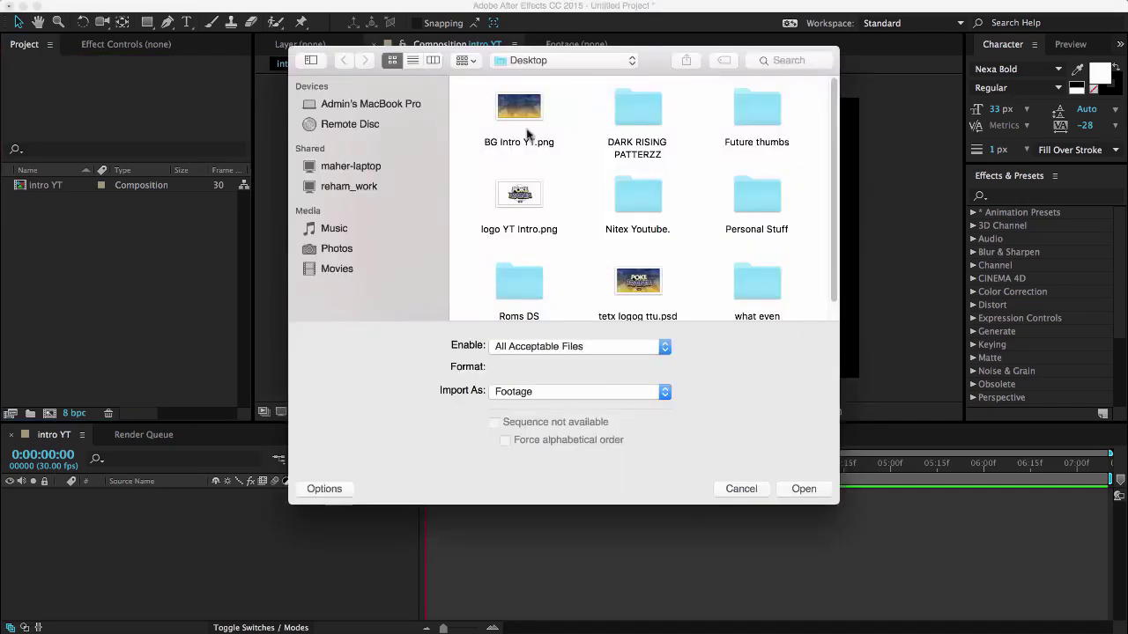
left_click(742, 490)
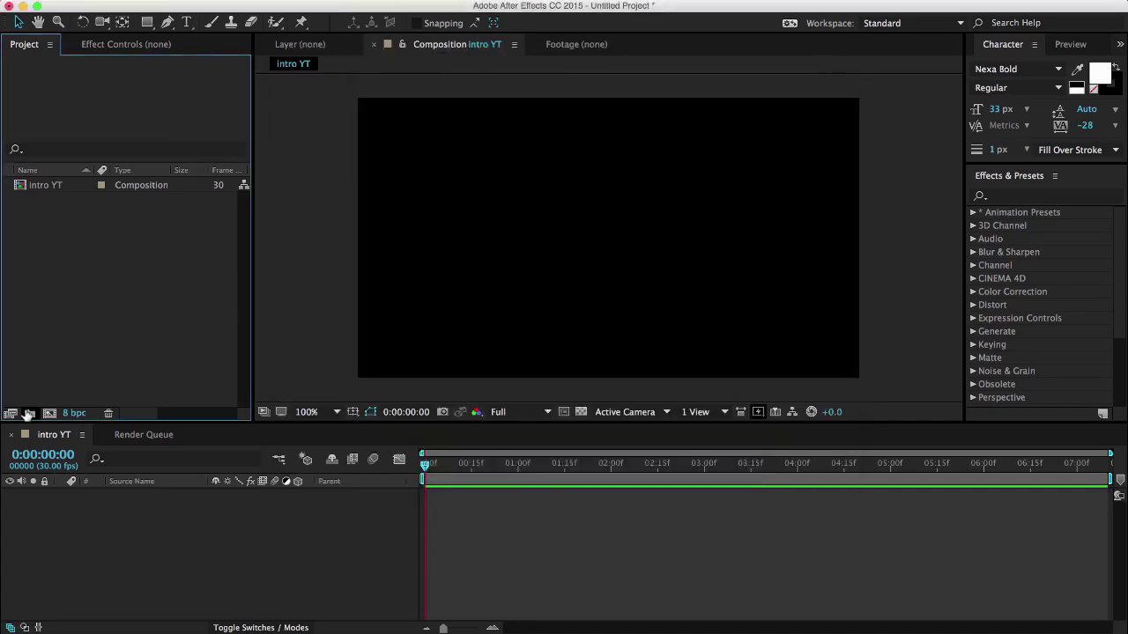
Import BG Intro YT.png and logo YT Intro.png from the Desktop into the project as footage.
right_click(120, 311)
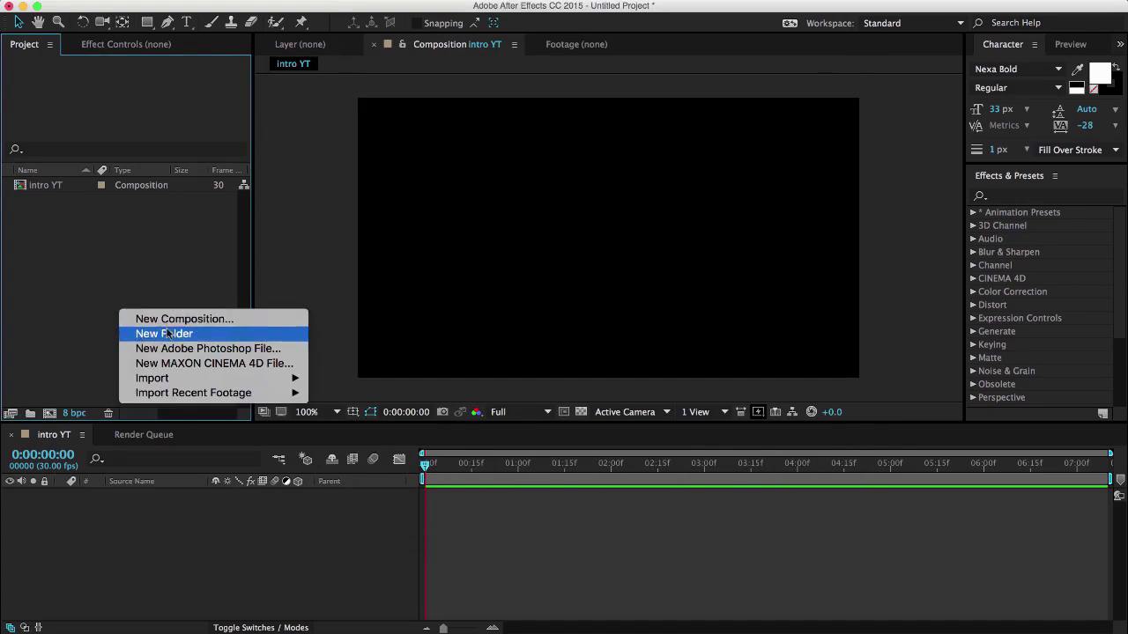
mouse_move(178, 379)
left_click(392, 378)
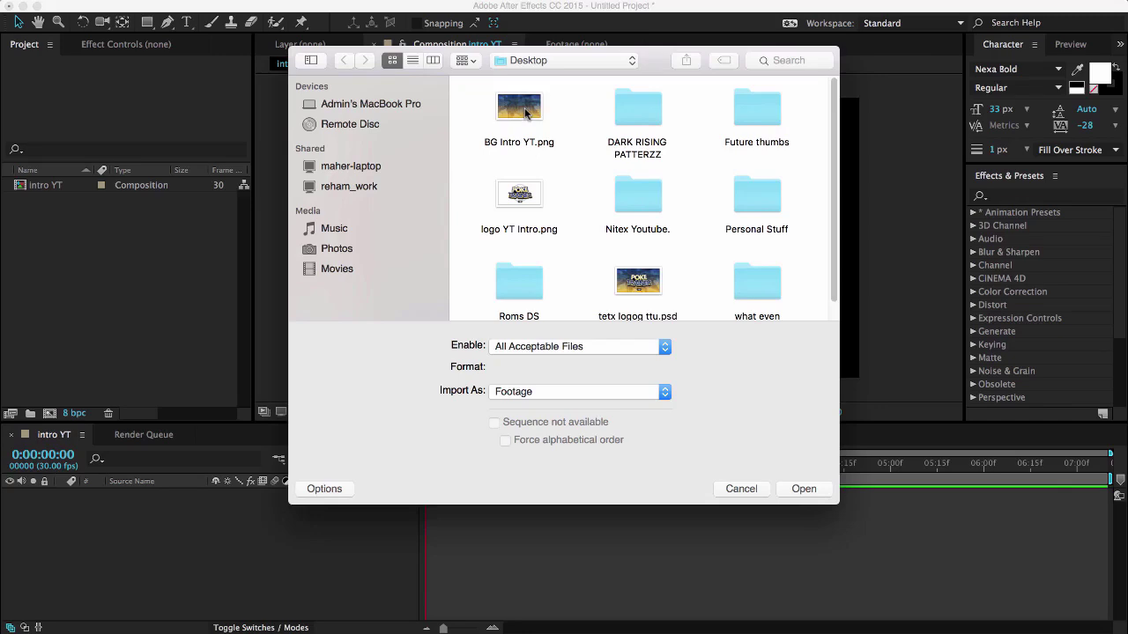
double_click(527, 112)
double_click(83, 299)
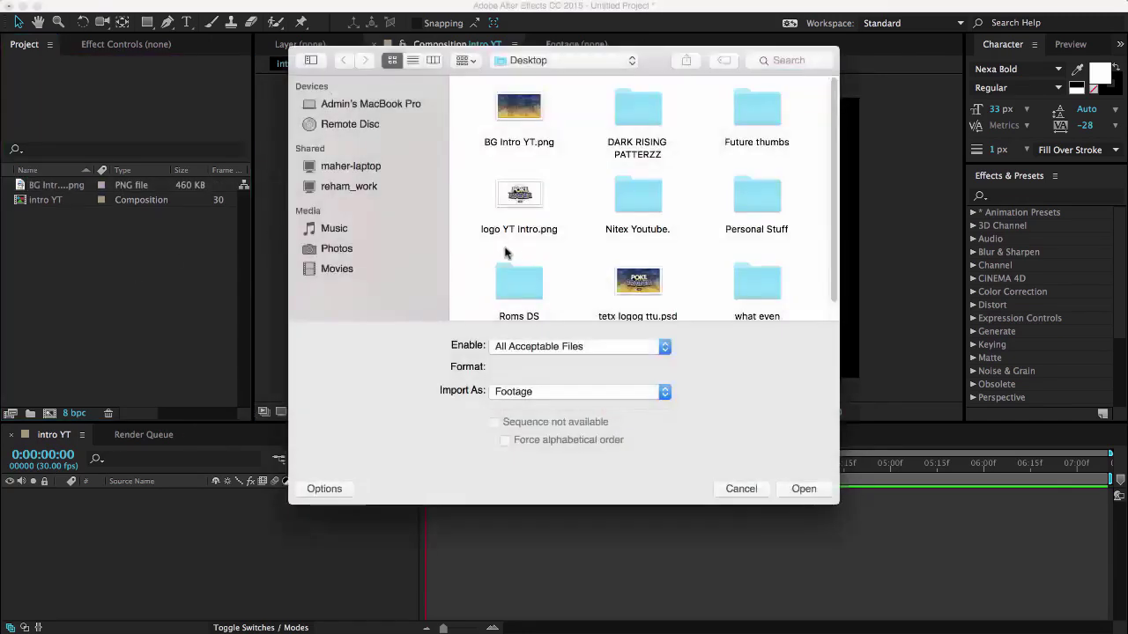
double_click(498, 192)
Add both imported images to the intro YT timeline, with the logo layer above the background layer.
left_click(46, 186)
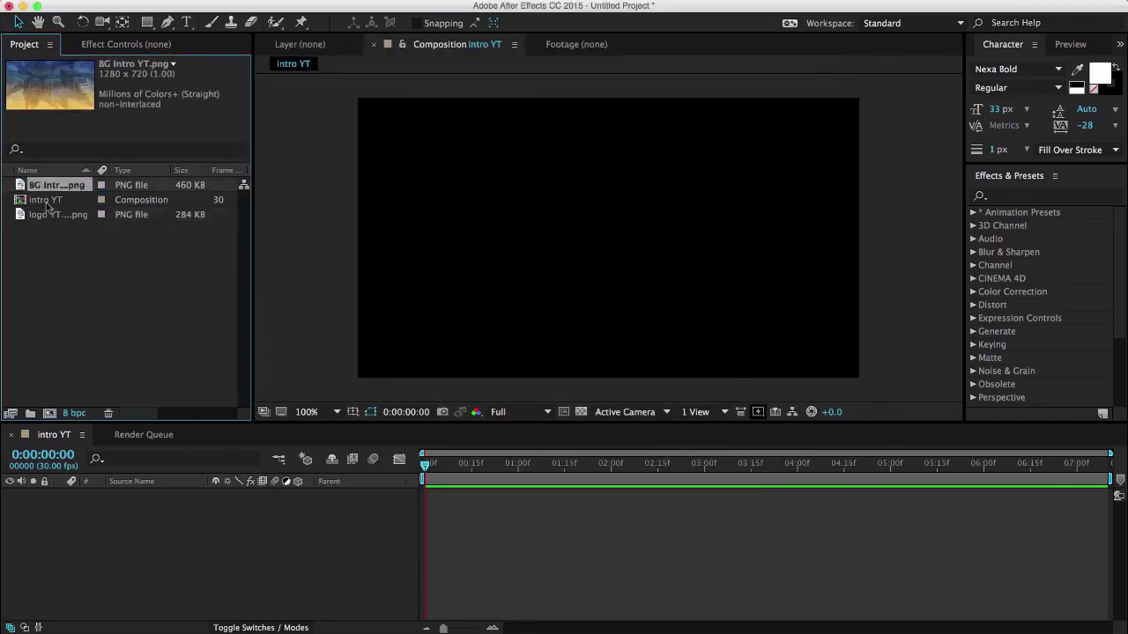
left_click(48, 216)
left_click(57, 187)
left_click_drag(56, 187, 120, 528)
left_click(69, 217)
left_click_drag(208, 480, 196, 490)
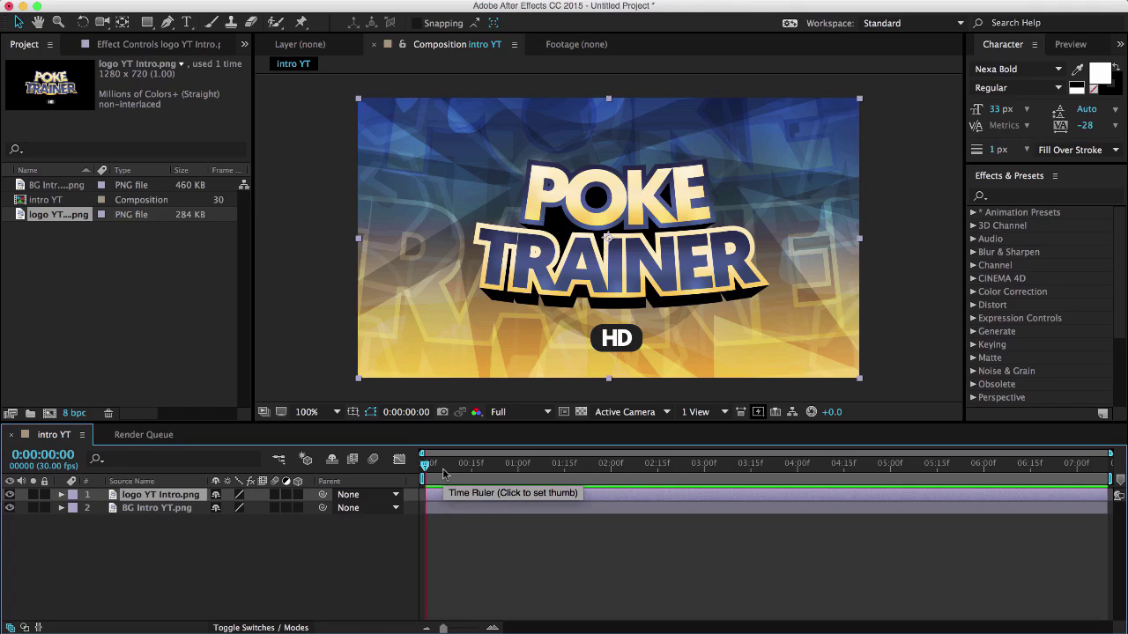
Enable motion blur for the composition and switch it on for the logo YT Intro.png layer only.
left_click(374, 460)
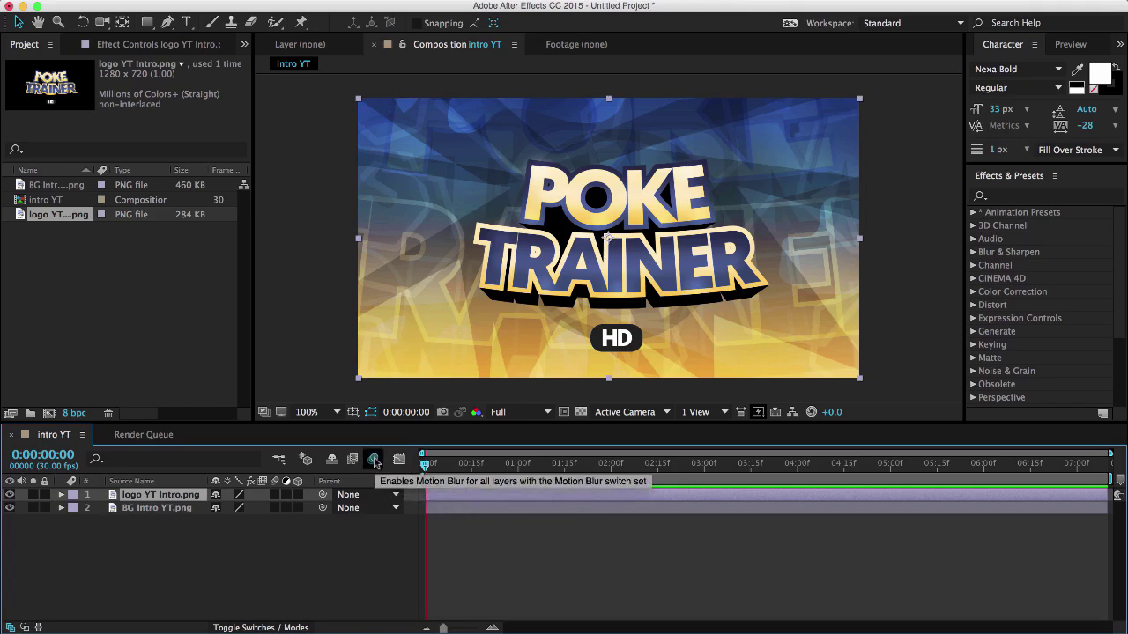
left_click(375, 462)
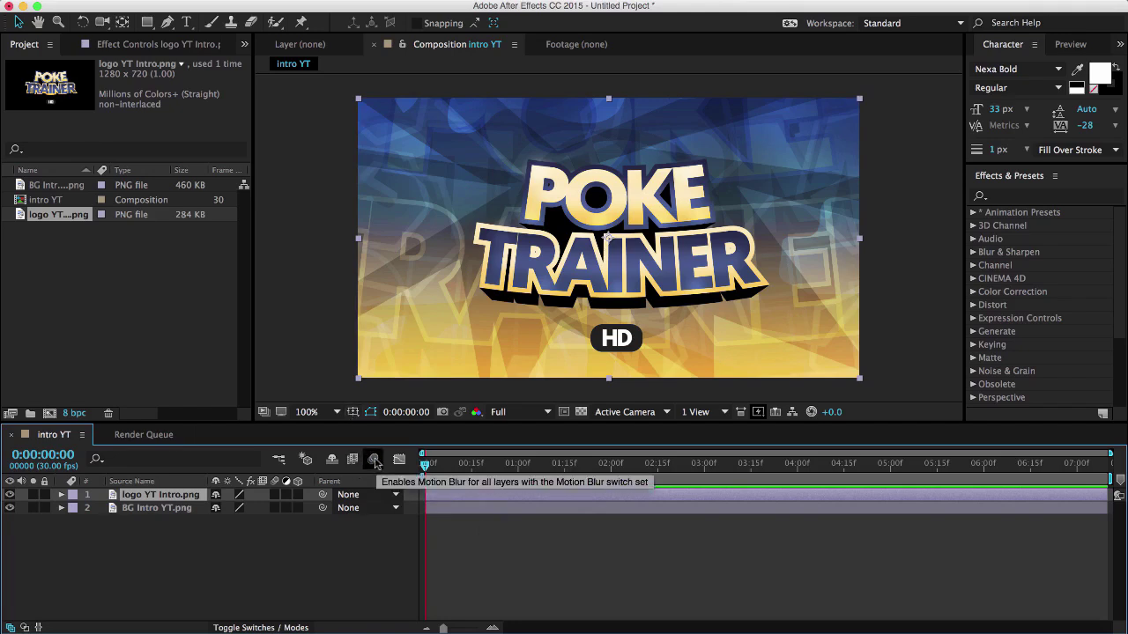
left_click(374, 460)
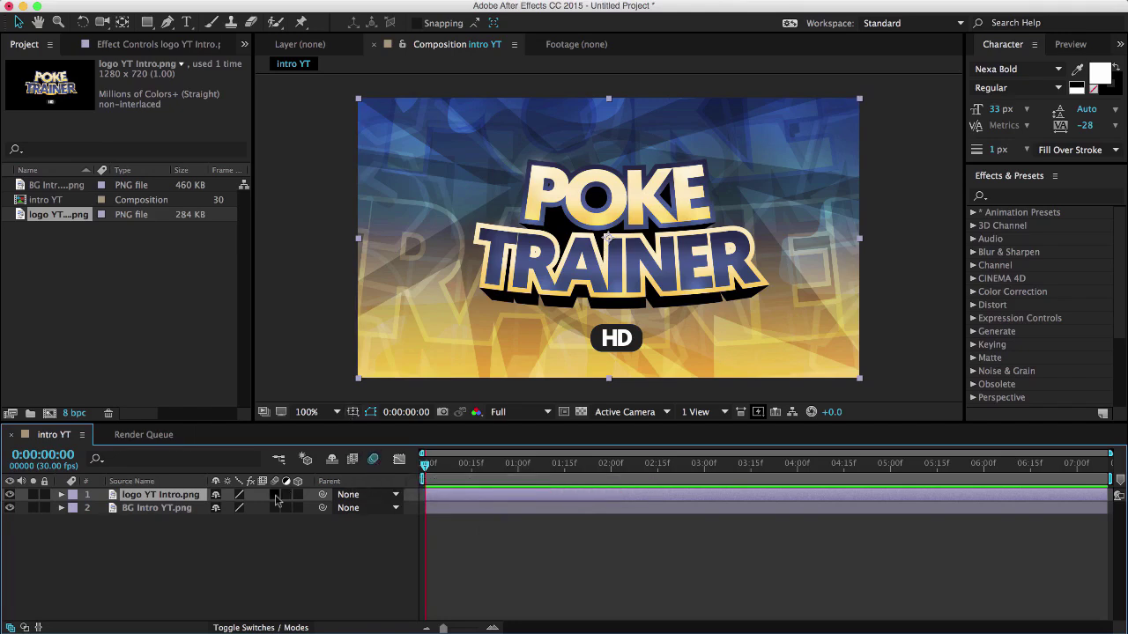
left_click(274, 496)
left_click(275, 509)
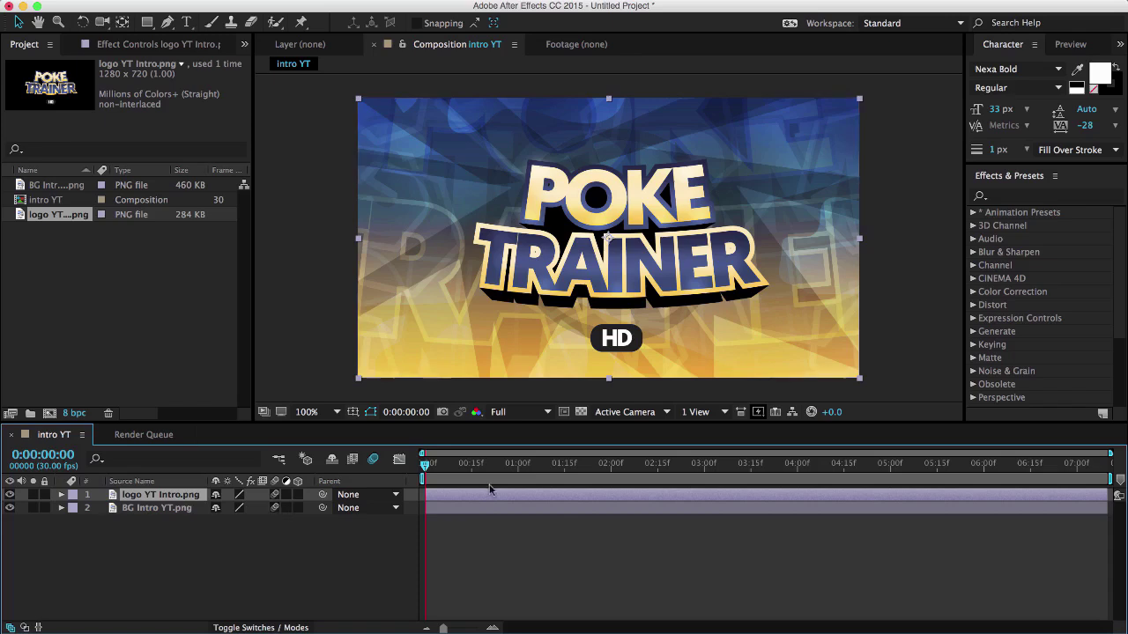
left_click(275, 508)
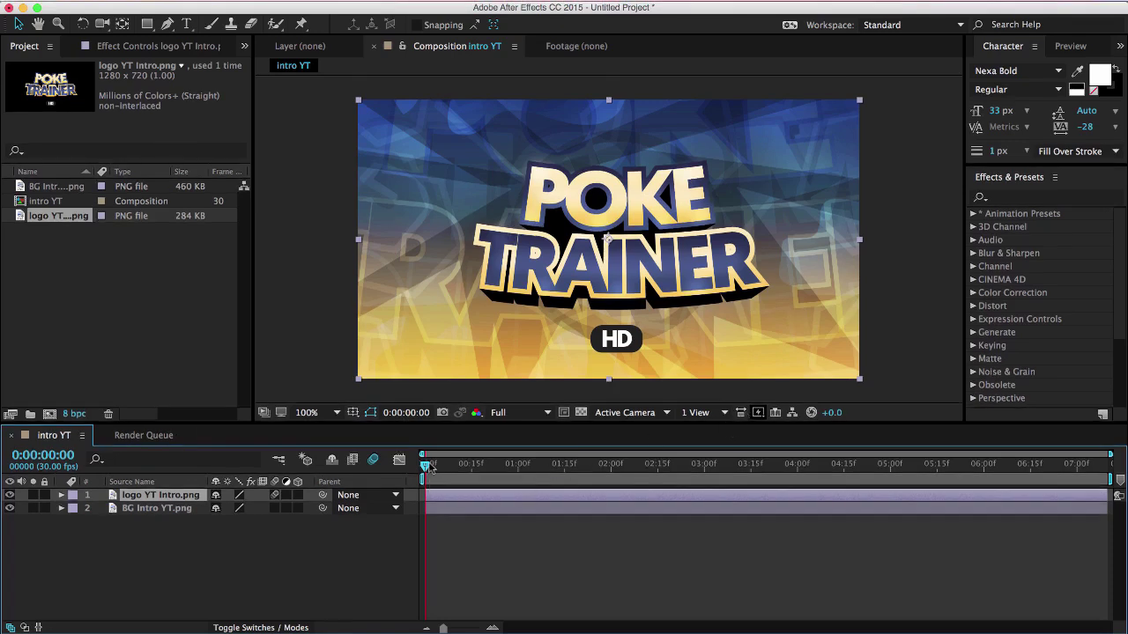
Add a Scale keyframe to the logo YT Intro.png layer at 0:00:00:14.
left_click_drag(429, 467, 473, 474)
key("alt+shift+s")
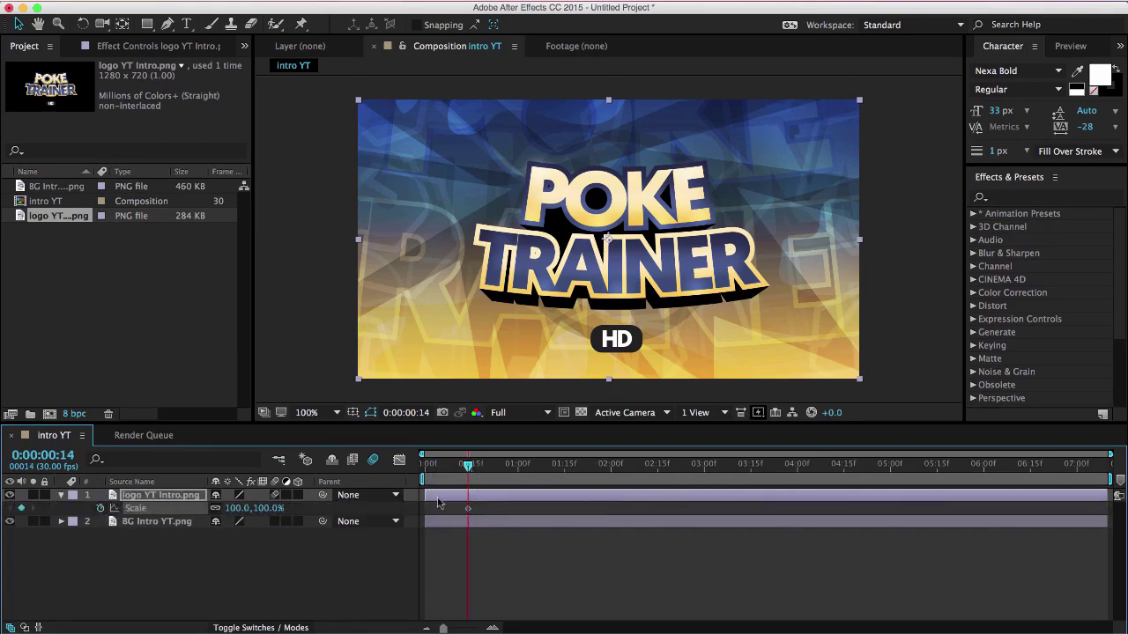
Move the logo layer's Scale keyframe to 0:00:01:00 and set its Scale to 0% at 0:00:00:14.
left_click_drag(468, 509, 518, 516)
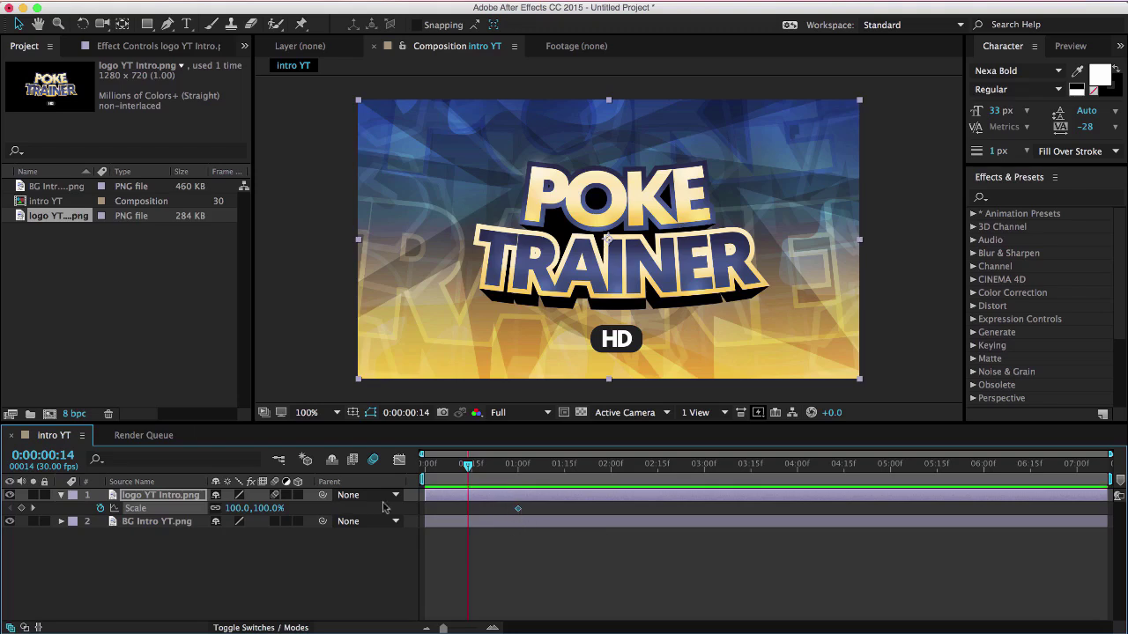
left_click(267, 508)
left_click(292, 513)
left_click(267, 508)
type("0")
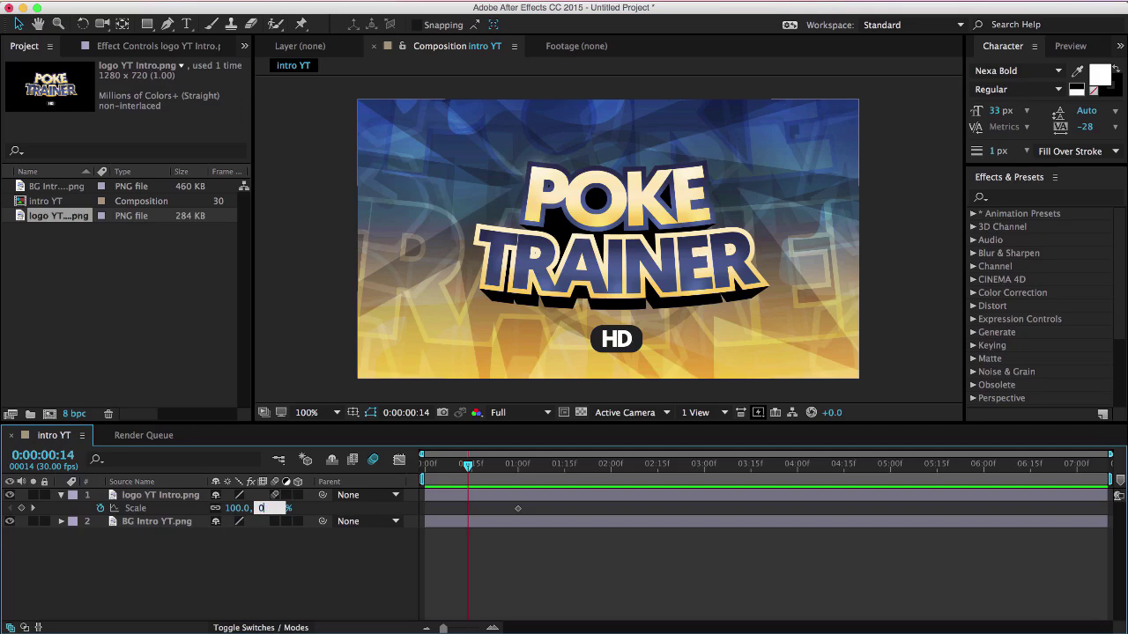
key("Return")
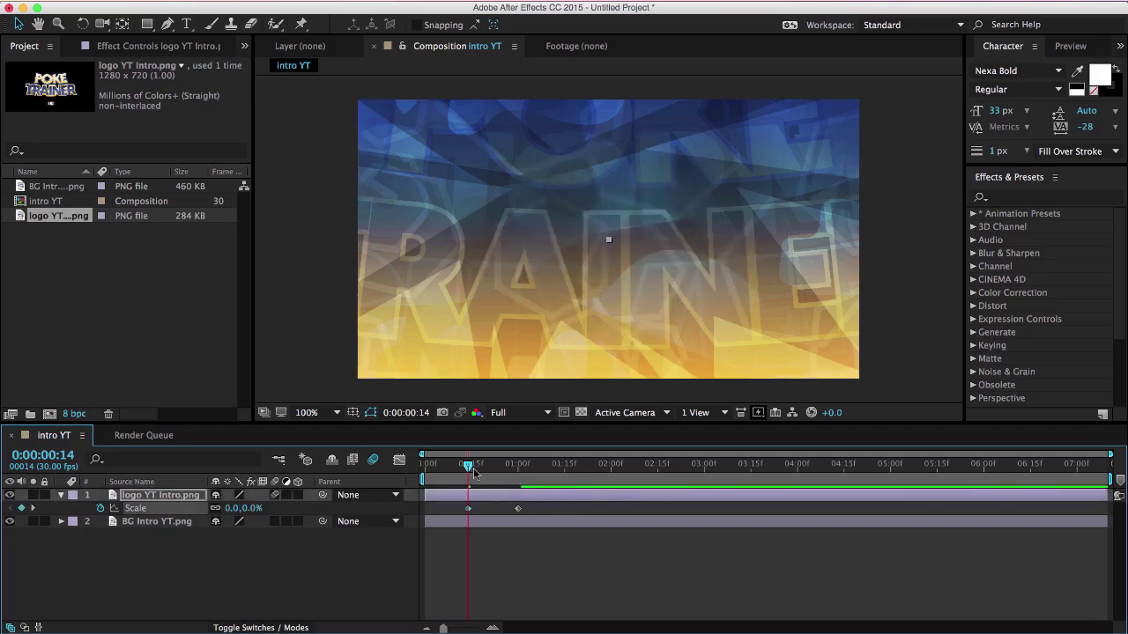
Apply Easy Ease to both Scale keyframes of the logo YT Intro.png layer.
left_click_drag(473, 473, 522, 473)
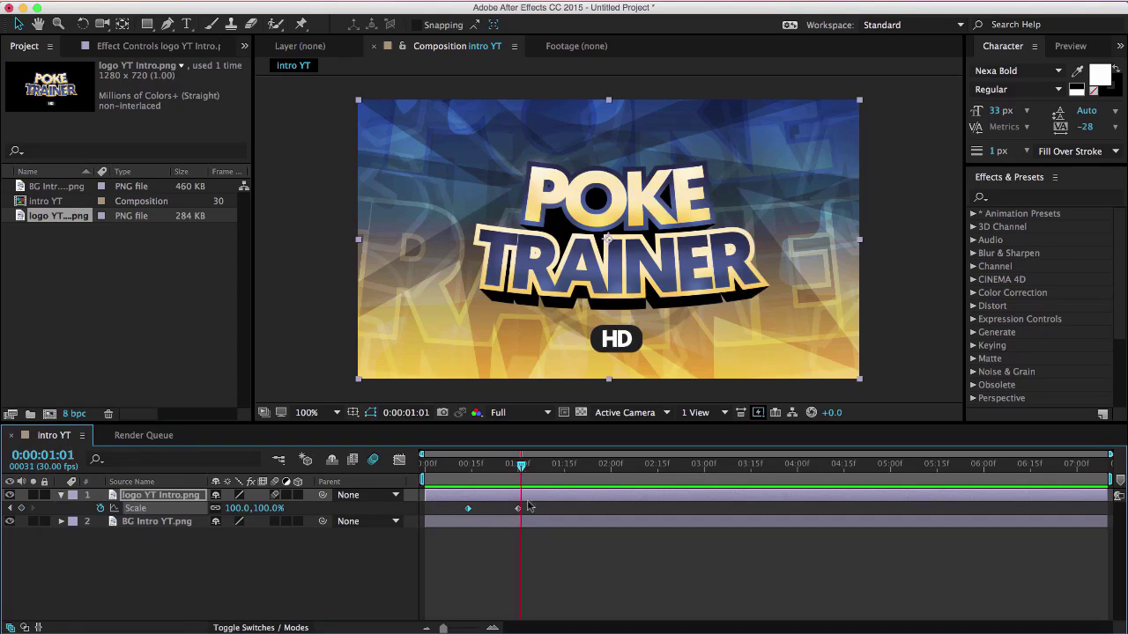
right_click(467, 508)
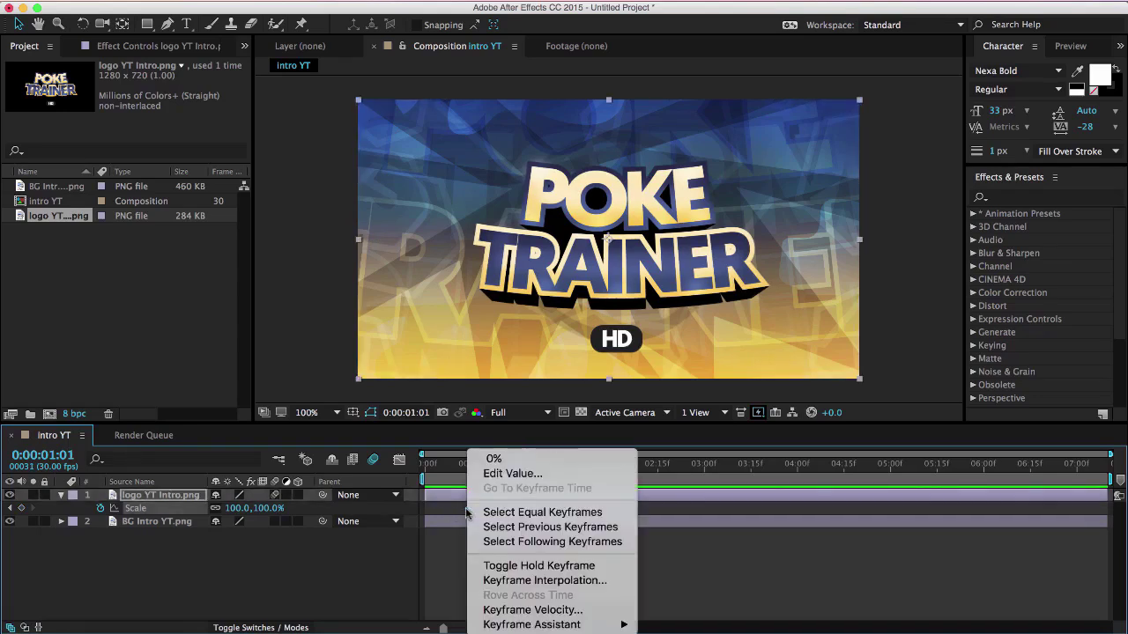
left_click(437, 480)
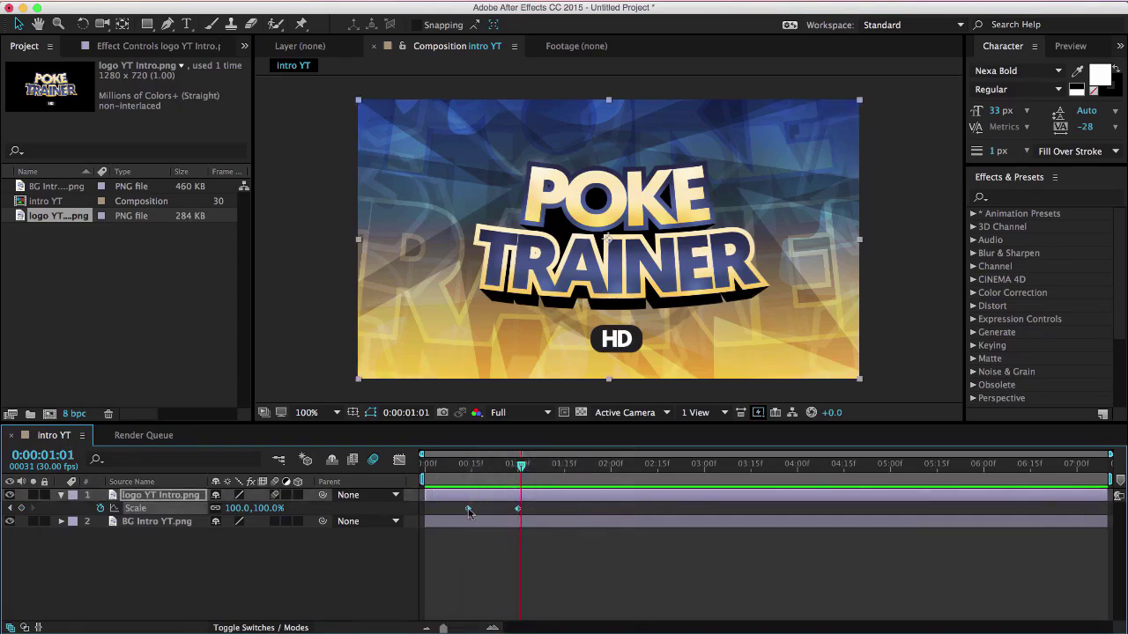
left_click(548, 520)
left_click_drag(552, 507, 446, 515)
right_click(468, 509)
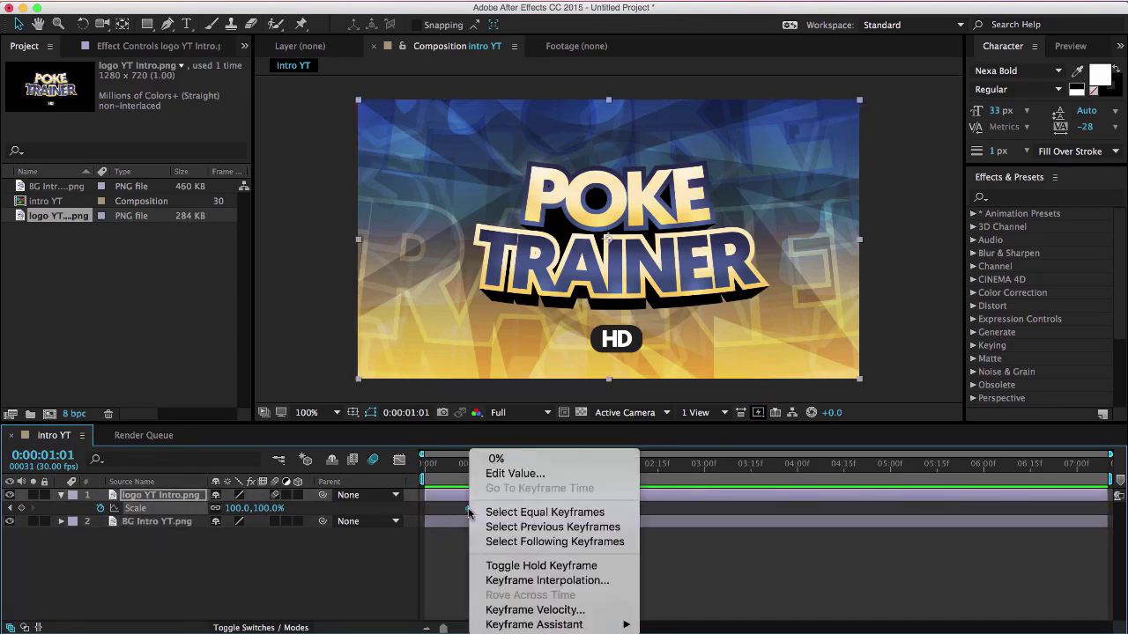
mouse_move(578, 625)
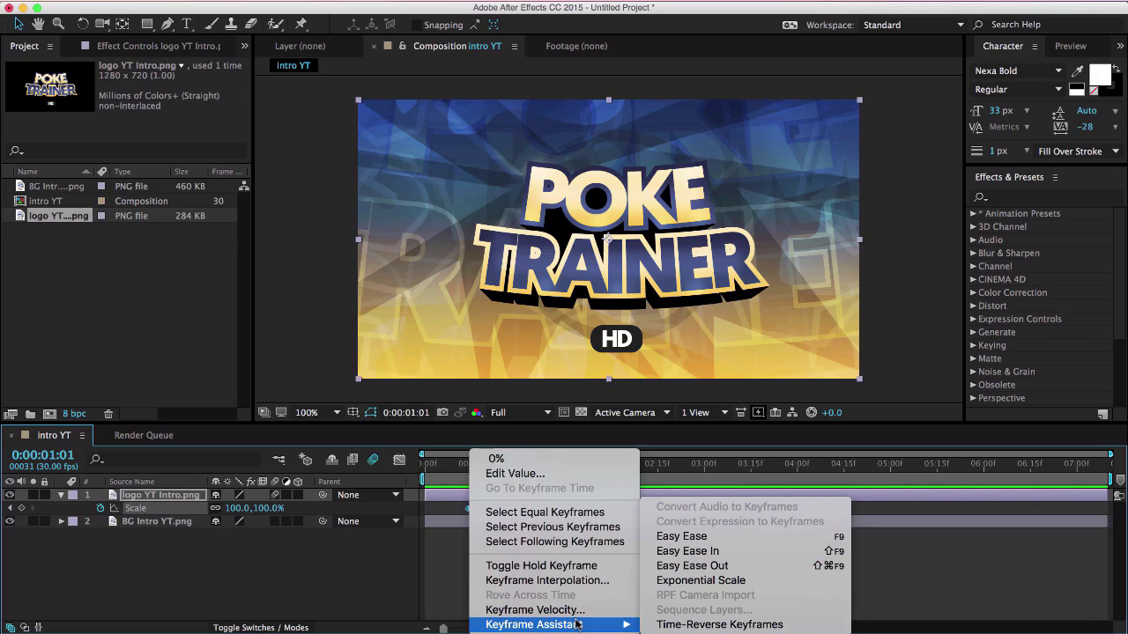
left_click(722, 543)
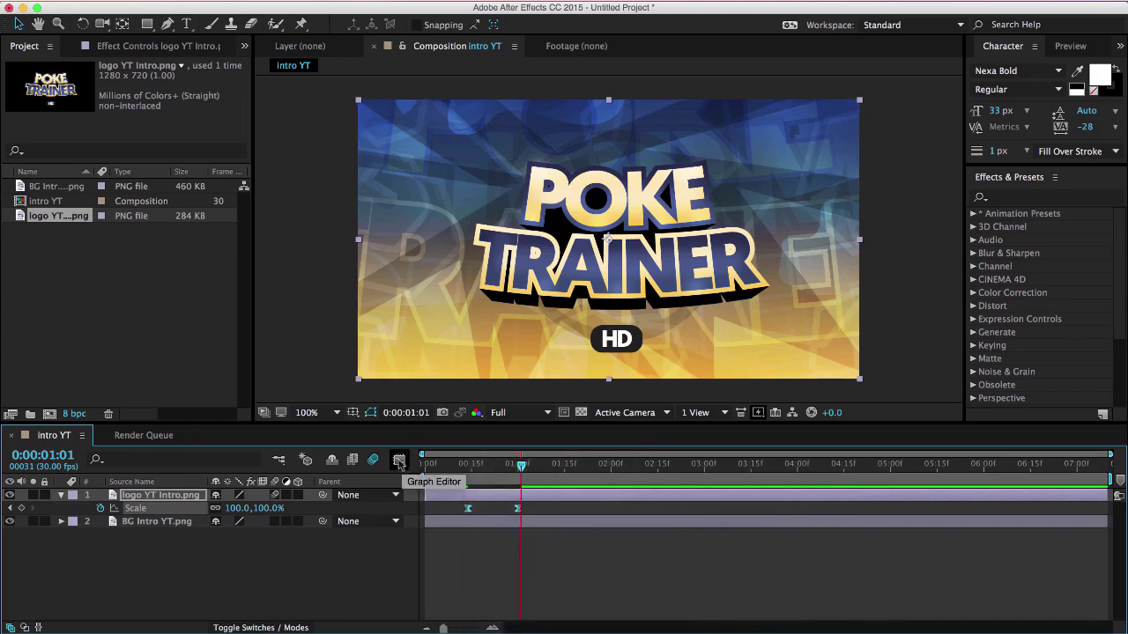
Preview the logo's eased scale-in from the start of the composition and scrub through it.
left_click(464, 463)
left_click_drag(465, 464, 405, 475)
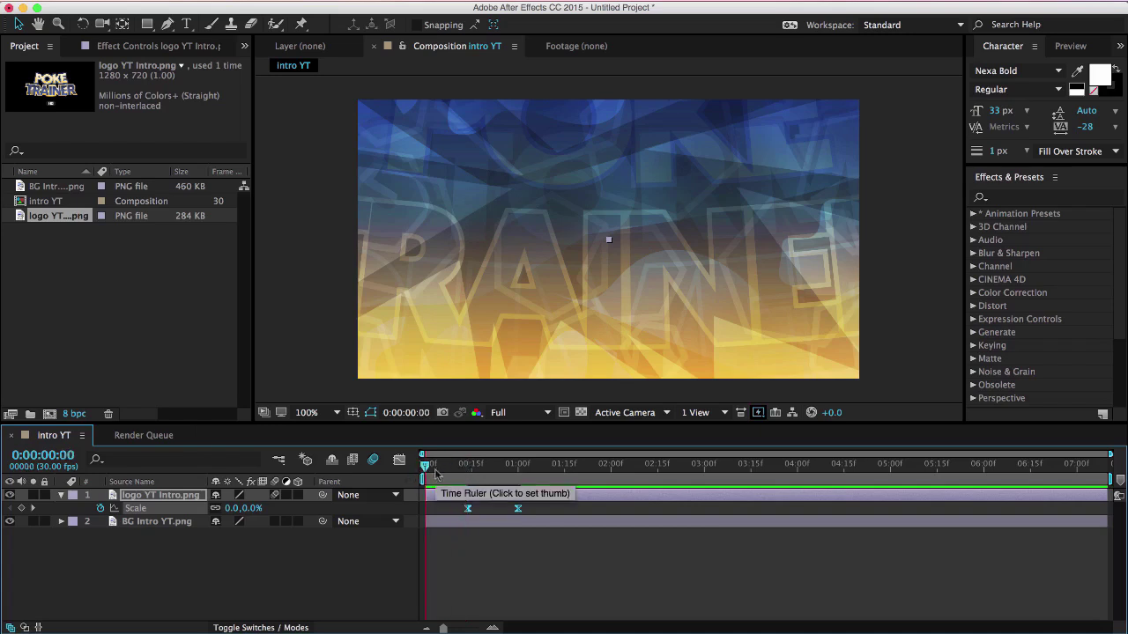
key("space")
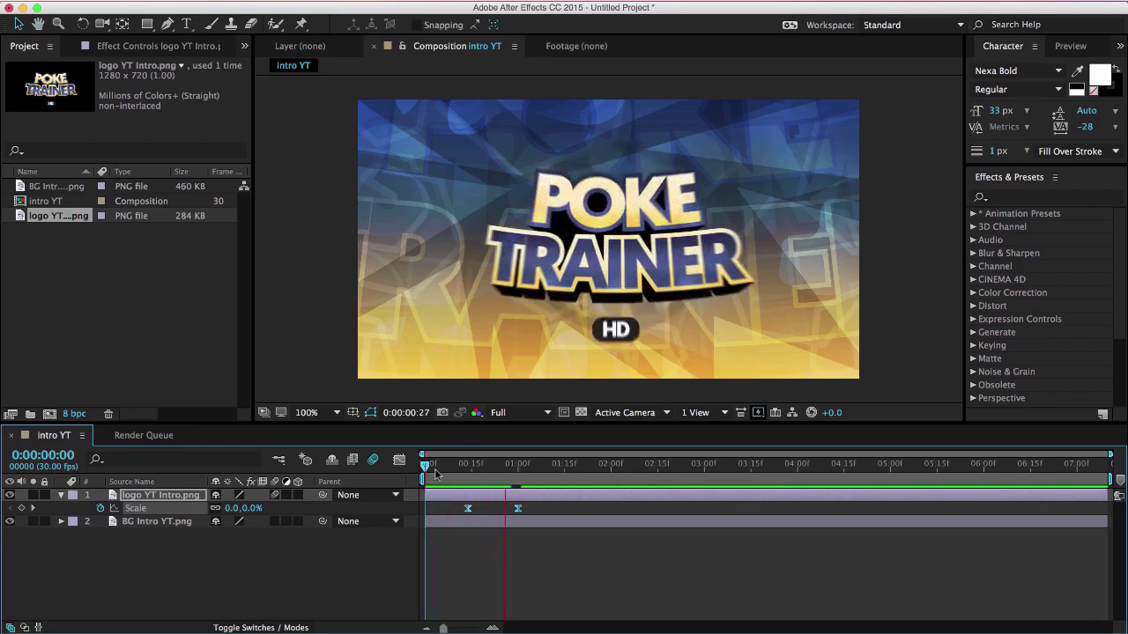
left_click(455, 473)
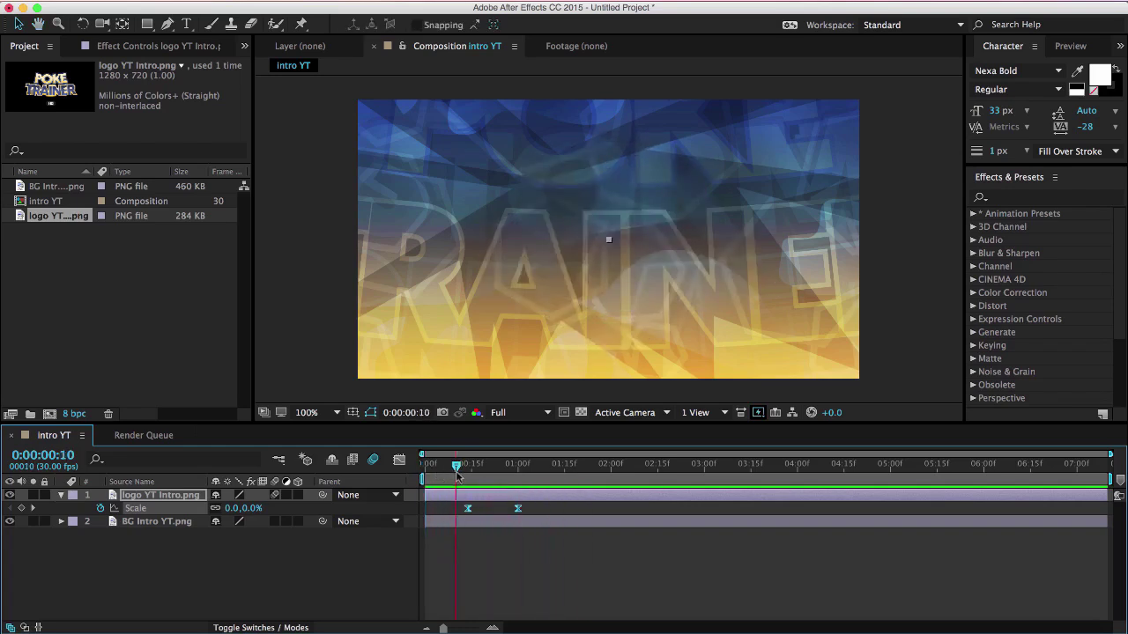
left_click_drag(455, 473, 515, 473)
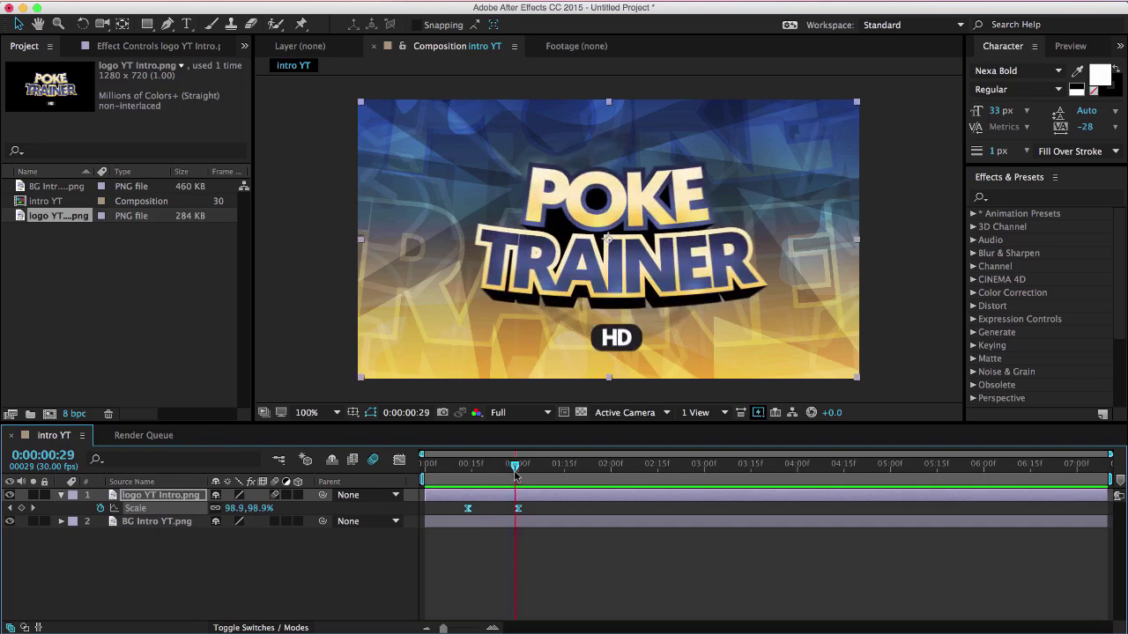
Reshape the logo's Scale speed curve in the Graph Editor into a narrow, sharp peak midway between the two keyframes.
left_click(399, 460)
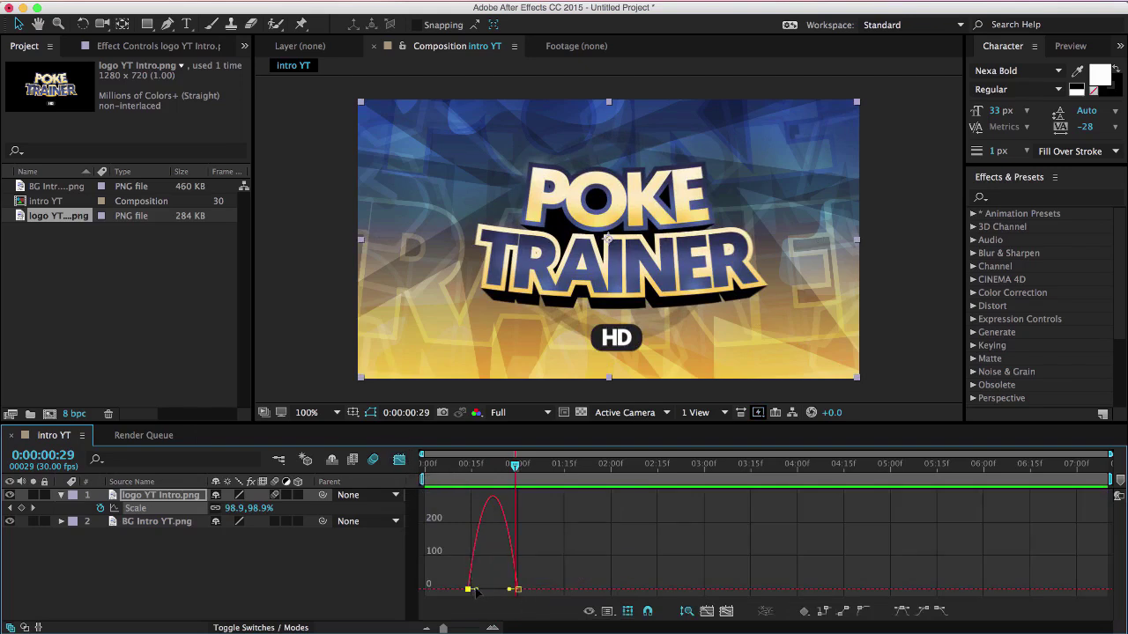
mouse_move(476, 591)
left_mouse_down()
mouse_move(509, 595)
mouse_move(491, 593)
left_mouse_up()
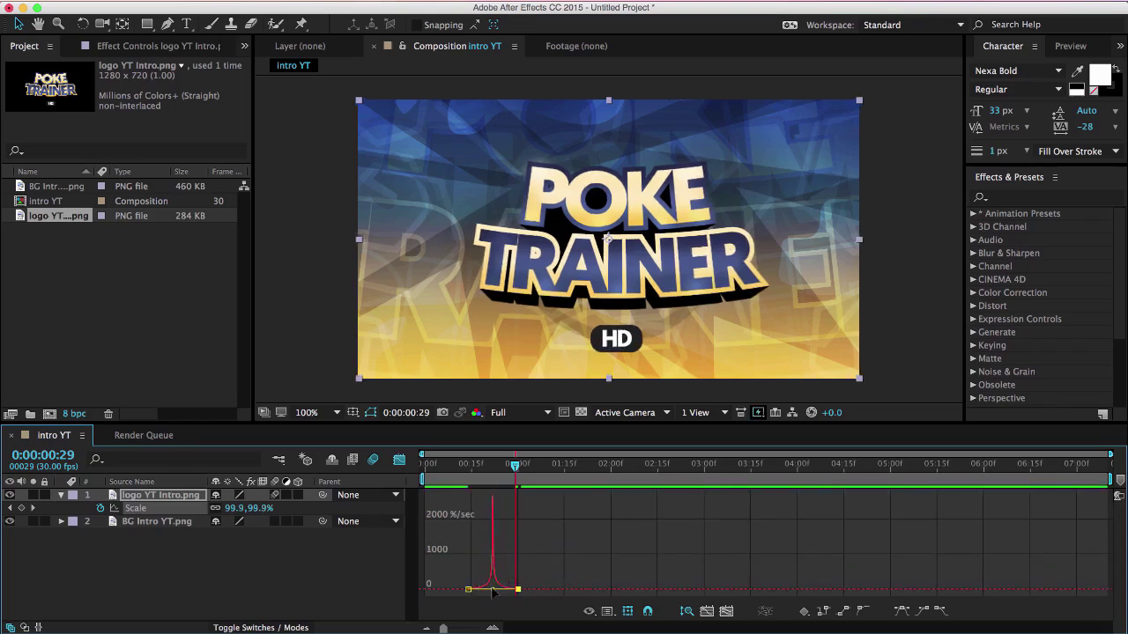
left_click(398, 461)
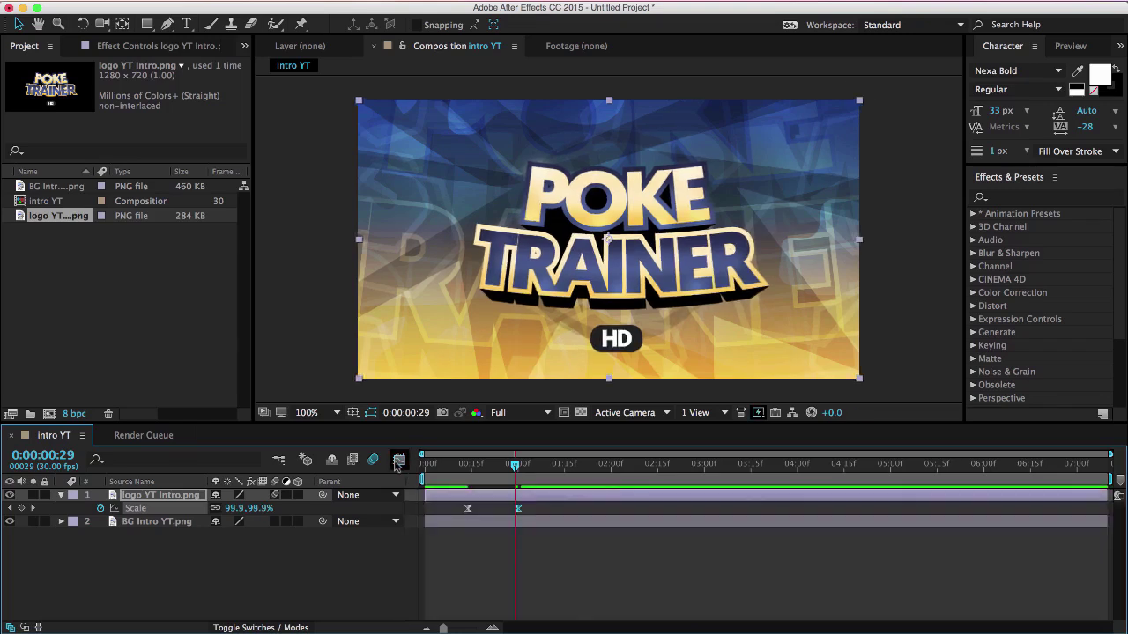
left_click_drag(511, 467, 402, 475)
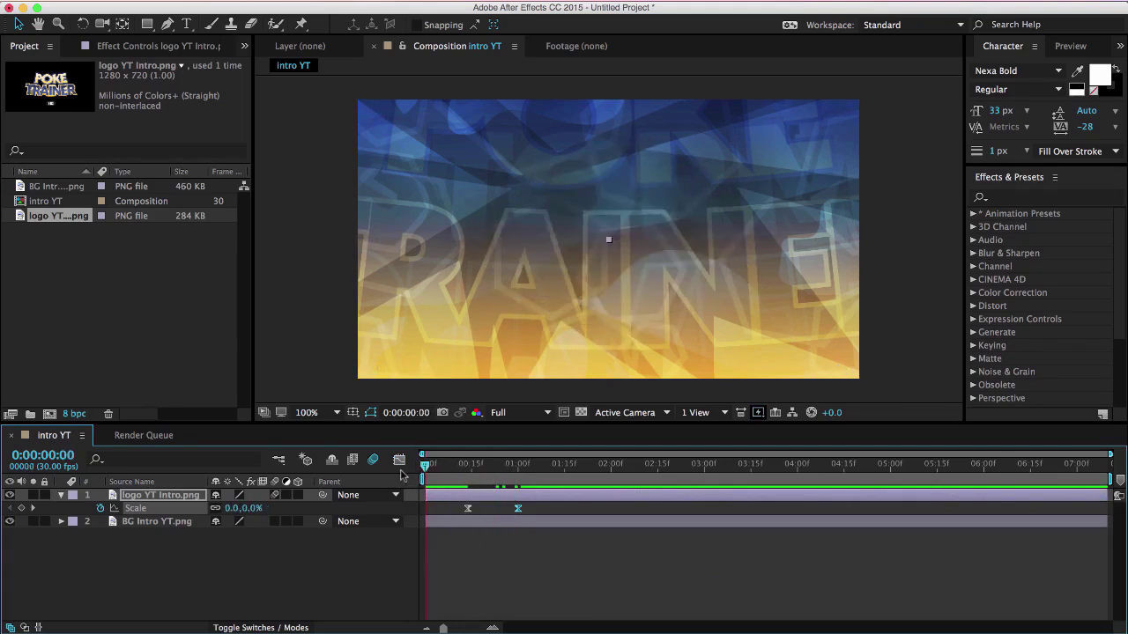
left_click(399, 461)
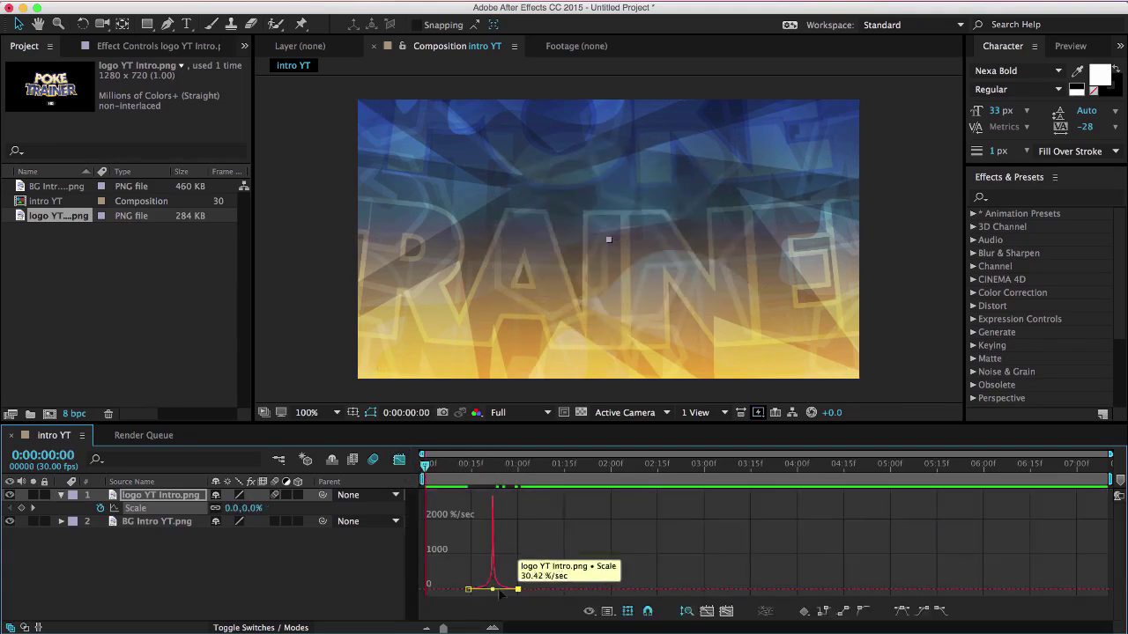
left_click(399, 461)
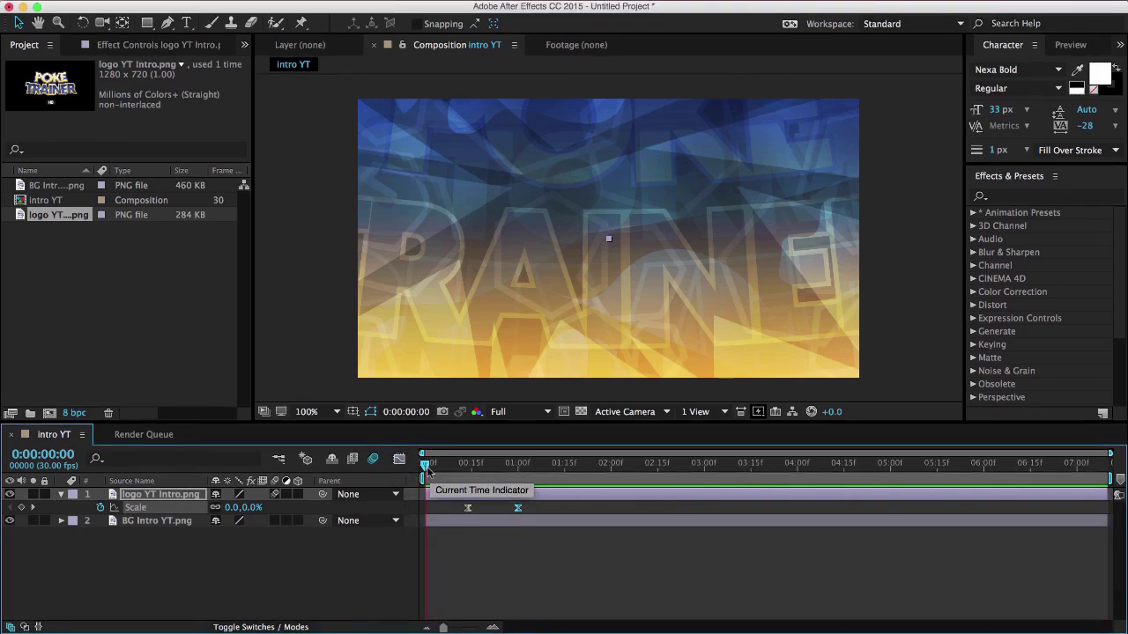
Play back the logo's scale-in with the sharpened speed curve, starting from the beginning of the timeline.
mouse_move(429, 474)
left_mouse_down()
mouse_move(530, 481)
mouse_move(412, 467)
left_mouse_up()
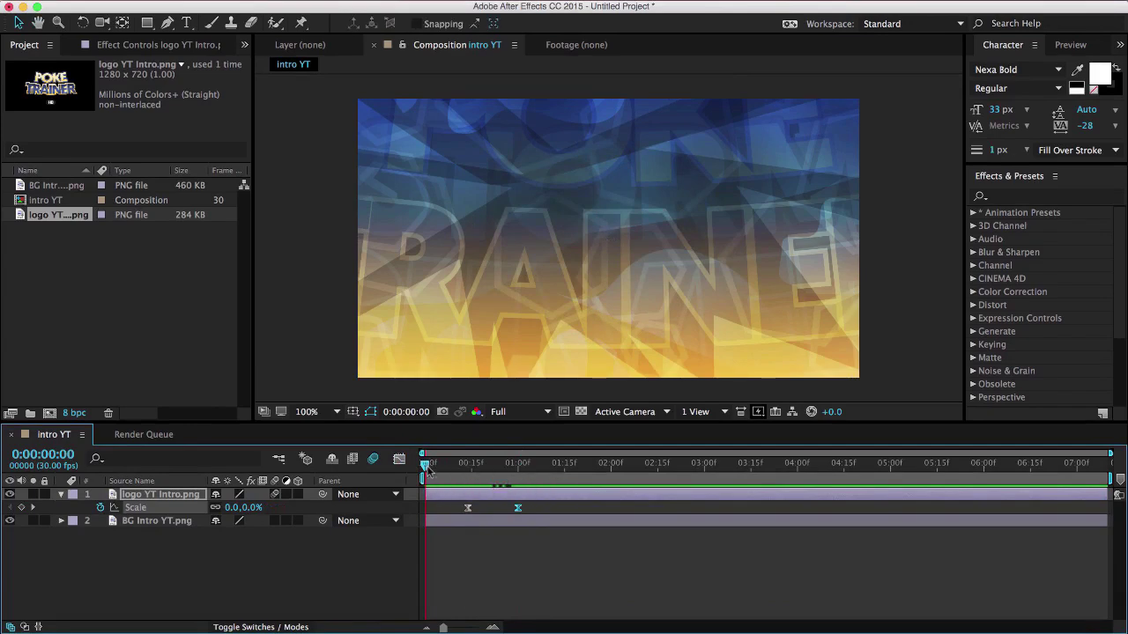
left_click_drag(471, 471, 561, 465)
key("space")
key("space")
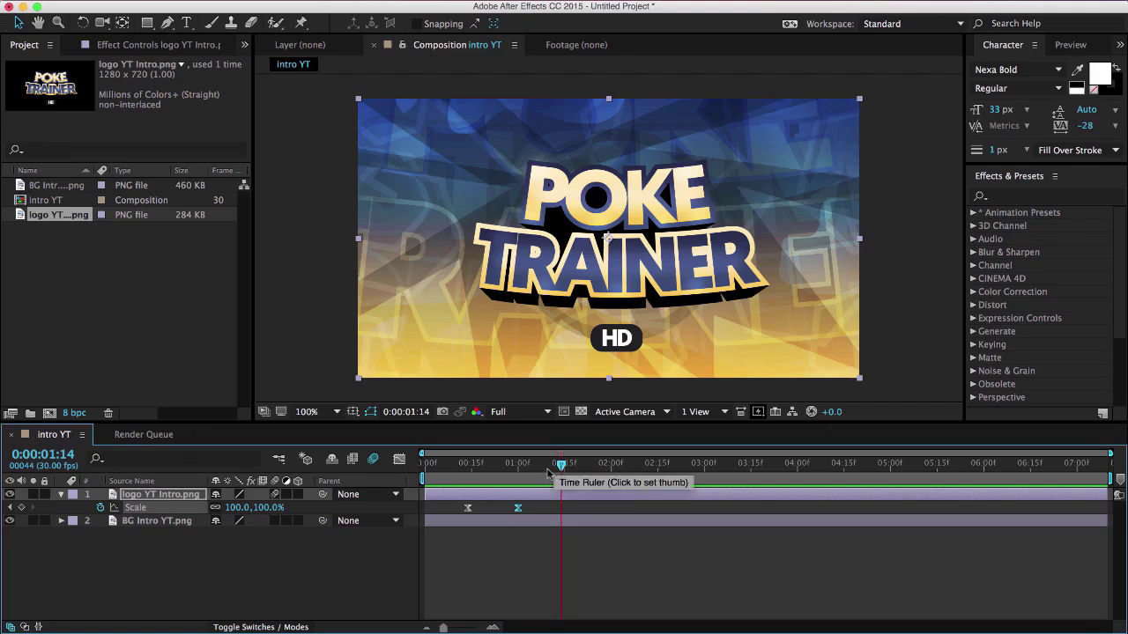
Add a Scale keyframe of 110% to the logo YT Intro.png layer at 0:00:07:09.
left_click_drag(564, 473, 1121, 481)
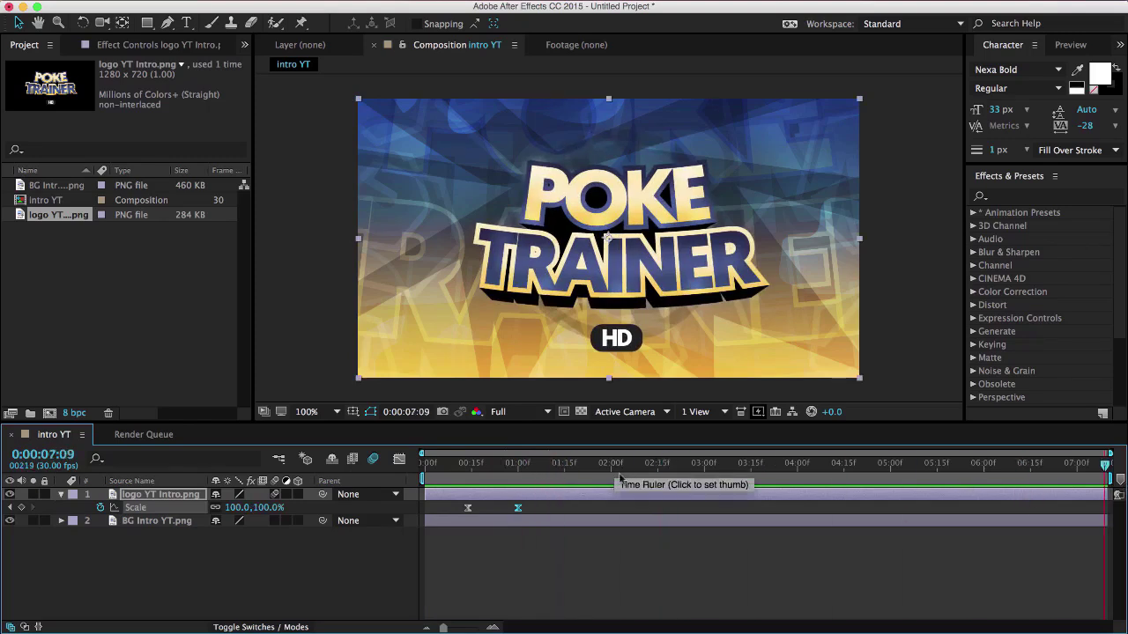
left_click_drag(527, 467, 689, 467)
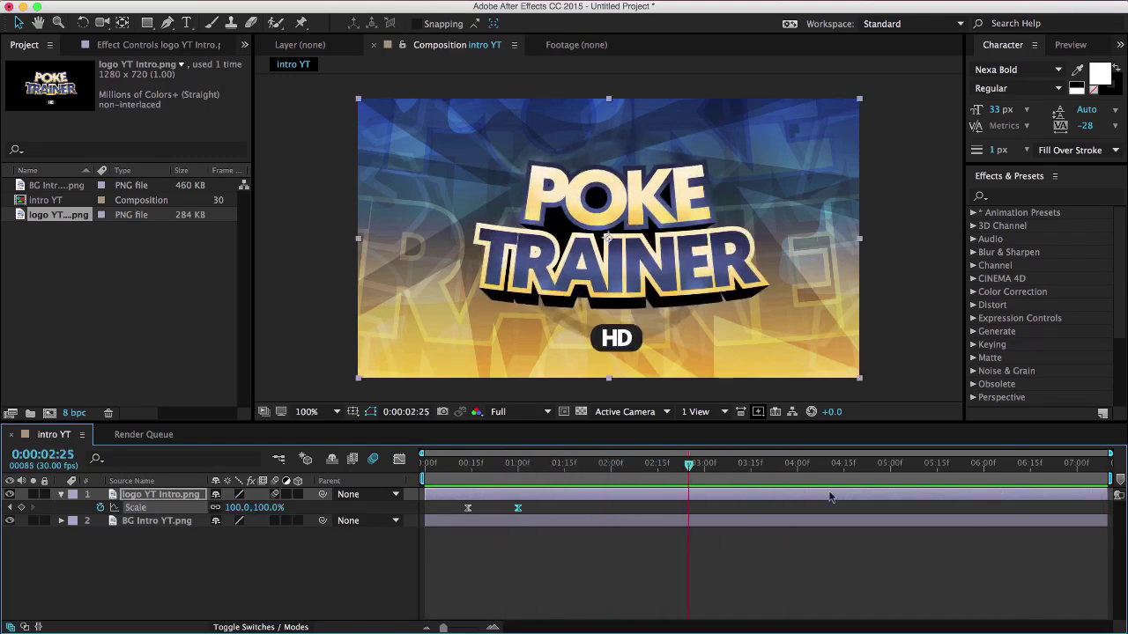
left_click_drag(604, 459, 1127, 515)
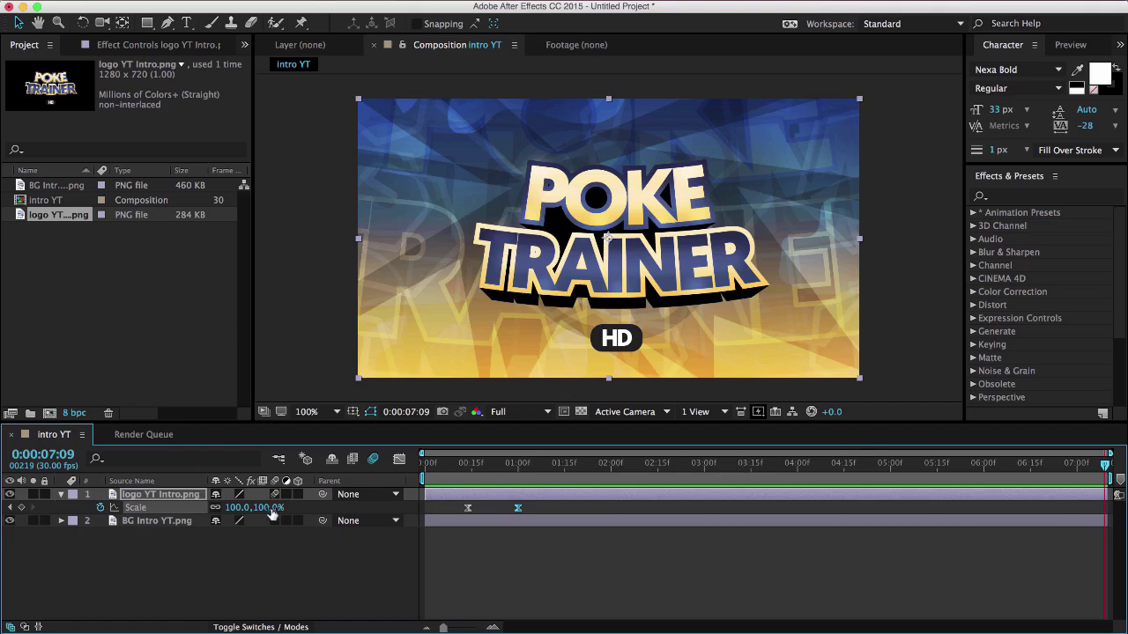
left_click(270, 508)
key("Return")
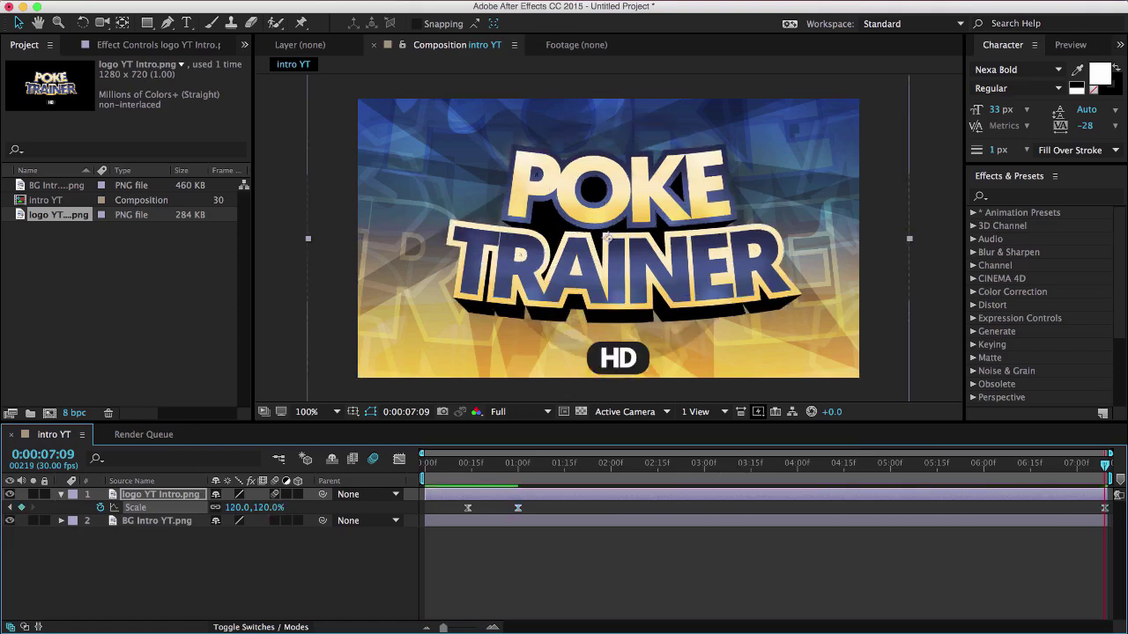
left_click(269, 507)
key("Return")
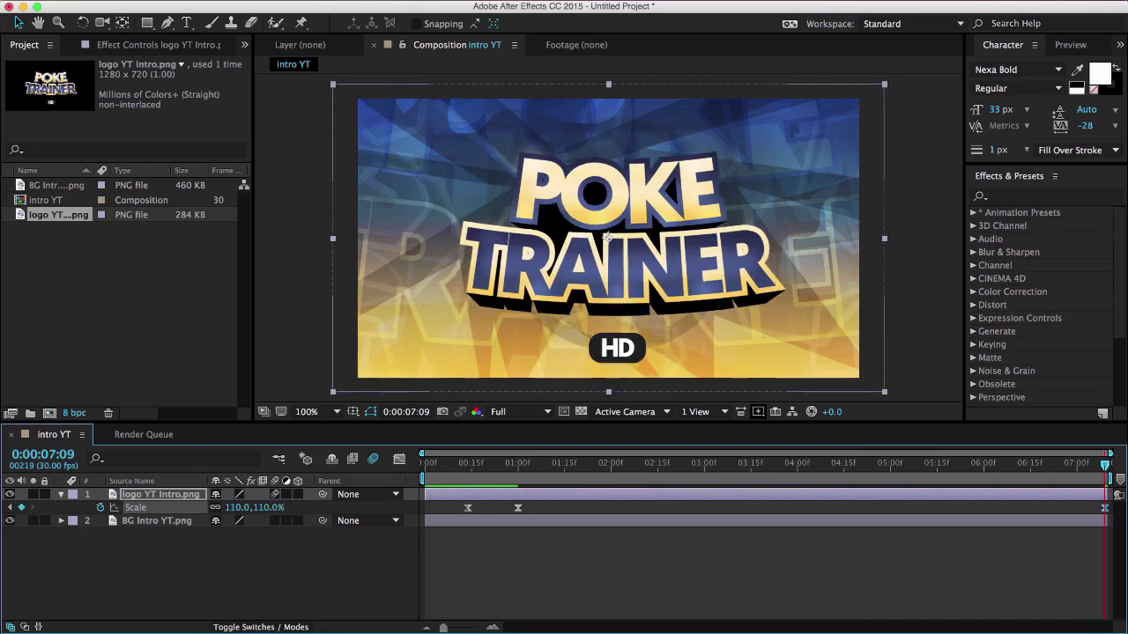
Preview the full intro from the first frame and scrub through the logo's slow growth up to 0:00:07:09.
left_click(518, 464)
key("Home")
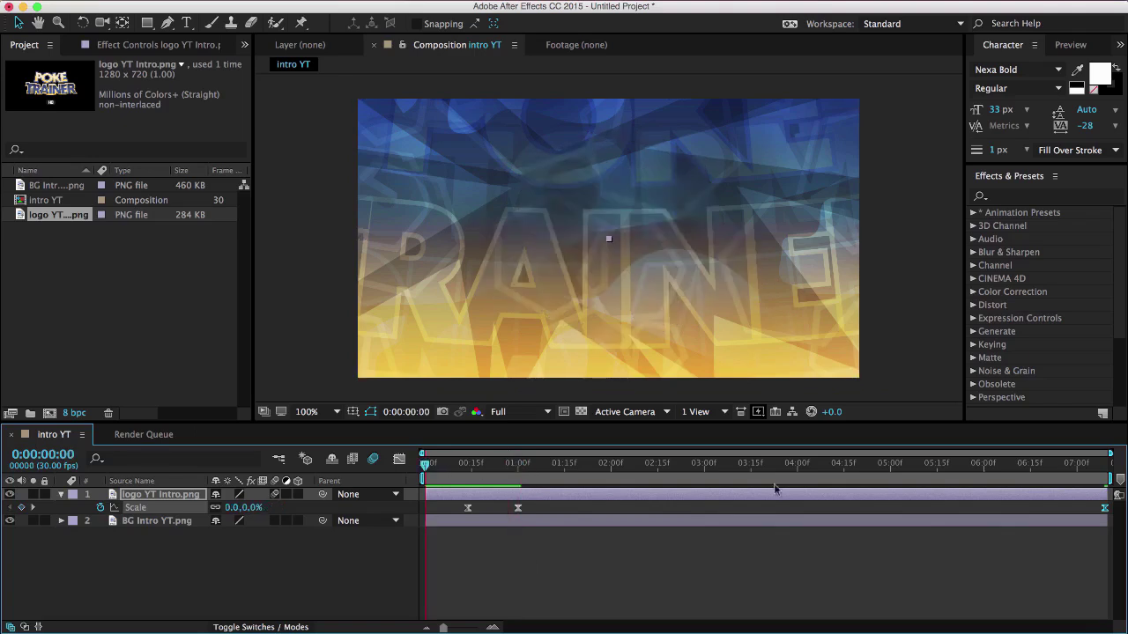
key("space")
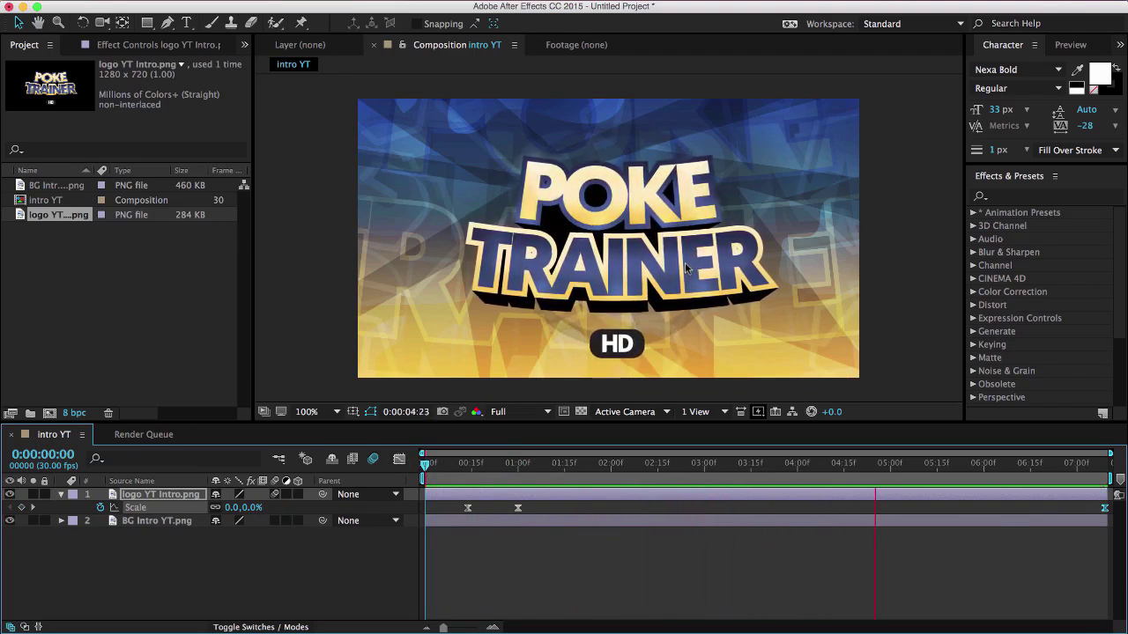
left_click_drag(507, 467, 1112, 523)
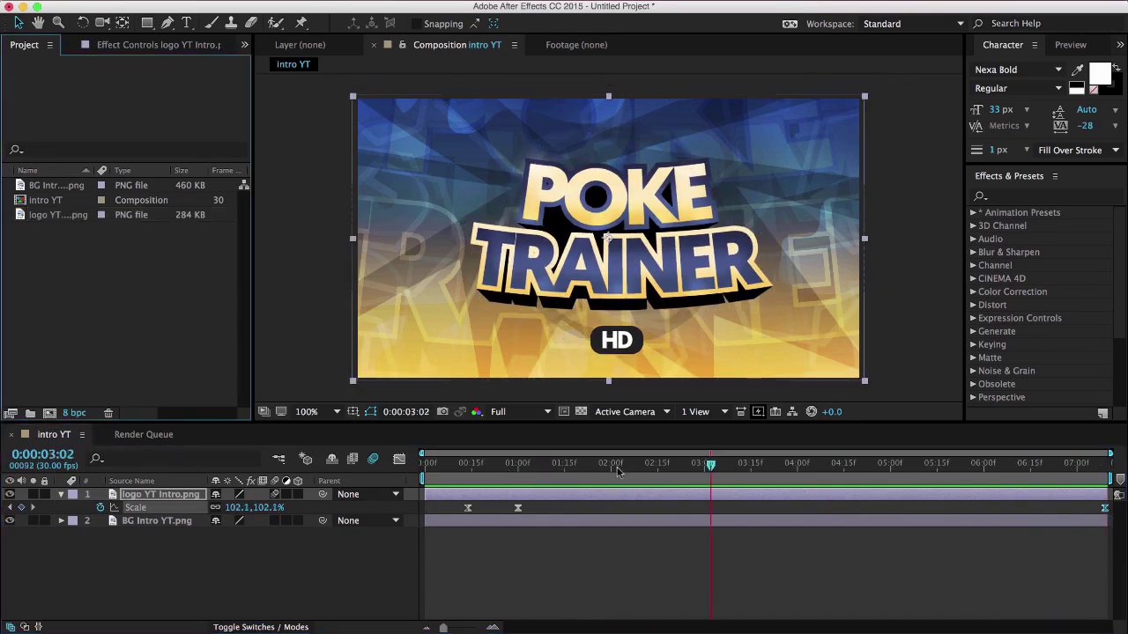
key("space")
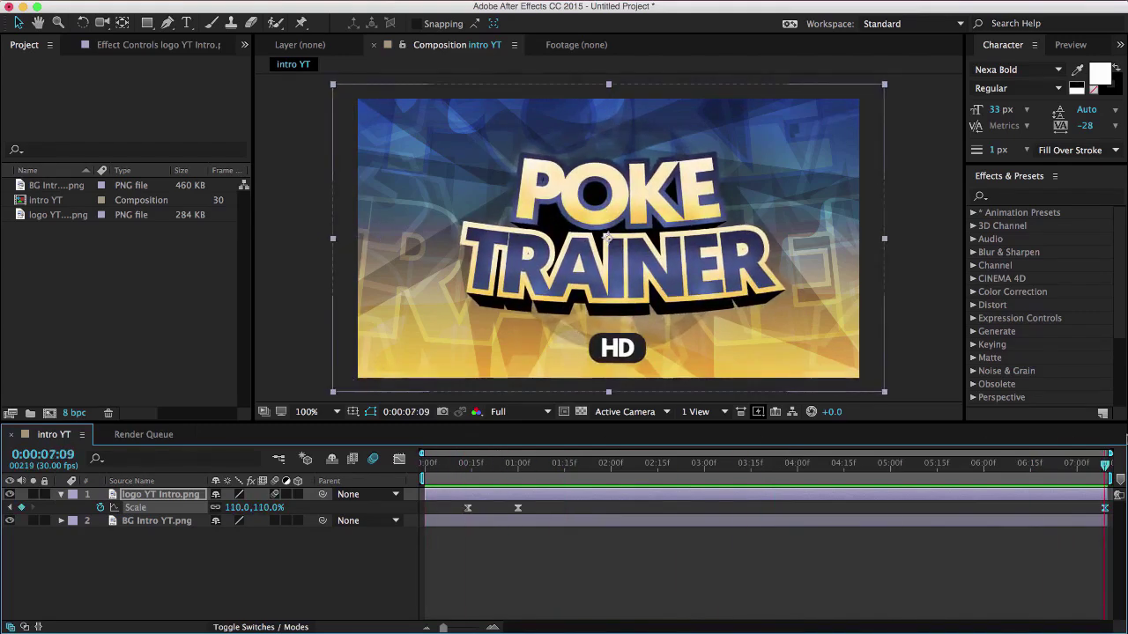
left_click_drag(995, 481, 814, 474)
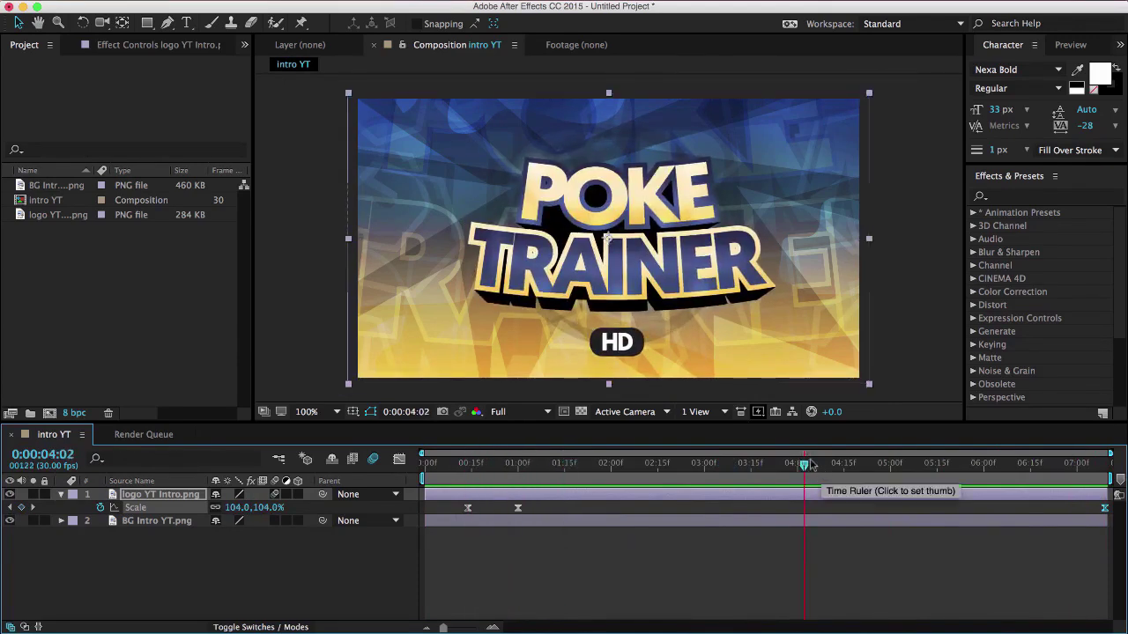
Start importing footage and search the Mac's files for "flash", then clear the search text.
double_click(164, 307)
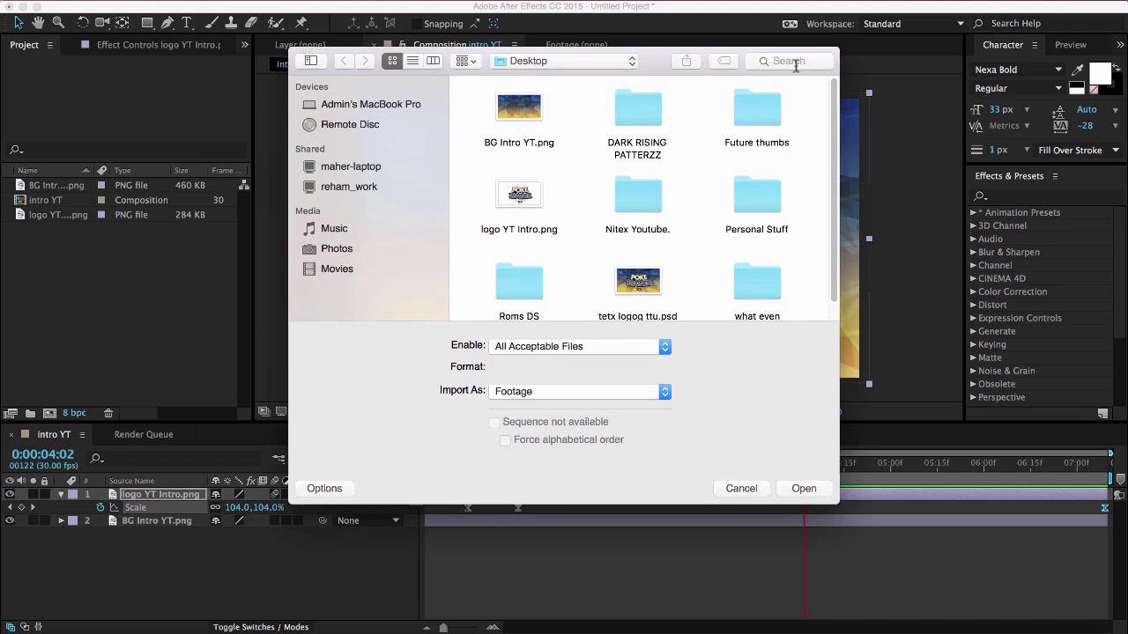
left_click(796, 64)
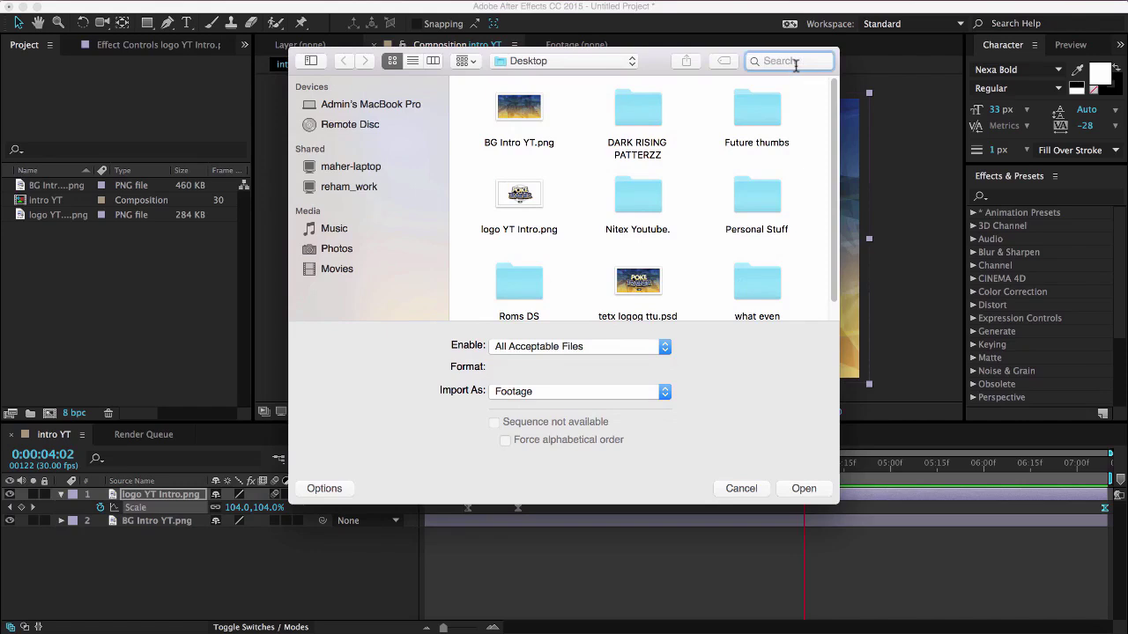
type("flash")
key("BackSpace")
key("BackSpace")
key("BackSpace")
key("BackSpace")
key("BackSpace")
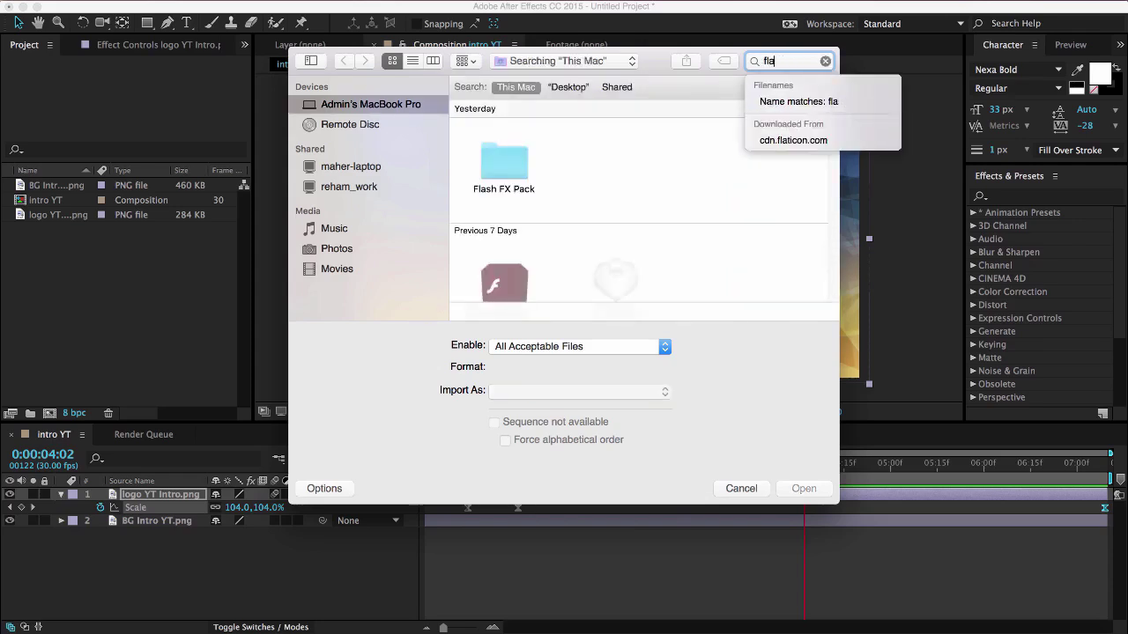
Browse from the Desktop's Nitex Youtube. folder through Helping Atrwork, Stuff Used For Intros and Main editing fxpack into the Basics 2 folder.
scroll(721, 197, "up", 3)
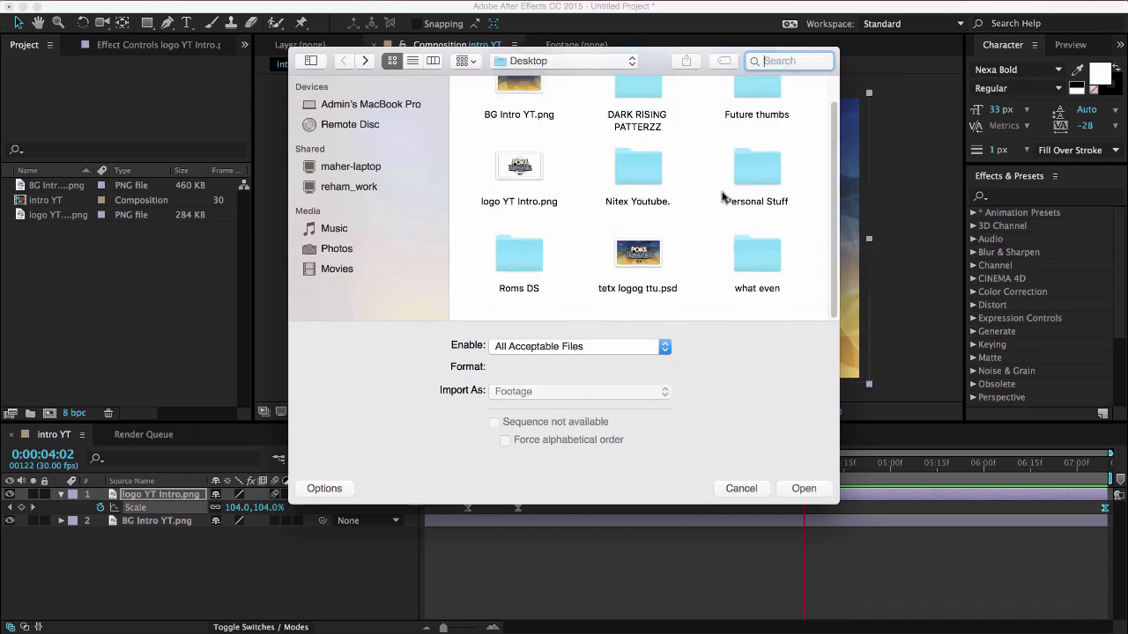
scroll(678, 201, "down", 2)
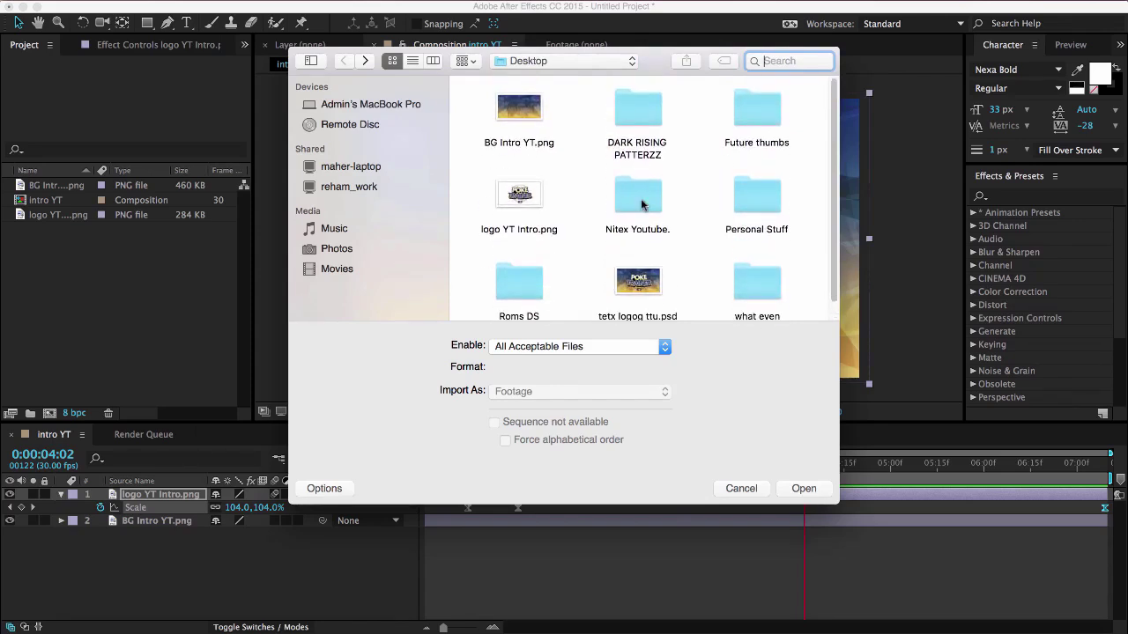
double_click(643, 204)
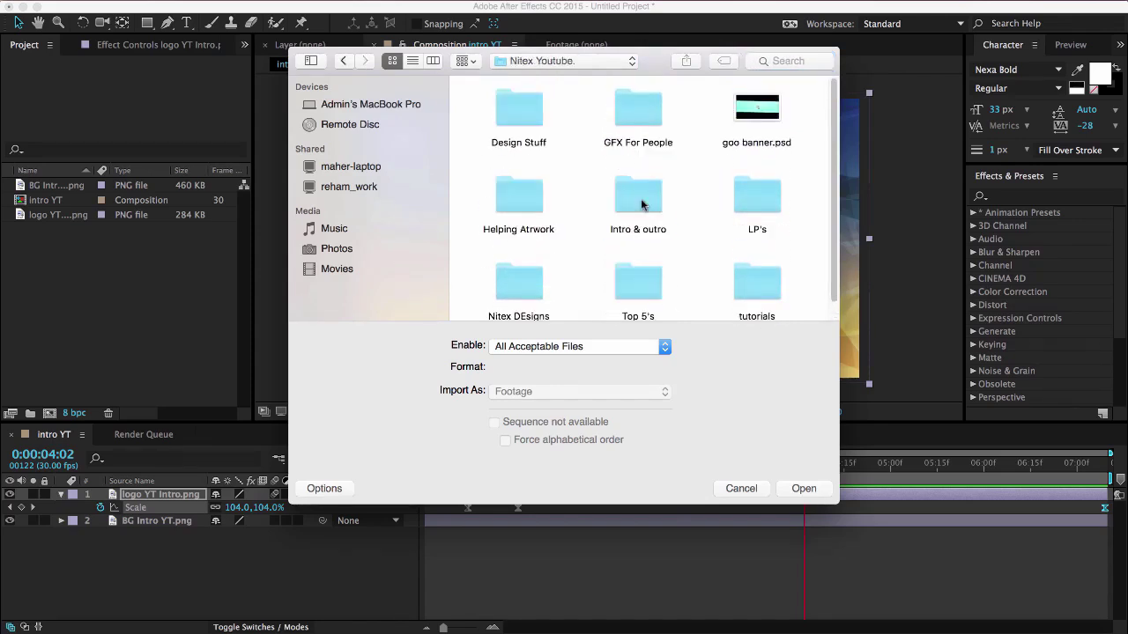
double_click(537, 211)
double_click(718, 107)
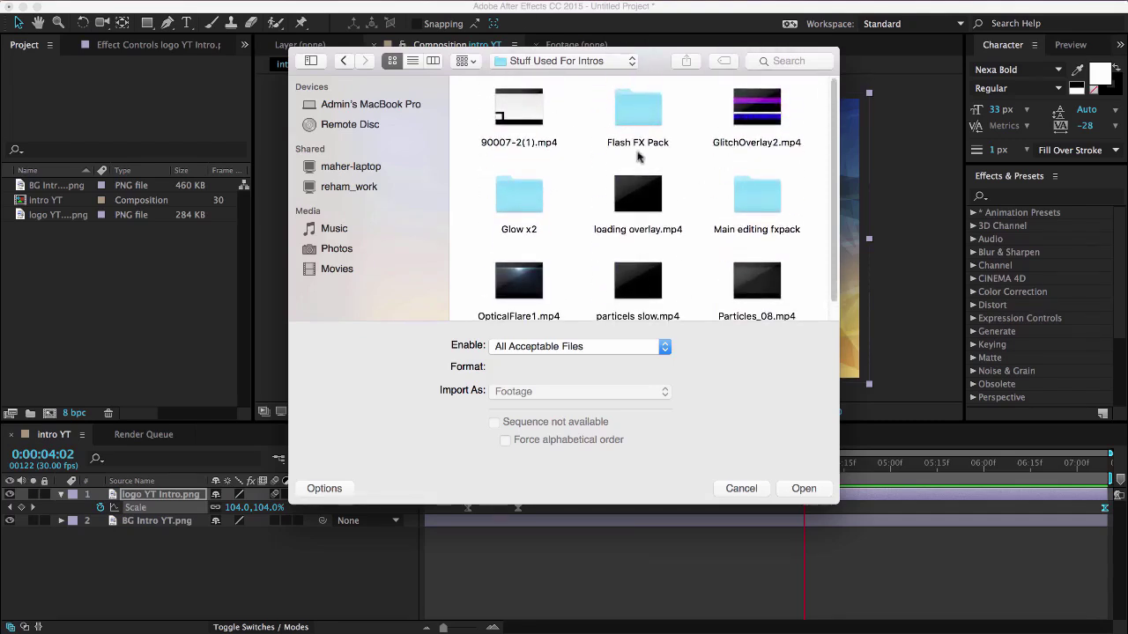
double_click(767, 205)
scroll(648, 220, "down", 3)
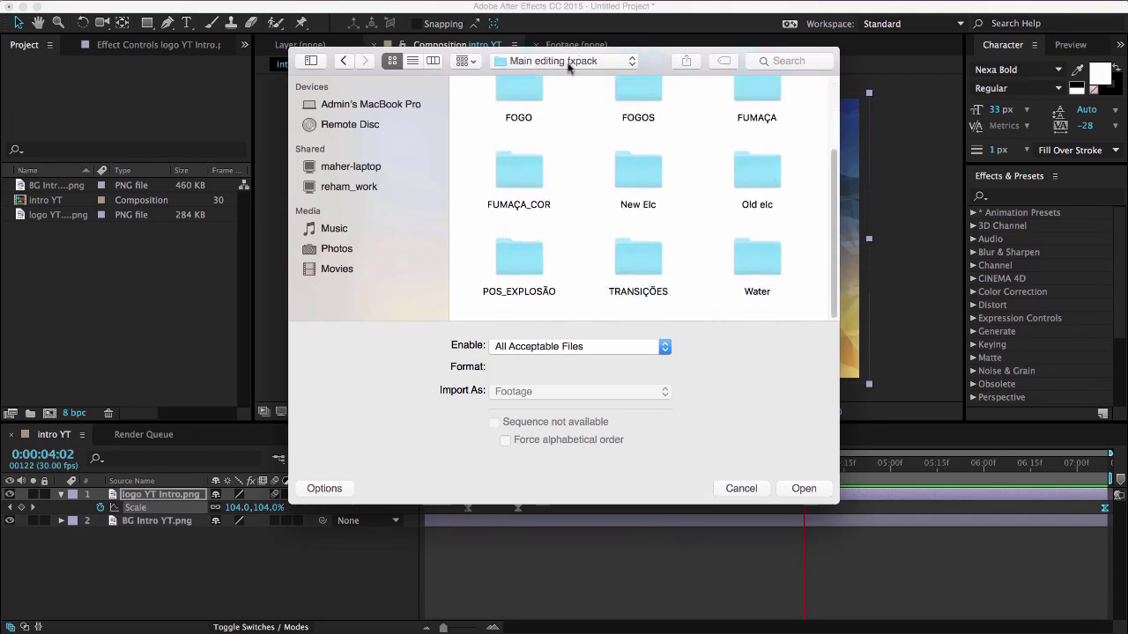
scroll(650, 260, "up", 3)
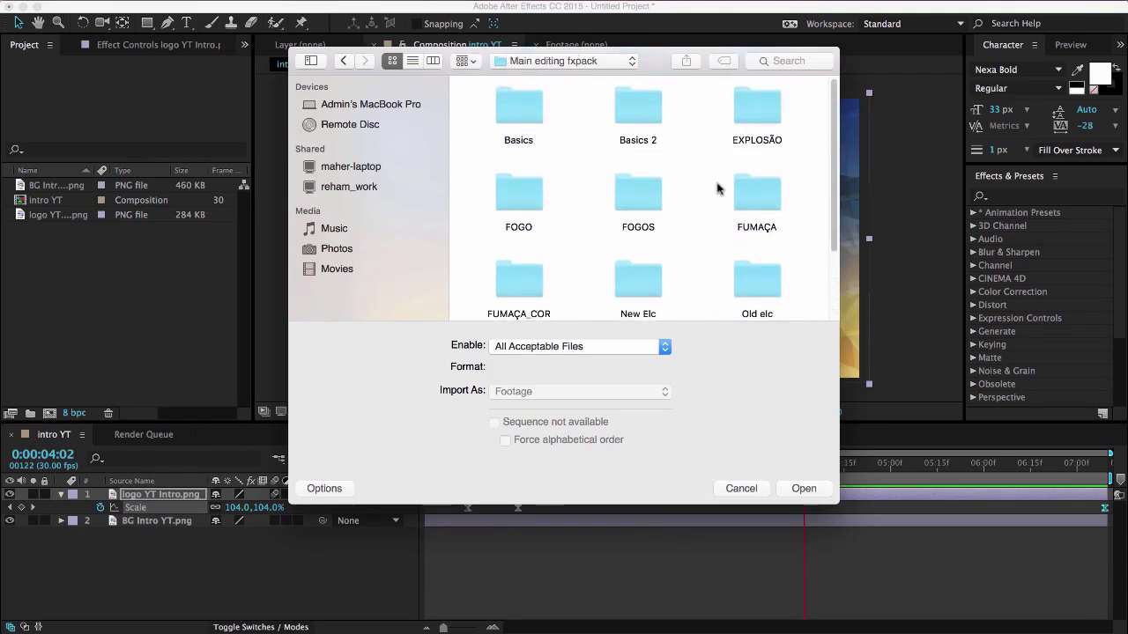
double_click(630, 108)
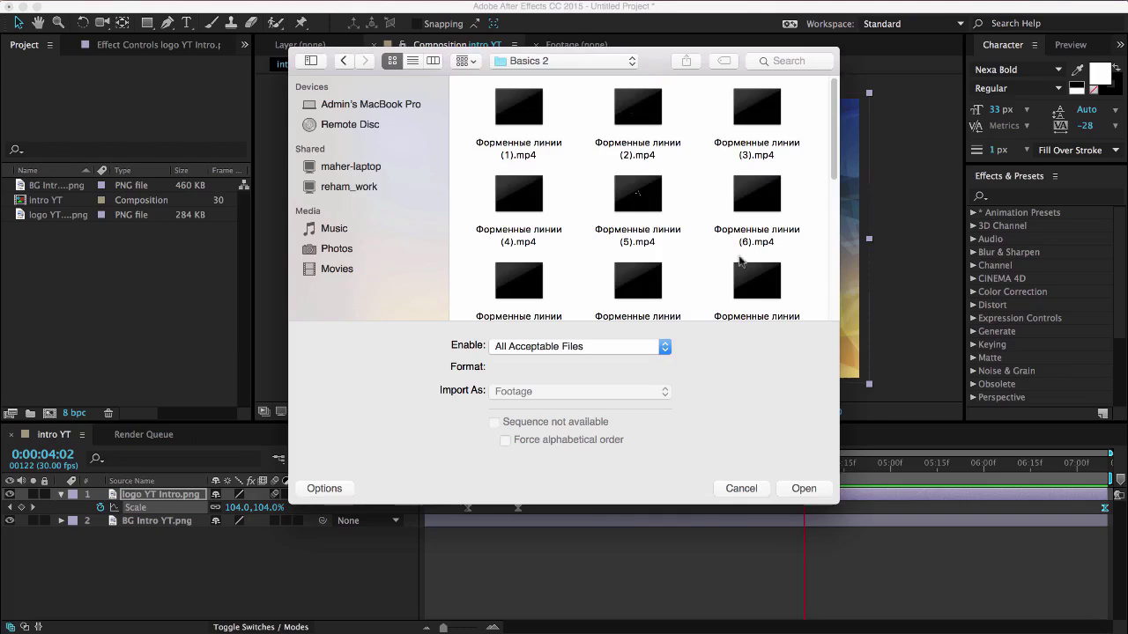
Import the Форменные линии clips (10), (11), (13), (14), (16) and (17) from the Basics 2 folder.
scroll(740, 261, "down", 3)
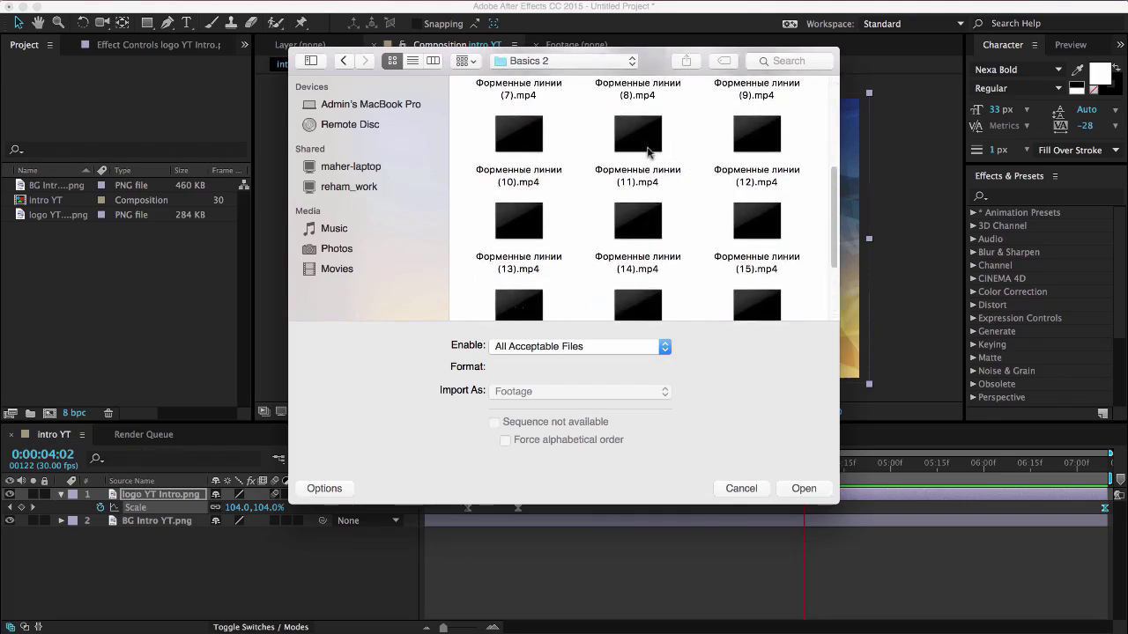
left_click_drag(710, 148, 518, 304)
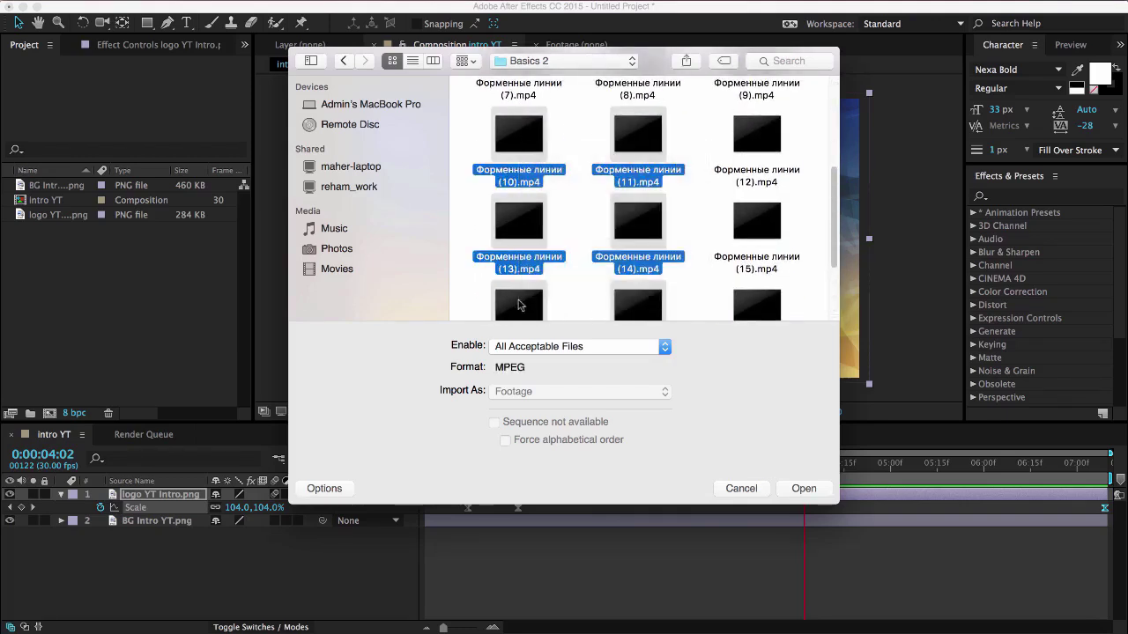
left_click_drag(659, 238, 85, 303)
left_click_drag(501, 228, 118, 289)
left_click(803, 490)
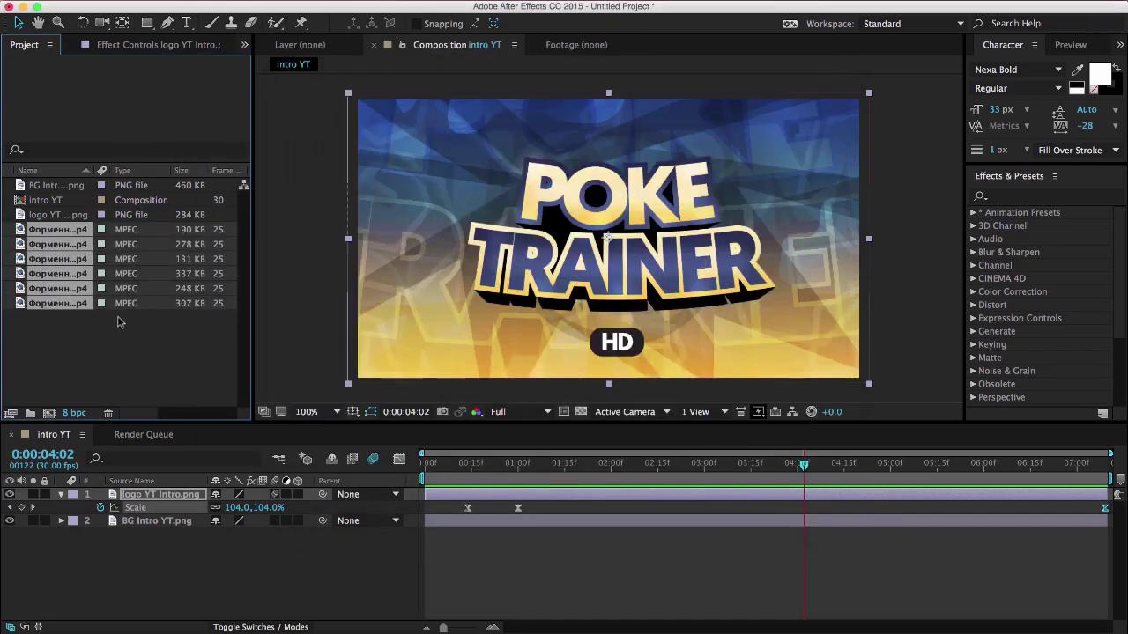
Preview the imported Форменные линии clips (11), (13), (14), (16) and (17) one after another as footage.
double_click(59, 243)
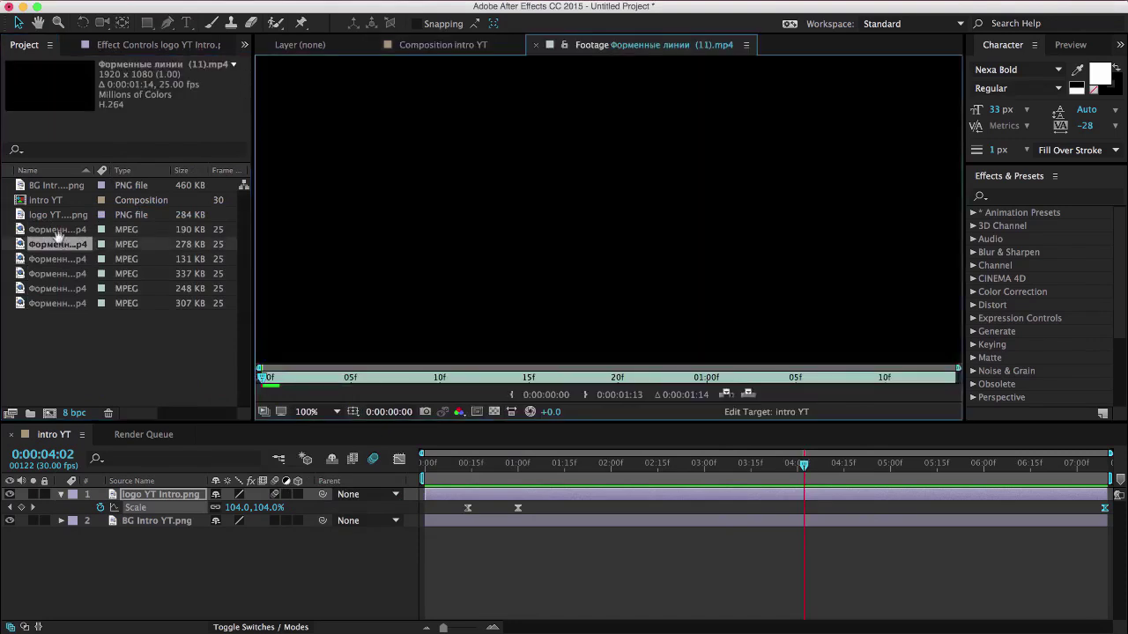
double_click(74, 260)
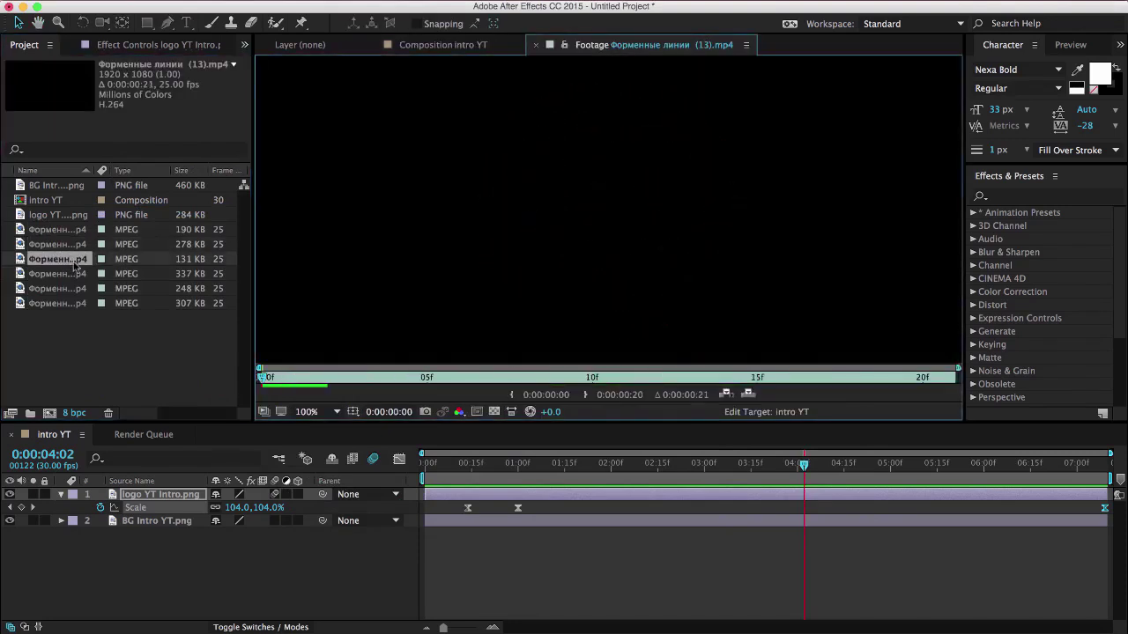
double_click(74, 276)
key("space")
double_click(69, 290)
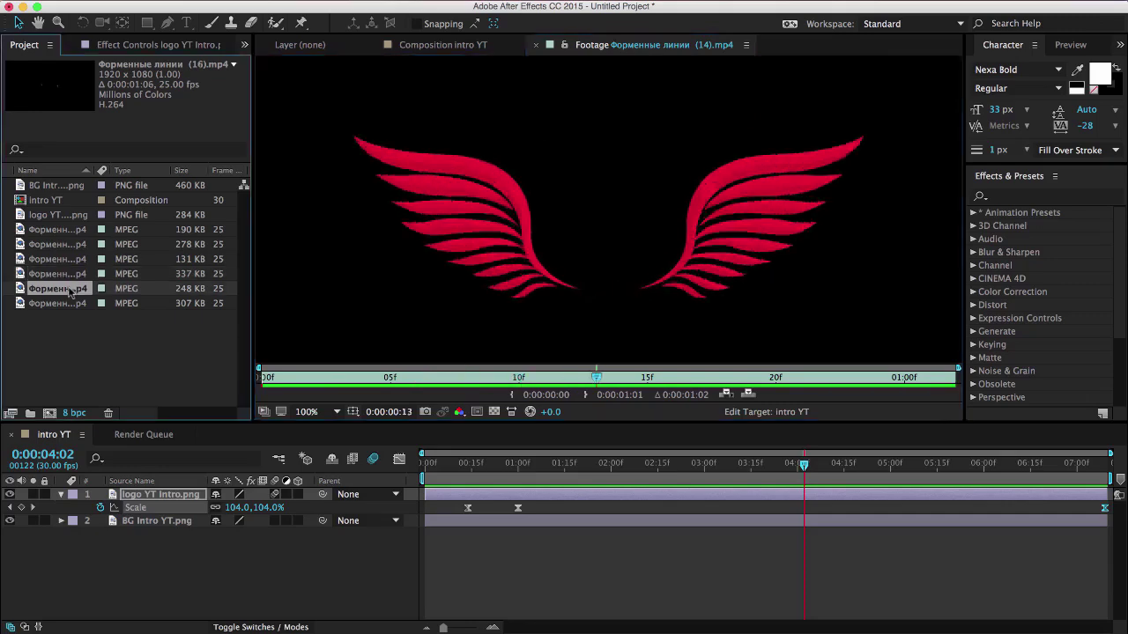
key("space")
double_click(71, 305)
key("space")
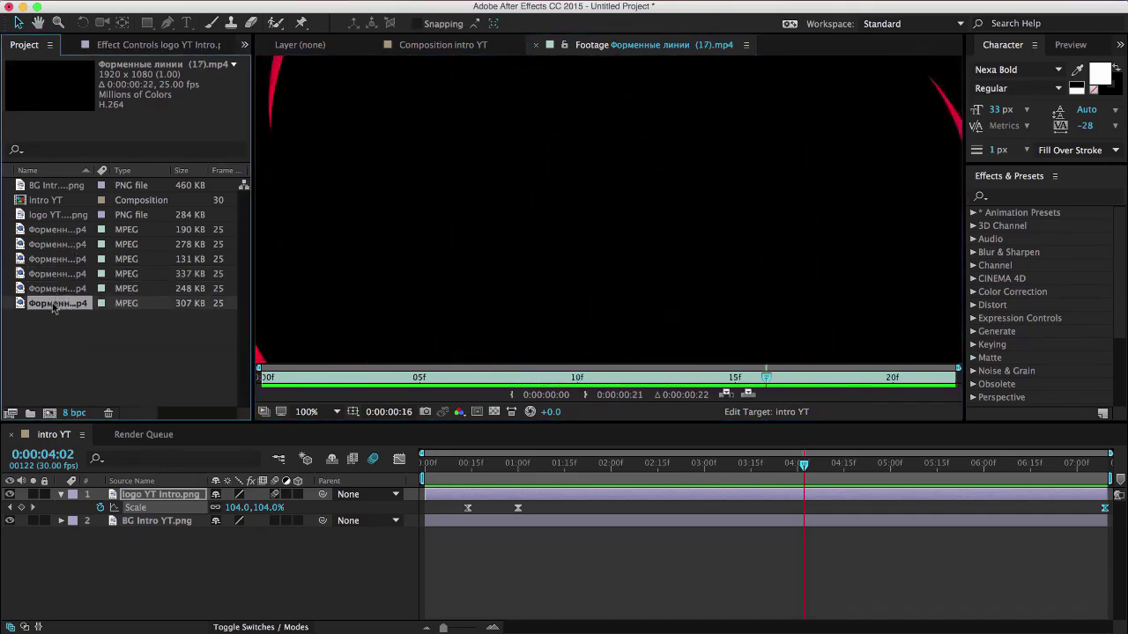
Add Форменные линии (17).mp4 and (13).mp4 between the logo and background layers and show the frame at 0:00:00:07.
left_click_drag(53, 306, 163, 524)
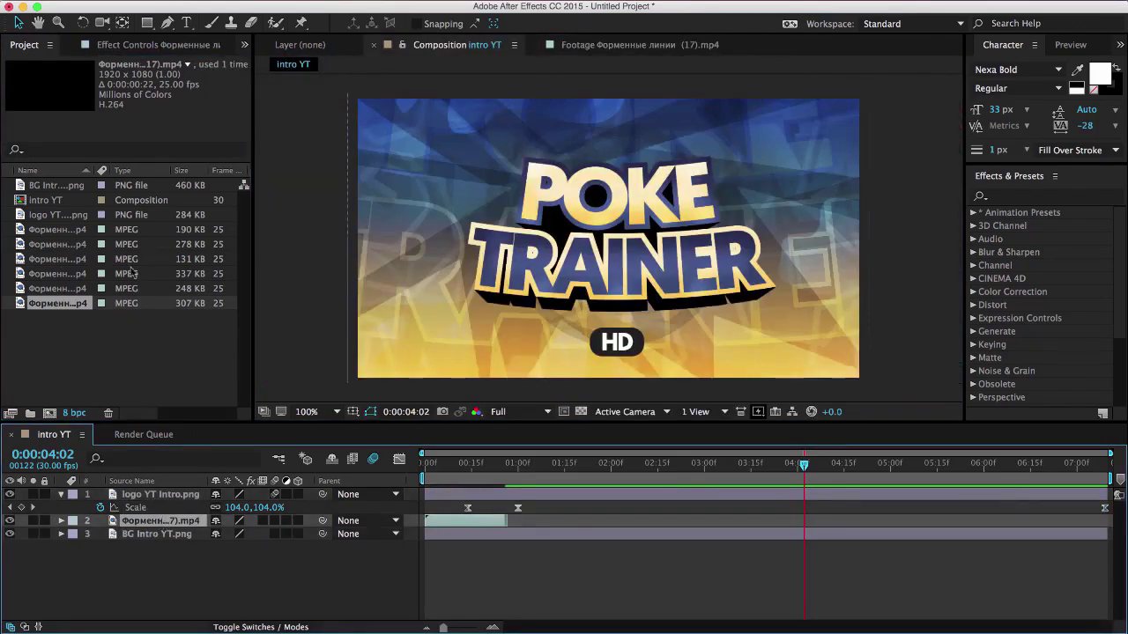
left_click_drag(57, 260, 161, 532)
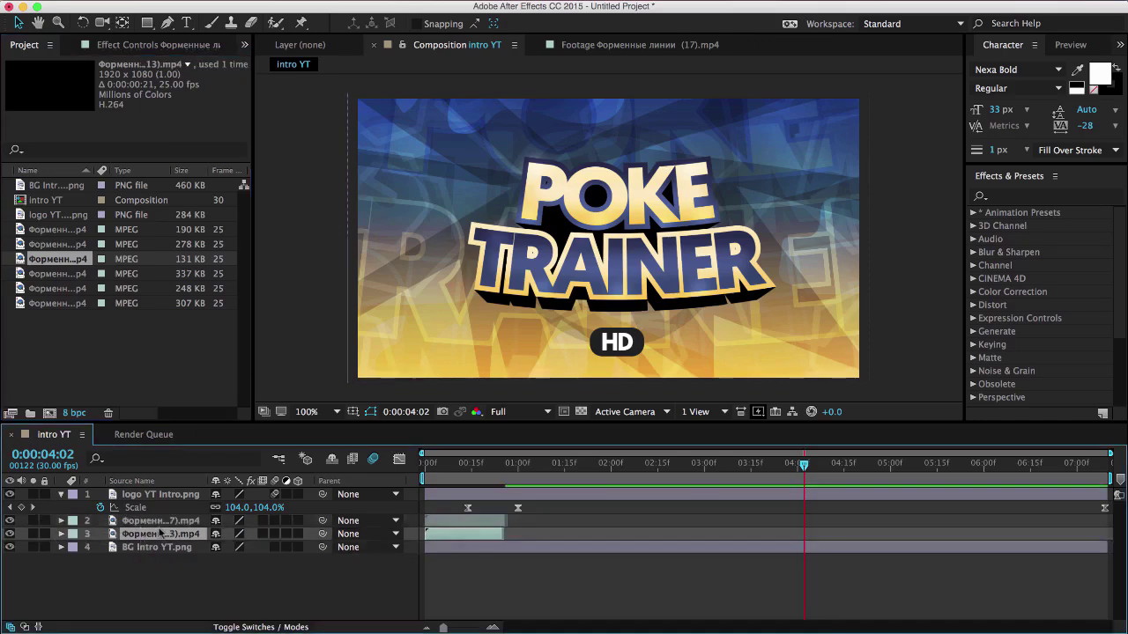
mouse_move(463, 470)
left_mouse_down()
mouse_move(430, 472)
mouse_move(481, 473)
mouse_move(430, 468)
mouse_move(445, 469)
left_mouse_up()
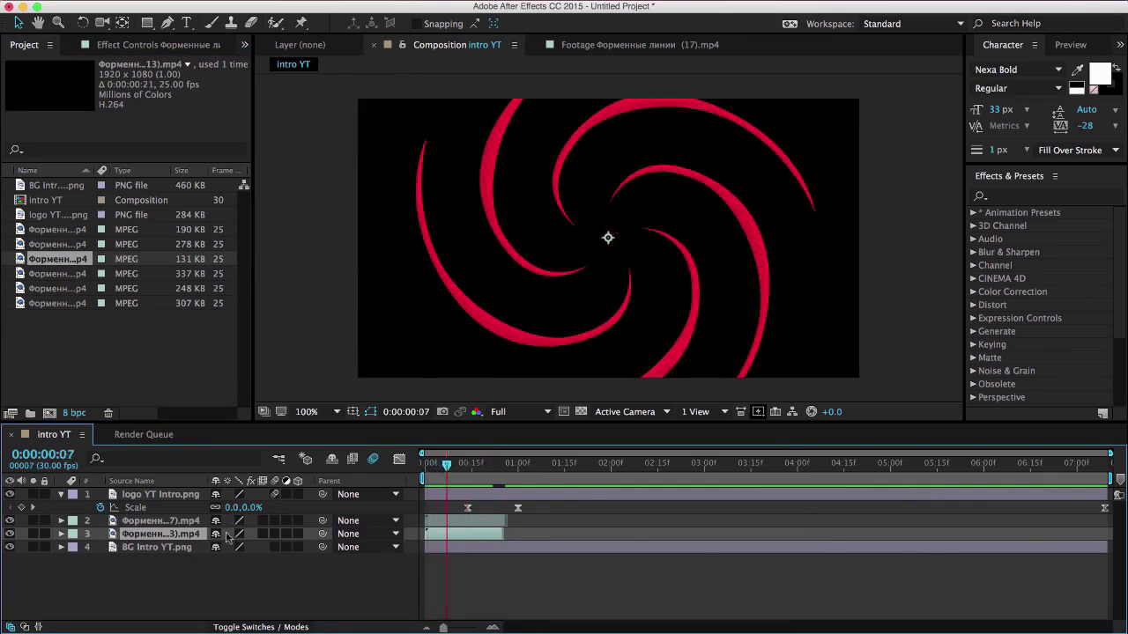
Set the blending mode of both Форменные линии clip layers to Screen.
left_click(192, 525, "shift")
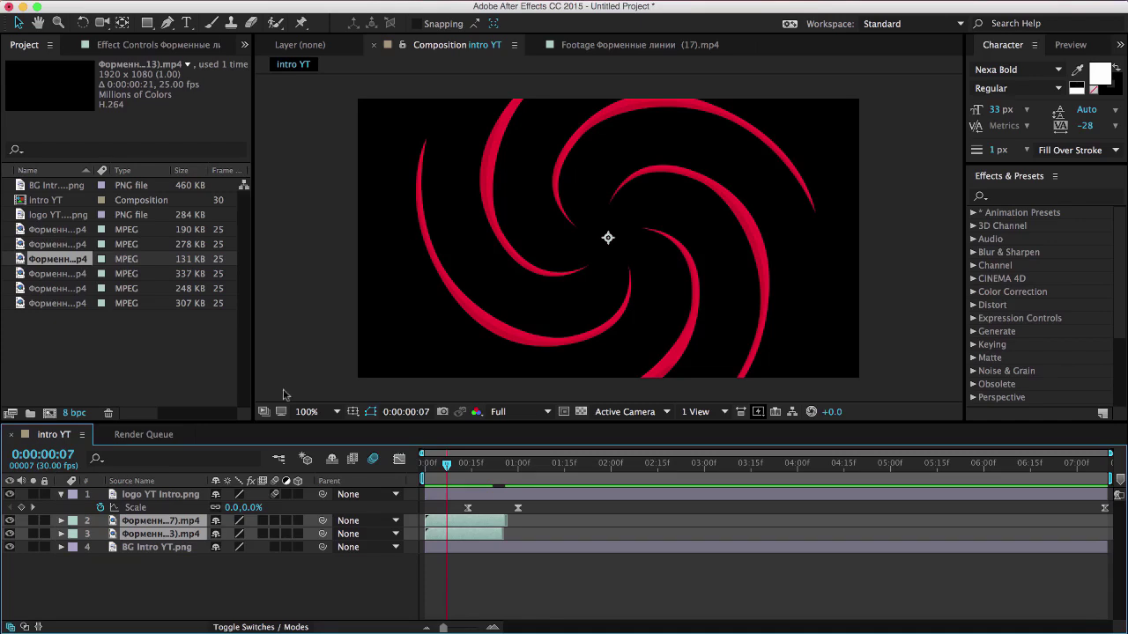
right_click(179, 525)
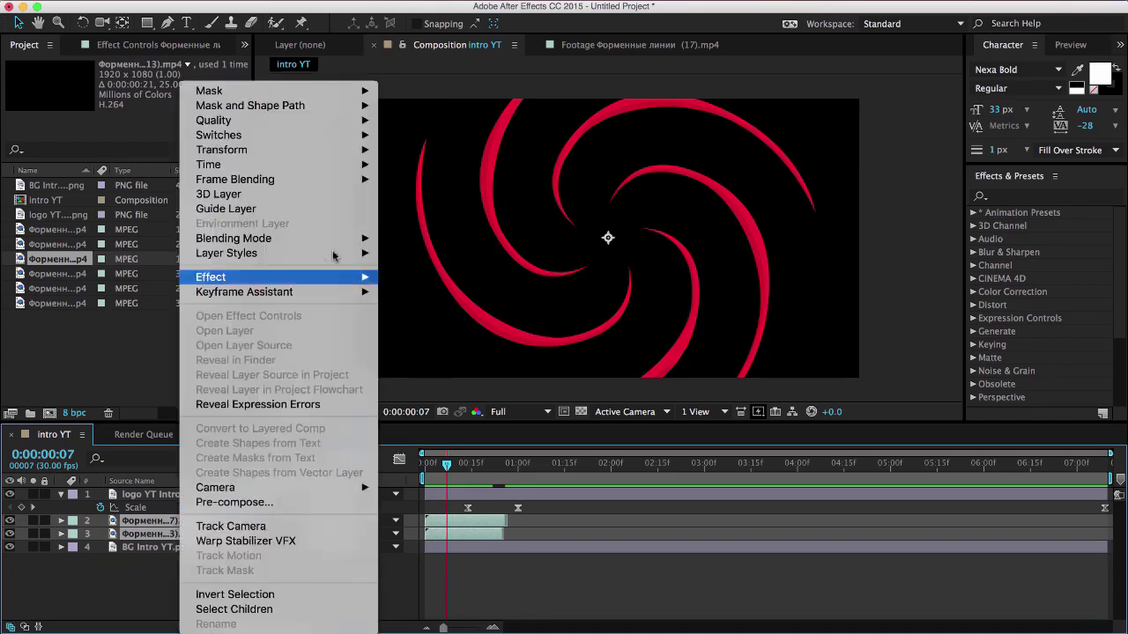
mouse_move(342, 241)
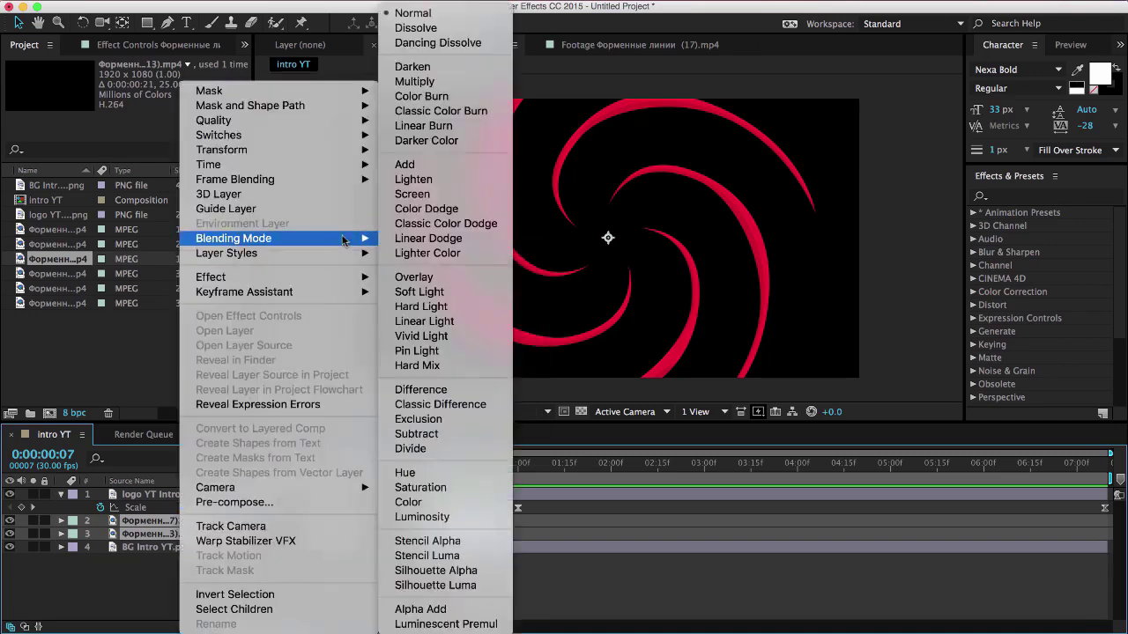
left_click(434, 195)
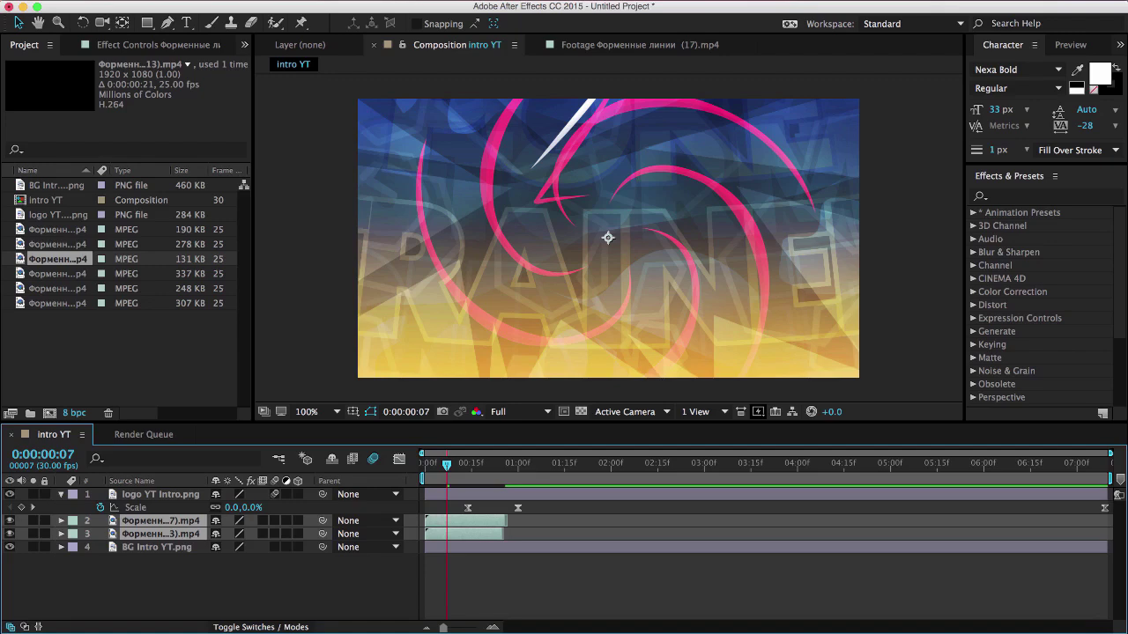
Apply Change to Color to both clip layers, from their crimson to the background's gold, with the Hue tolerance at 100%.
left_click(339, 1)
mouse_move(416, 139)
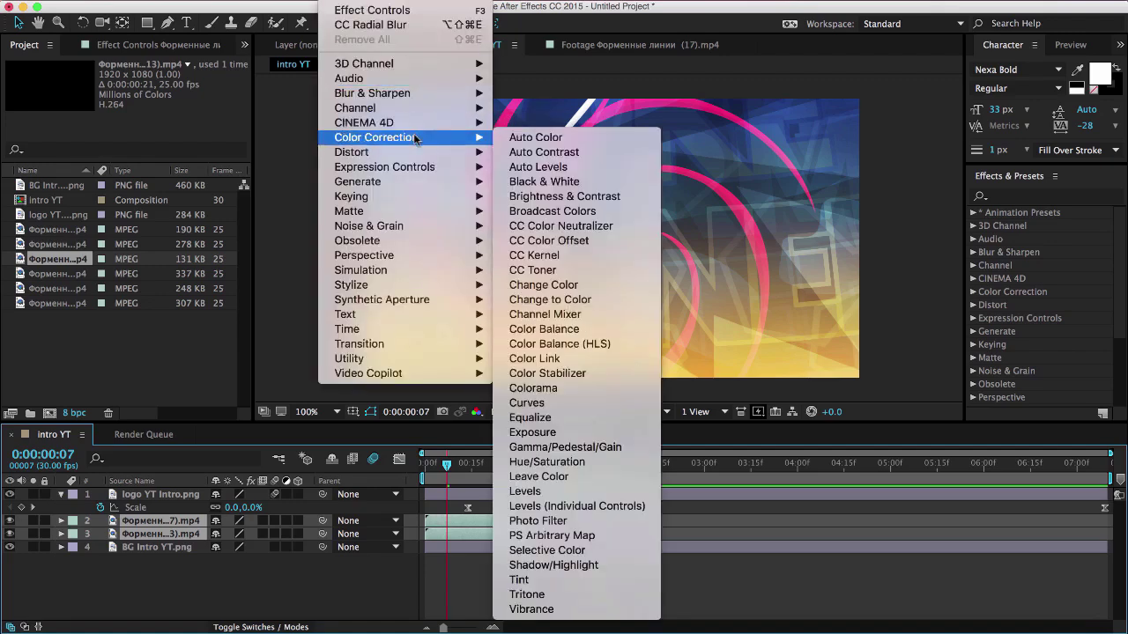
left_click(553, 300)
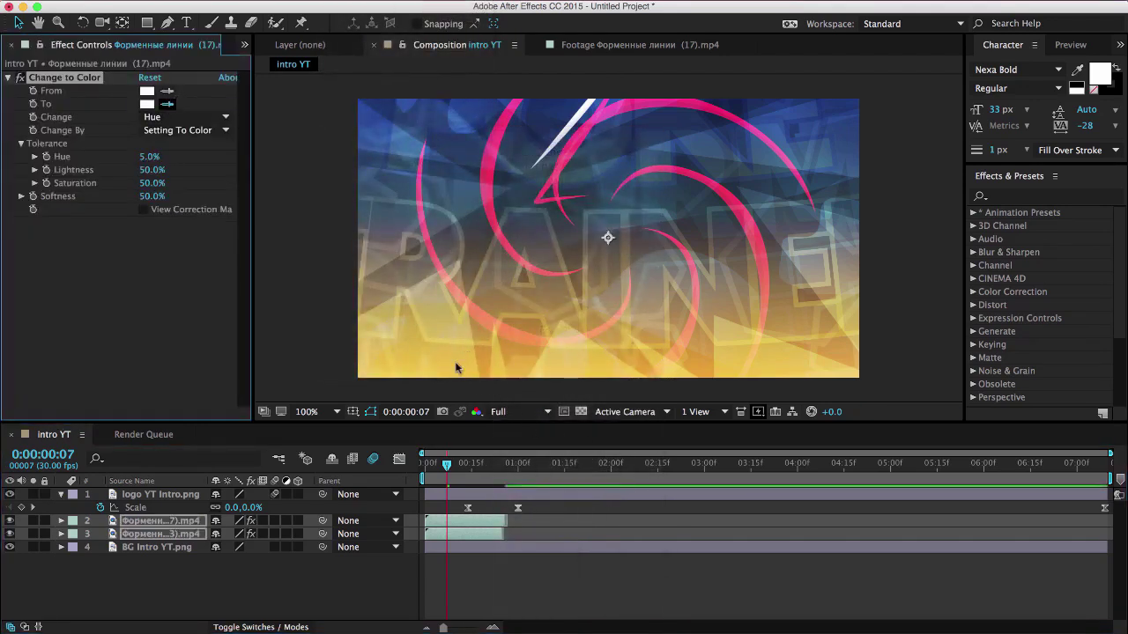
left_click(456, 368)
left_click(151, 104)
left_click(431, 344)
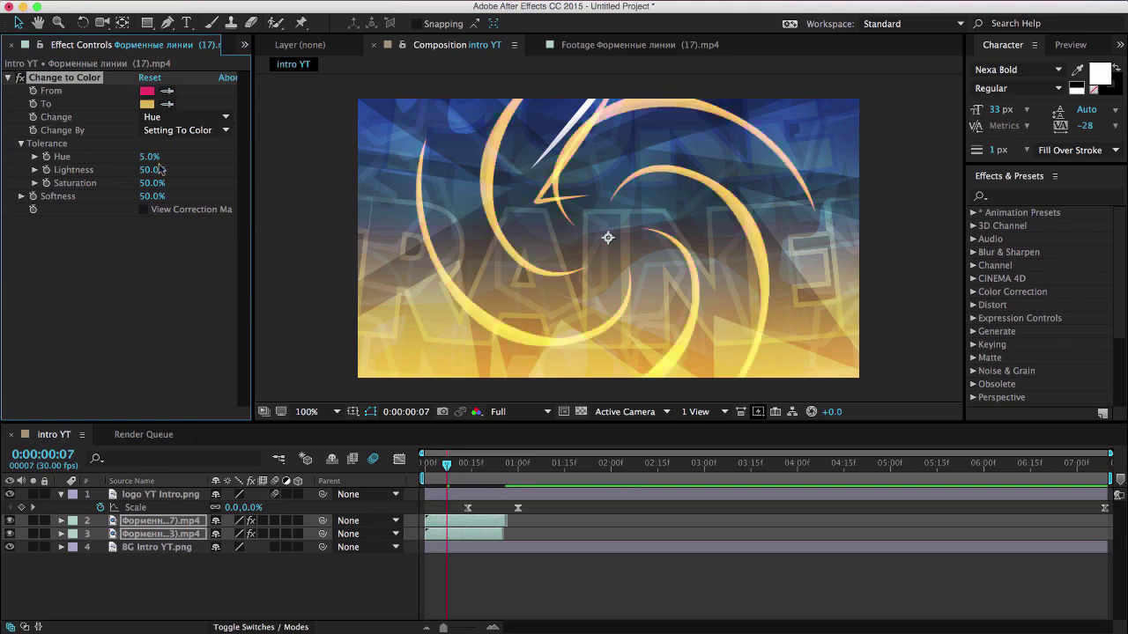
left_click_drag(384, 156, 528, 173)
Move the (13).mp4 layer to start just past two seconds and the (17).mp4 layer to start at about 0:00:00:06.
left_click(529, 526)
left_click_drag(449, 533, 661, 533)
left_click_drag(477, 520, 495, 522)
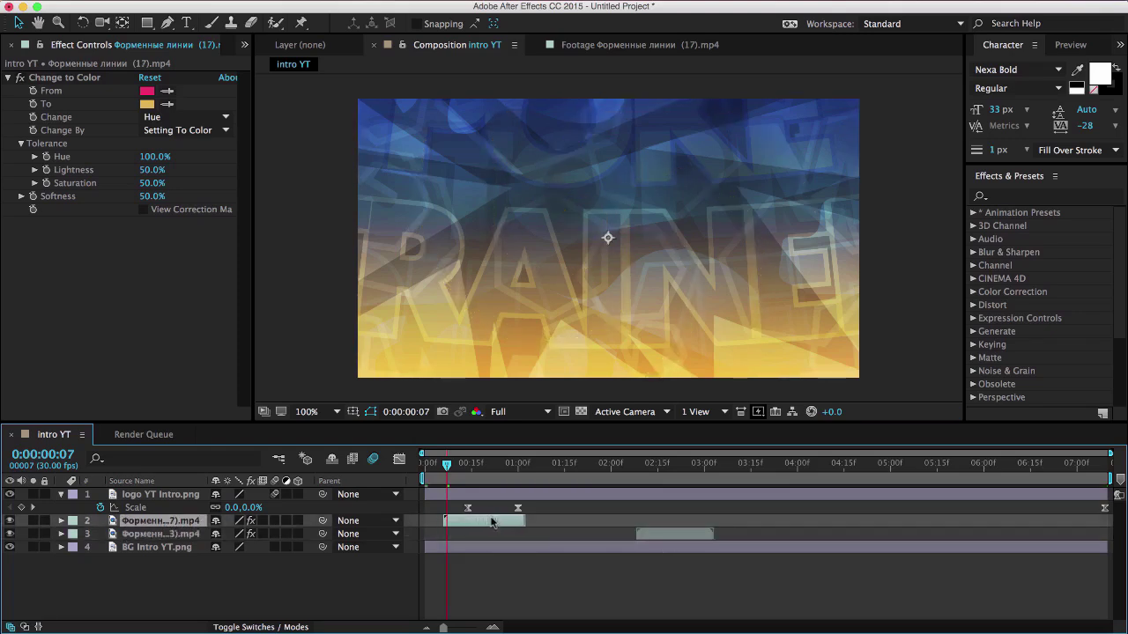
Check the timing from the first frame and shift the (17).mp4 layer to start at about 0:00:00:15, during the logo's scale-in.
left_click_drag(447, 464, 418, 466)
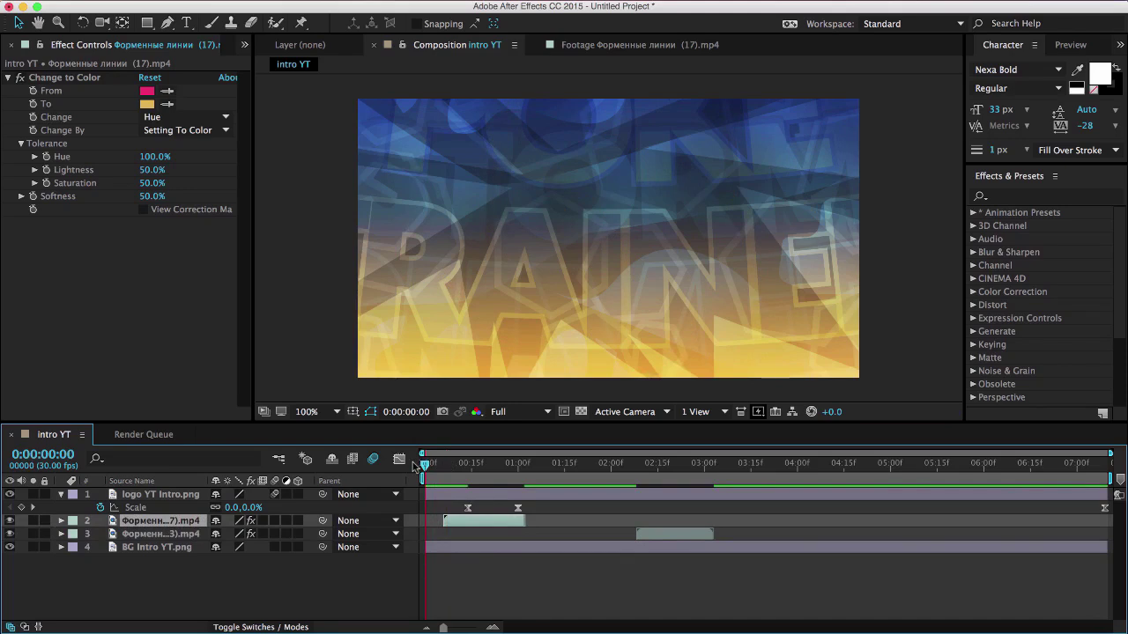
left_click(458, 463)
left_click_drag(468, 520, 482, 523)
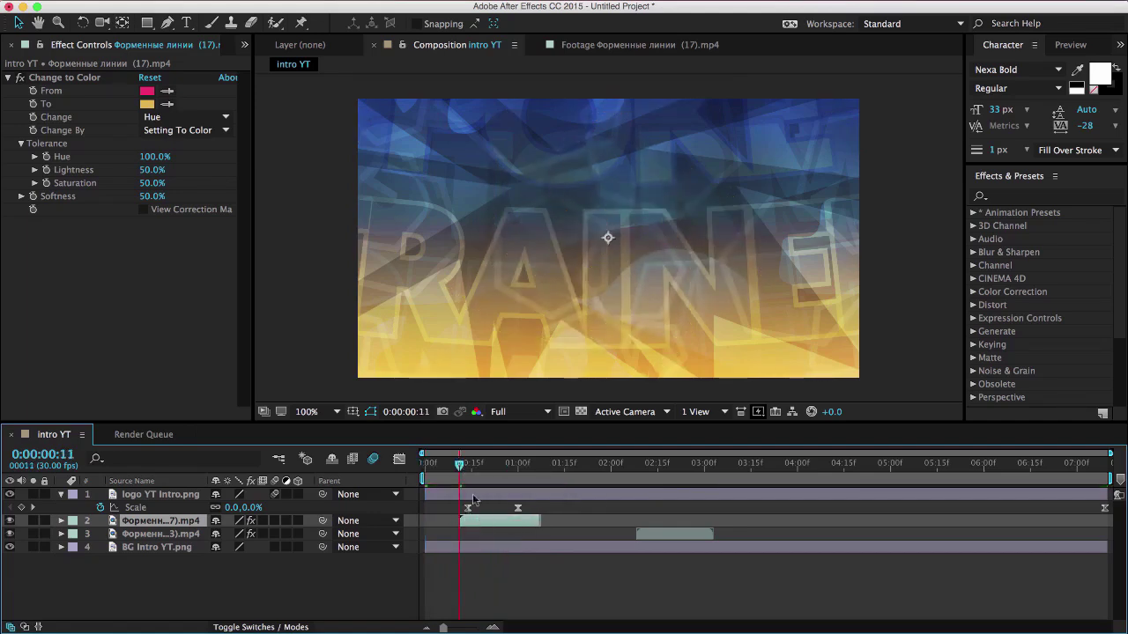
mouse_move(462, 472)
left_mouse_down()
mouse_move(472, 472)
mouse_move(441, 473)
mouse_move(515, 473)
mouse_move(442, 469)
left_mouse_up()
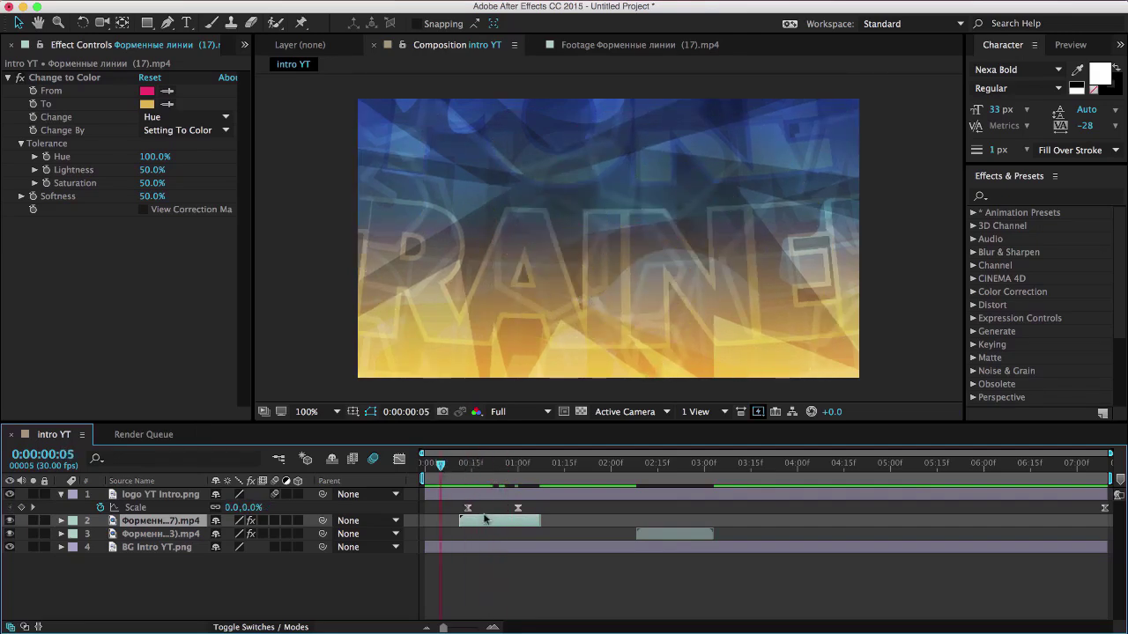
left_click_drag(485, 526, 495, 526)
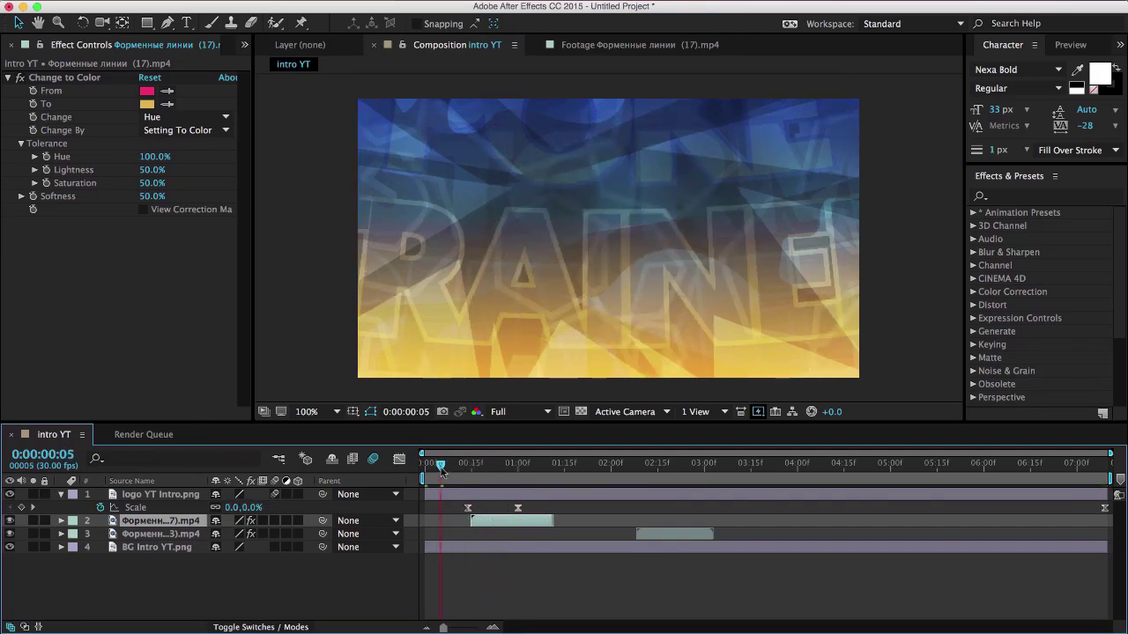
Play back the intro from 0:00:00:05 and scrub through the (13).mp4 clip up to 0:00:02:26.
key("space")
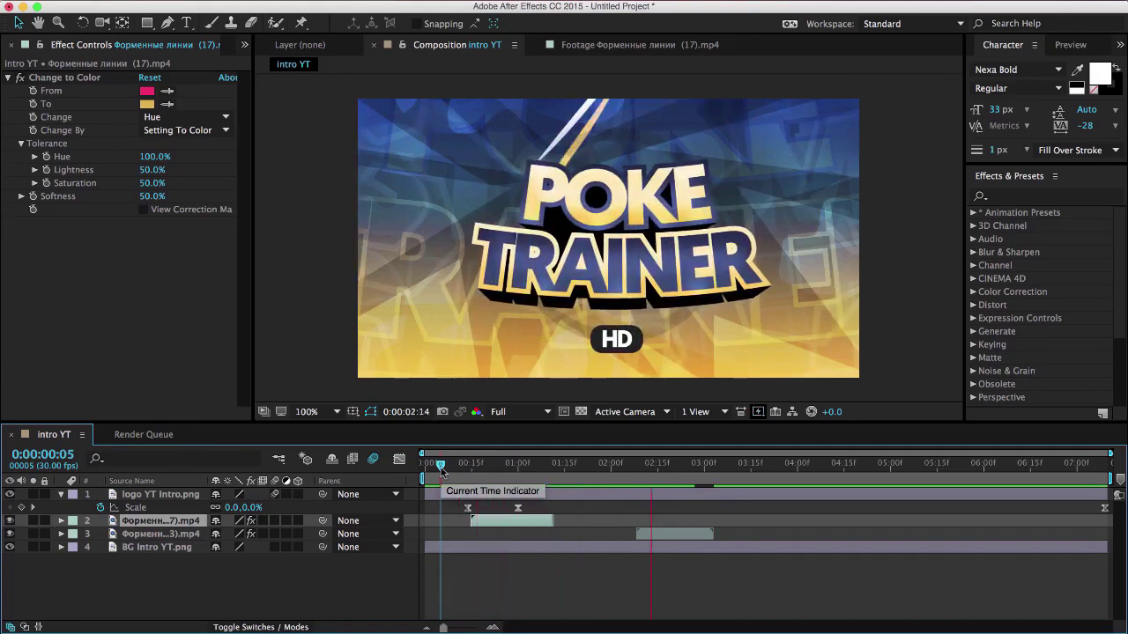
left_click(692, 534)
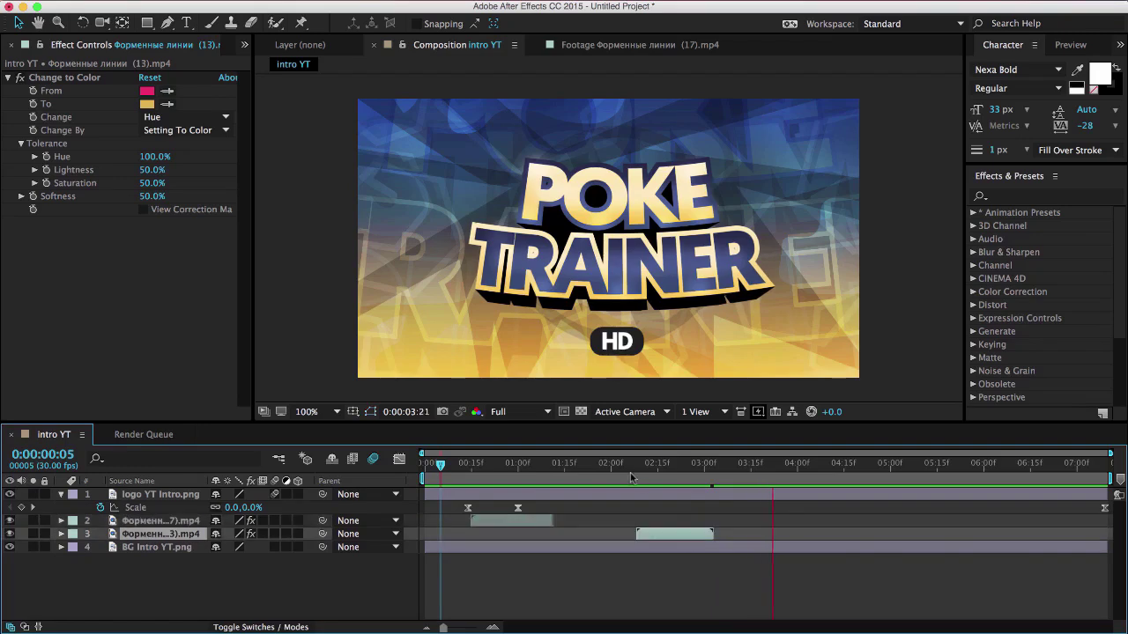
left_click_drag(636, 467, 693, 473)
Start importing footage and browse to the FOGOS folder inside Main editing fxpack.
left_click(48, 627)
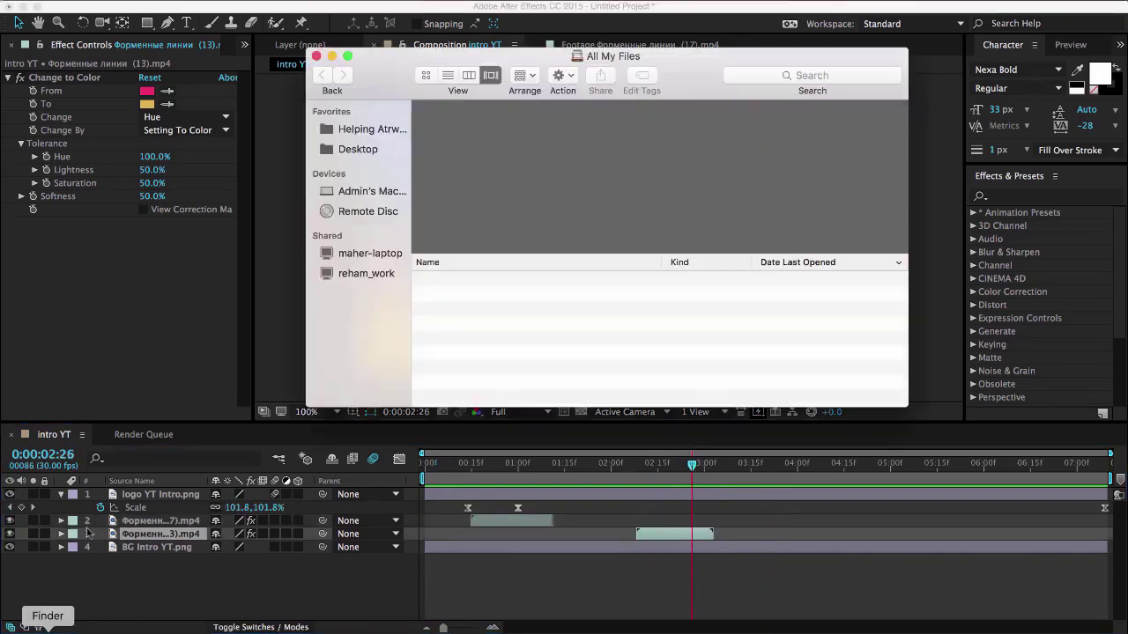
left_click(72, 379)
left_click(244, 46)
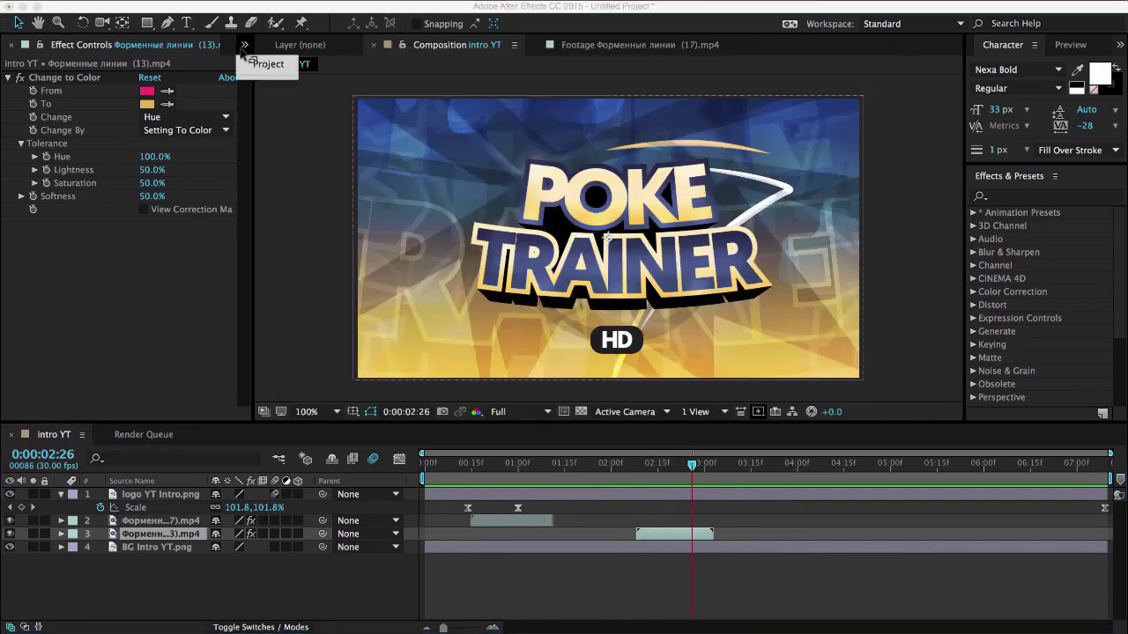
left_click(251, 66)
double_click(98, 326)
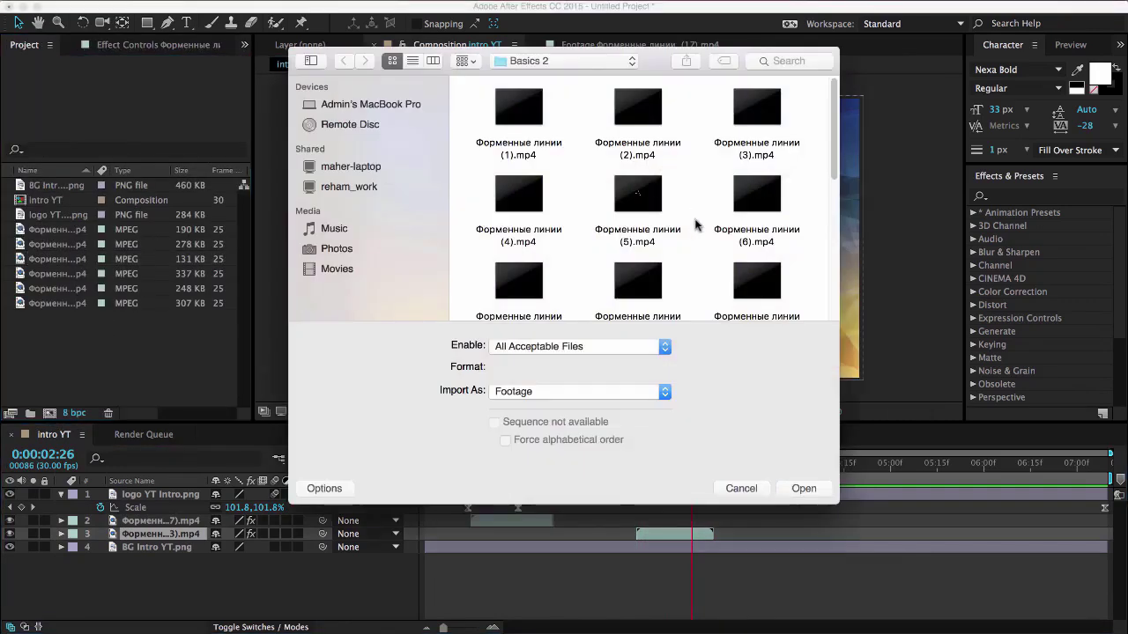
left_click(517, 63)
left_click(519, 79)
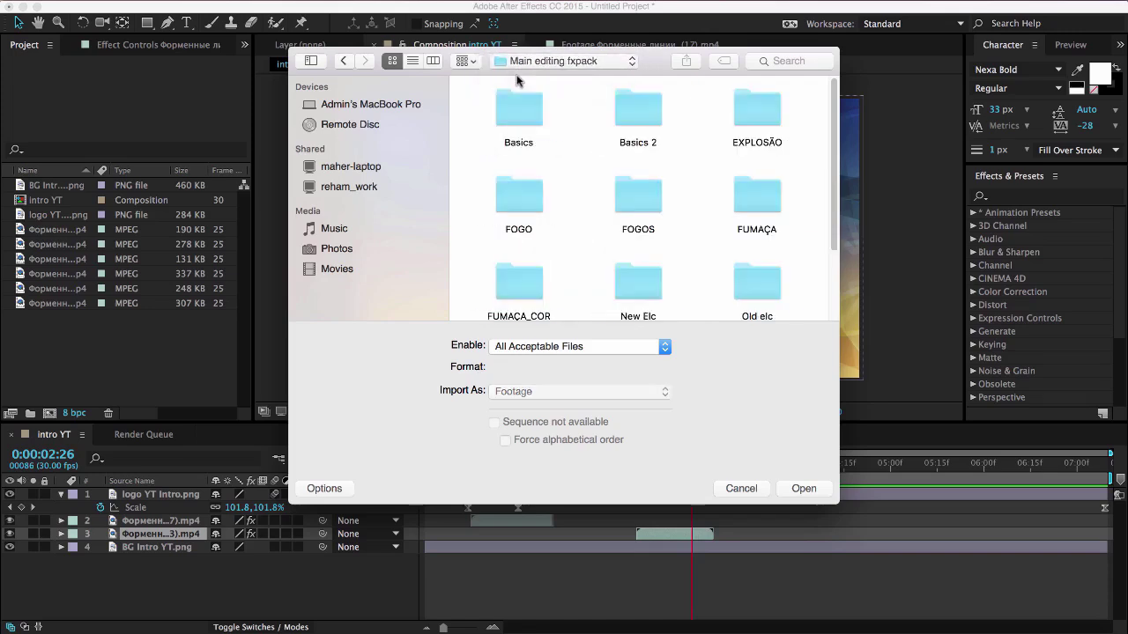
scroll(548, 152, "down", 3)
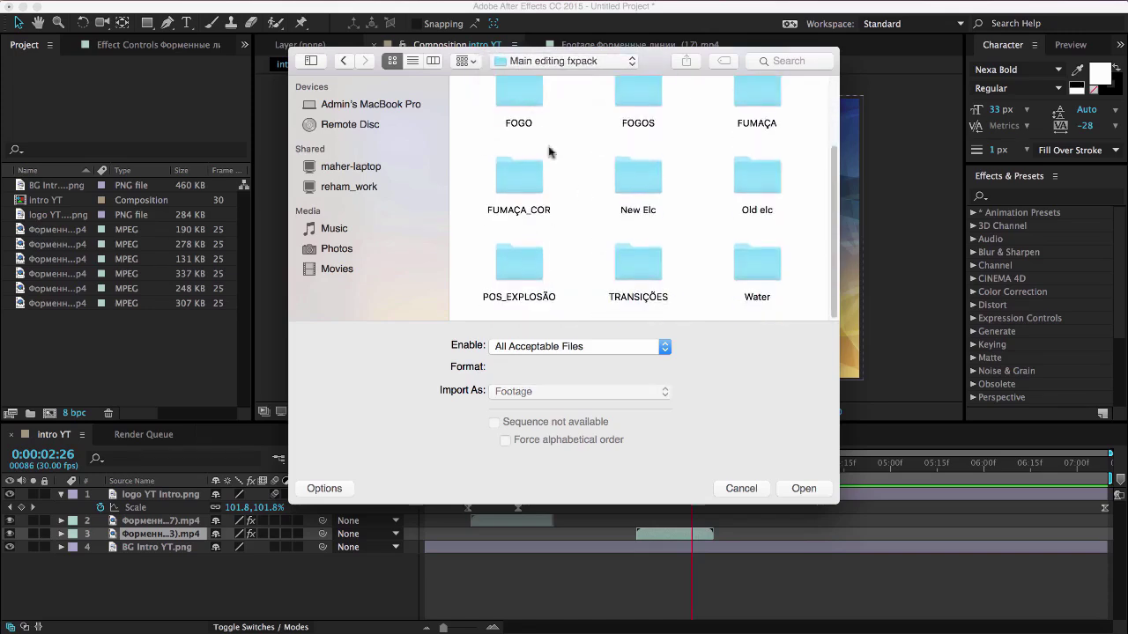
double_click(626, 101)
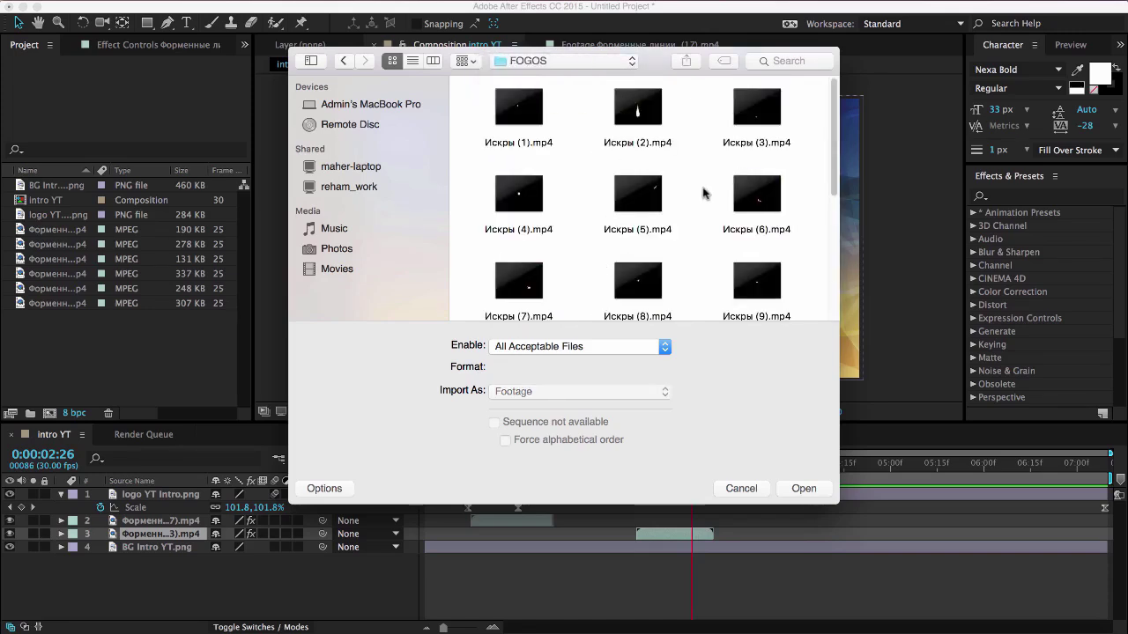
Import Искры (10), (11), (13) and (14).mp4 and add them to the composition directly beneath the logo layer.
scroll(704, 193, "down", 5)
left_click_drag(686, 112, 511, 231)
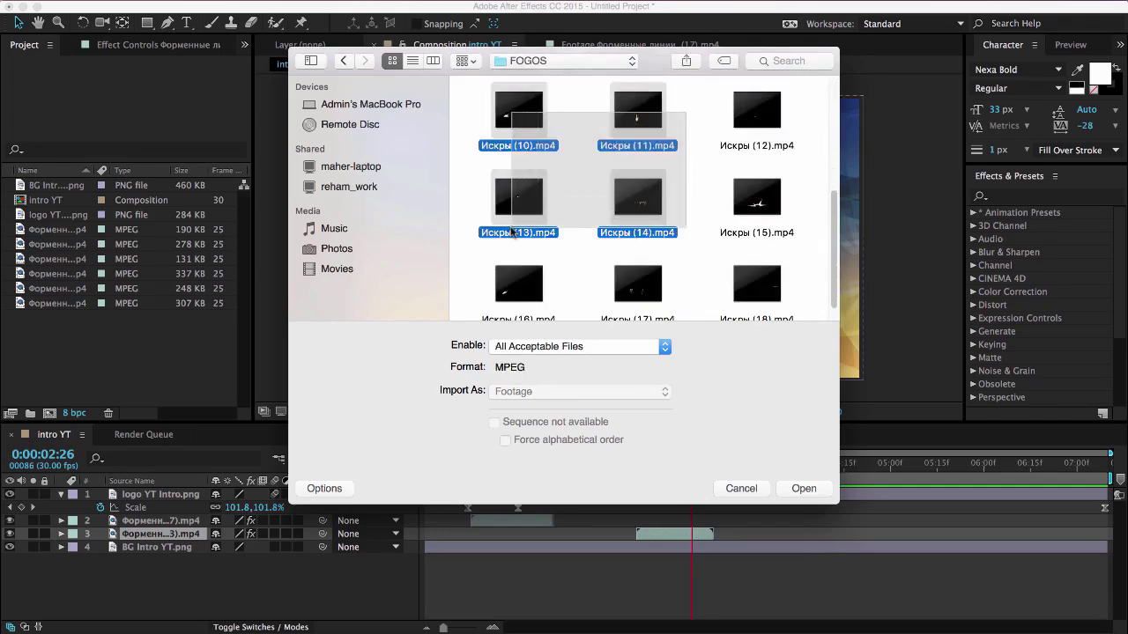
left_click(786, 489)
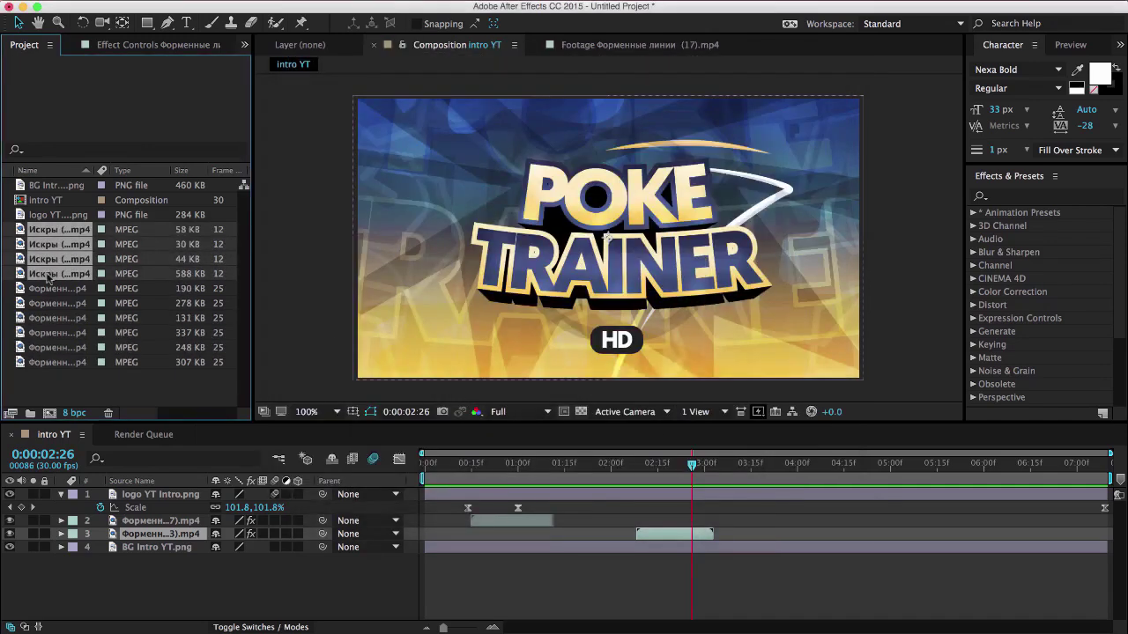
left_click_drag(210, 544, 173, 529)
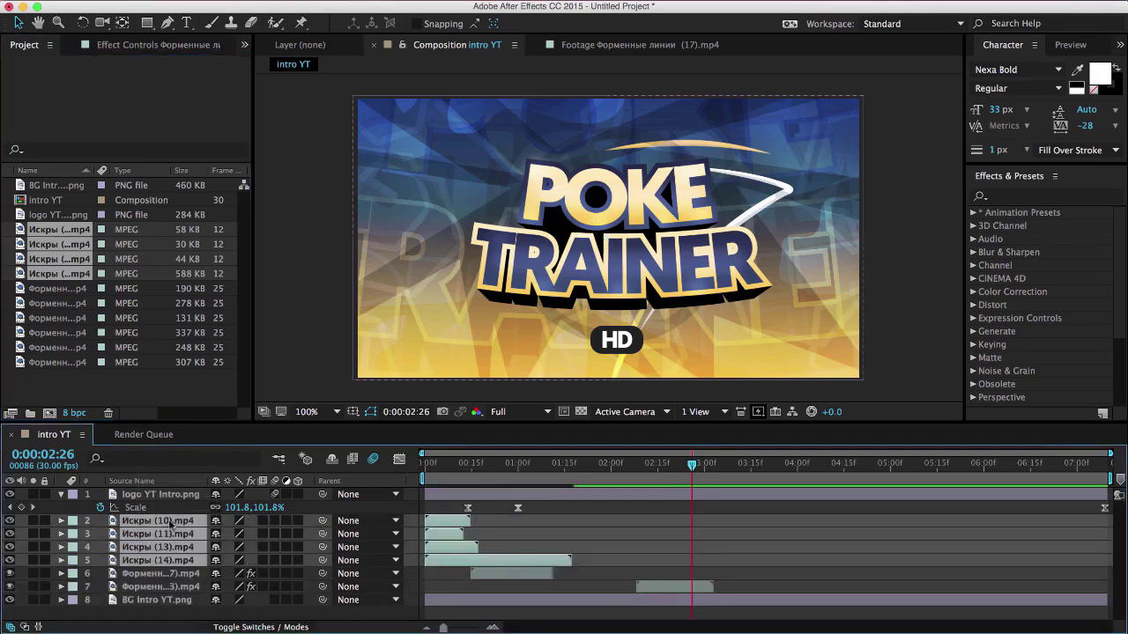
Set the four Искры layers to Screen blending and preview the sparks up to 0:00:00:22.
right_click(168, 526)
mouse_move(303, 238)
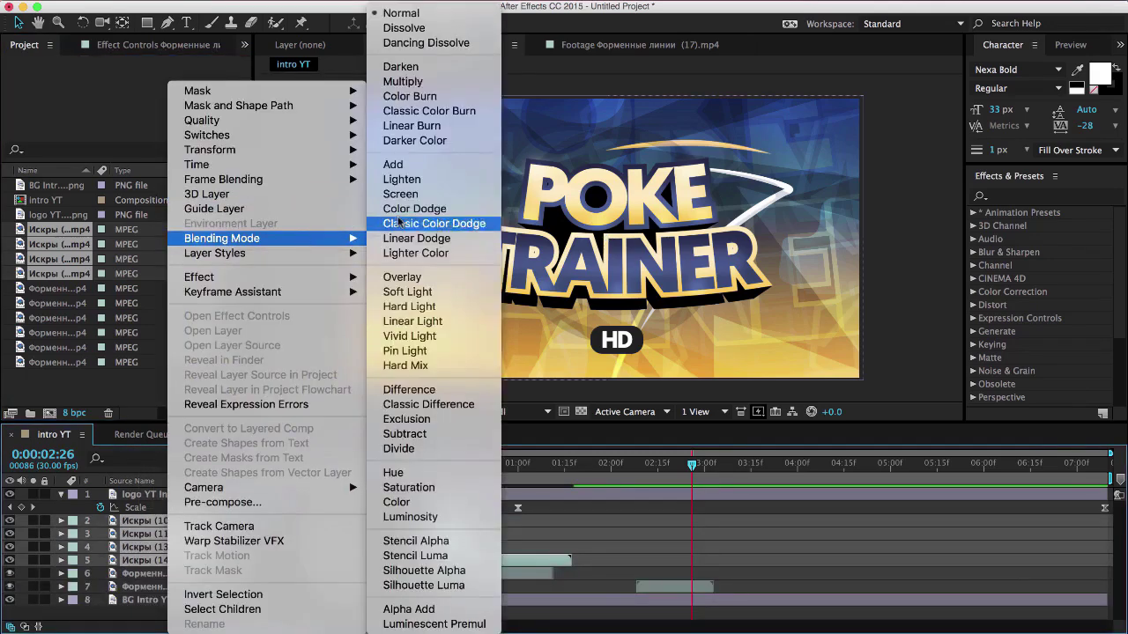
left_click(423, 194)
left_click(453, 471)
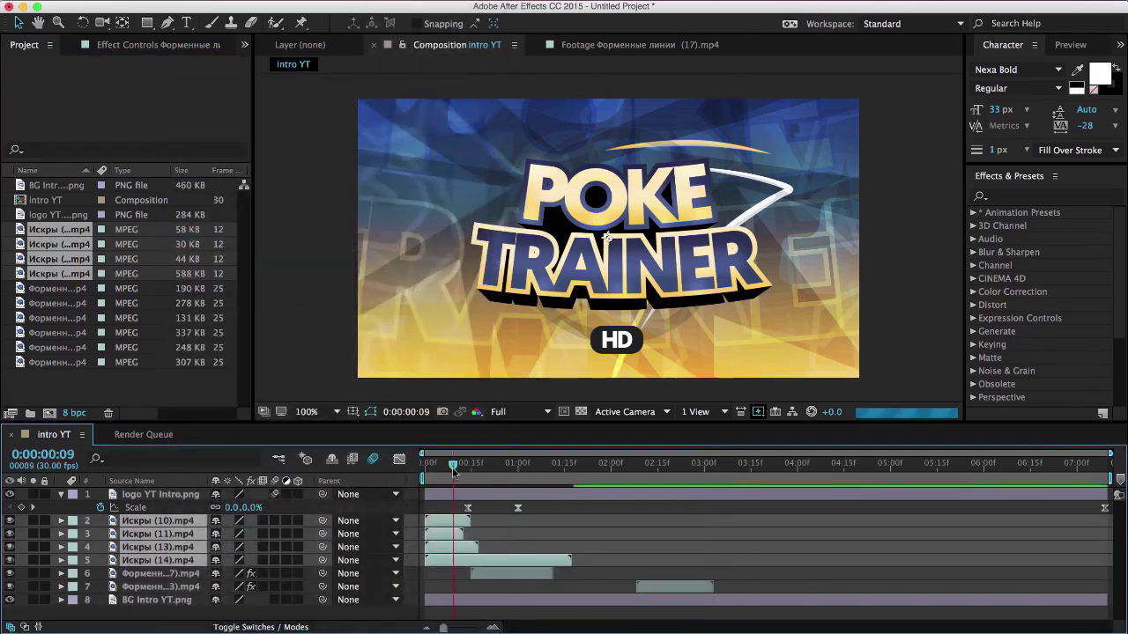
key("space")
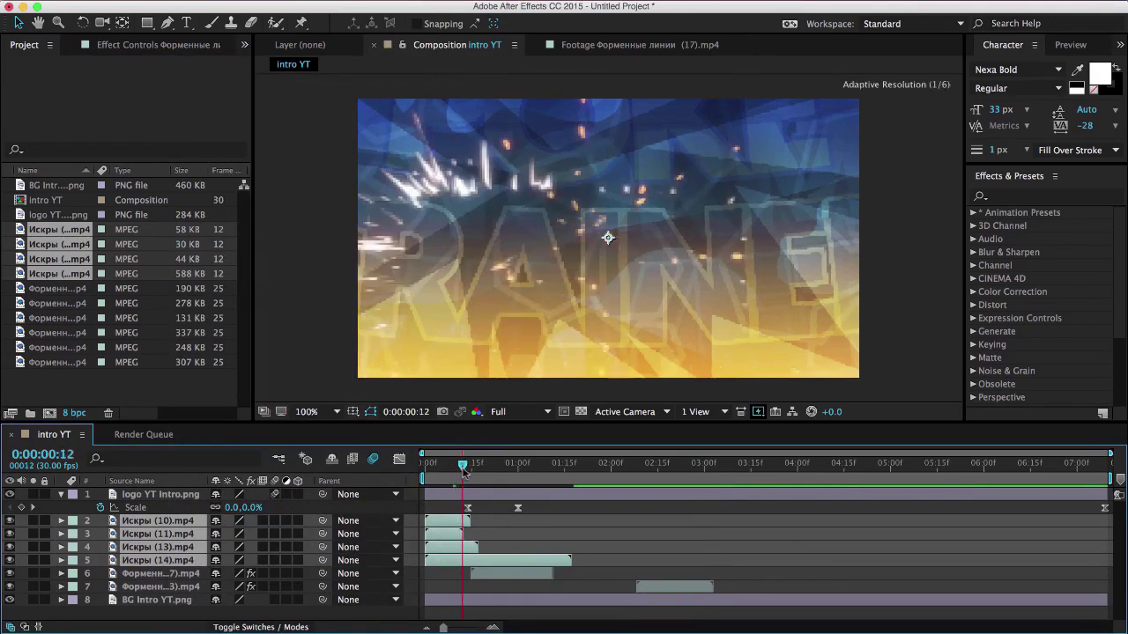
left_click(494, 472)
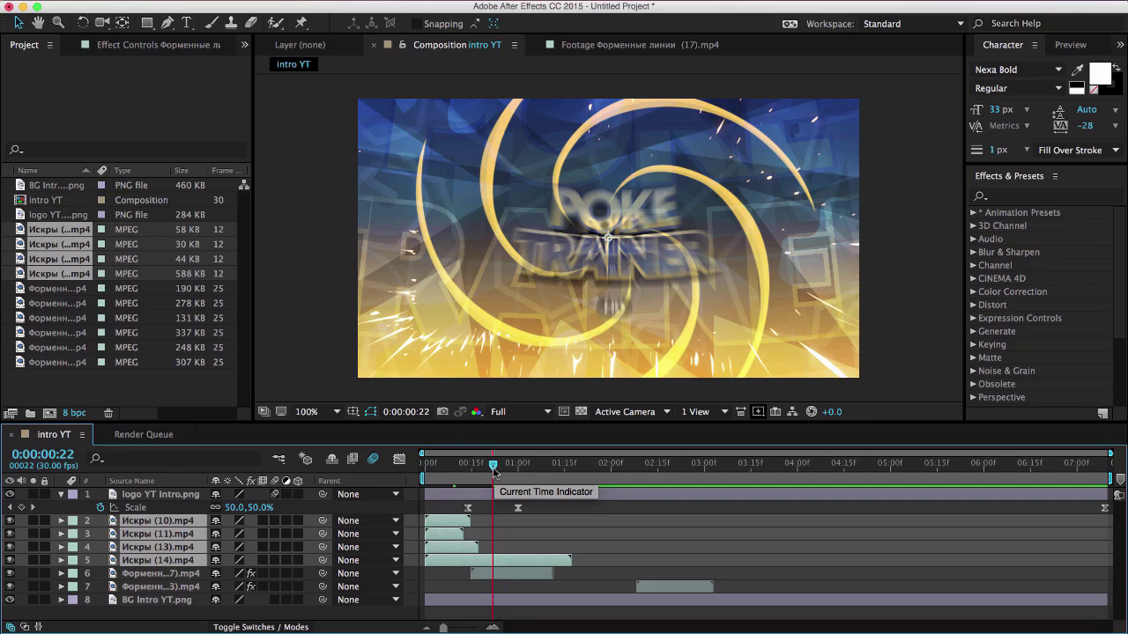
Stagger the Искры layers to start at about 0:00:00:15 for (10), 3:06 for (14), 5:04 for (13) and 5:28 for (11).
left_click(573, 531)
left_click_drag(529, 562, 815, 557)
left_click_drag(451, 548, 894, 548)
left_click_drag(468, 521, 516, 522)
left_click_drag(442, 536, 995, 535)
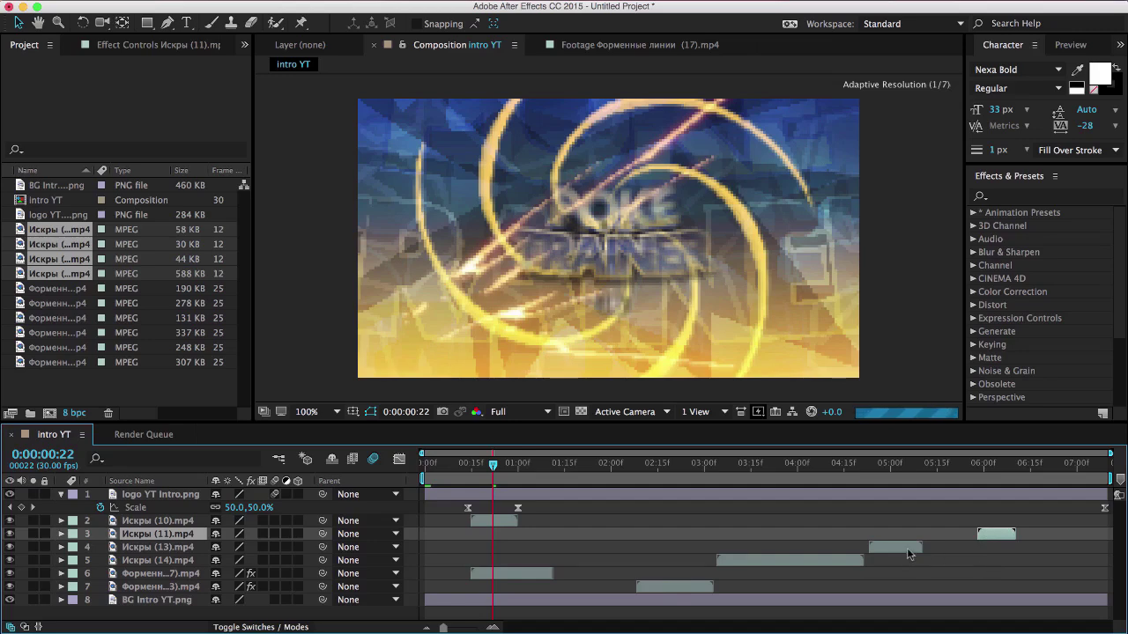
left_click_drag(910, 548, 943, 552)
left_click_drag(817, 562, 822, 565)
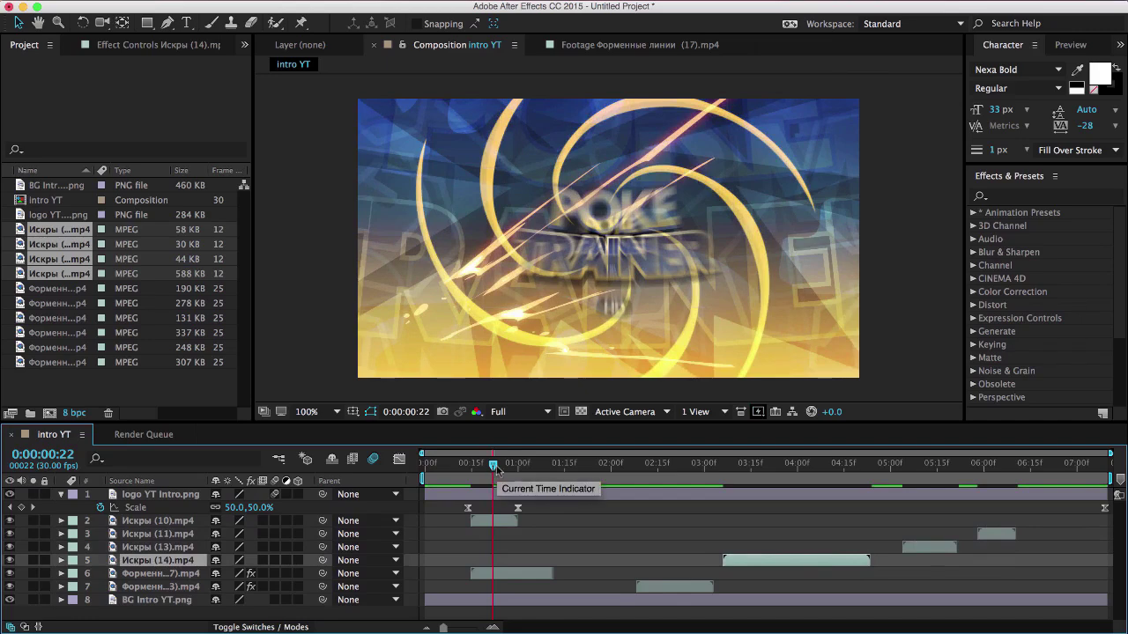
Play back the intro from near its start to check the timing of the spark clips.
left_click_drag(494, 469, 435, 470)
key("space")
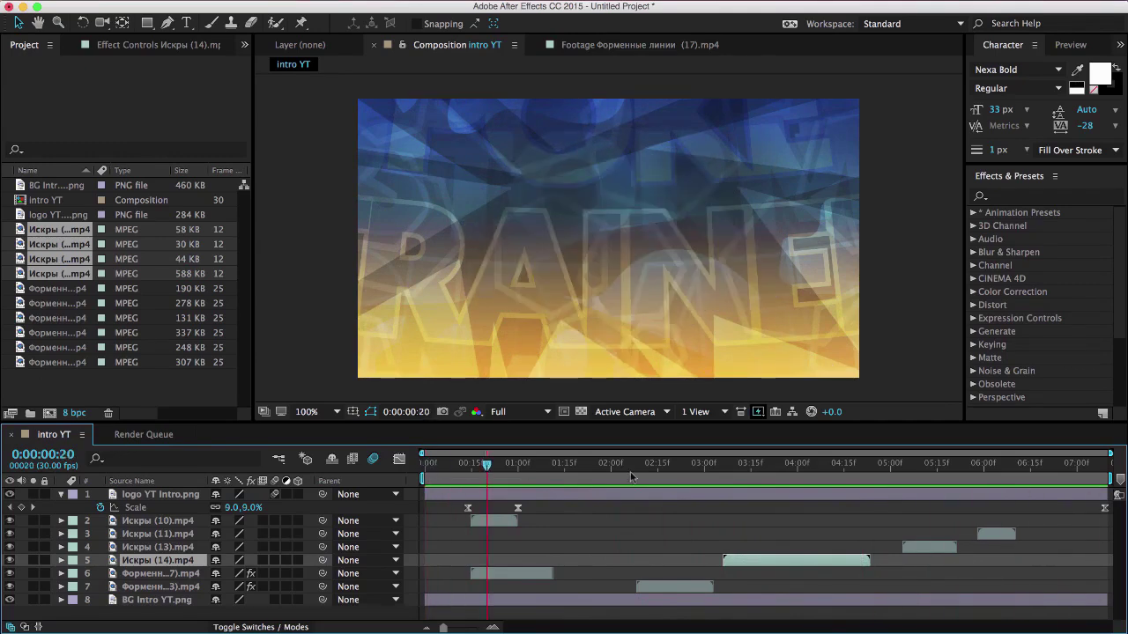
key("space")
key("space")
key("space")
Start another footage import, search for "pack by tony" and go to the parent folder holding the pack's parts.
left_click(141, 390)
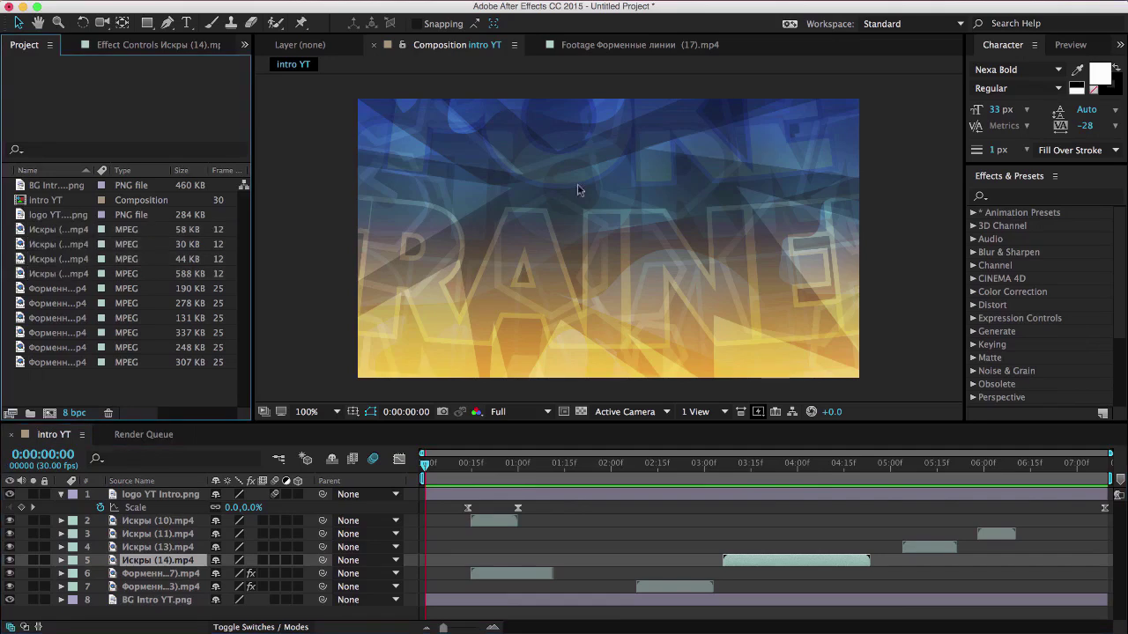
key("super+i")
left_click(788, 60)
type("pac")
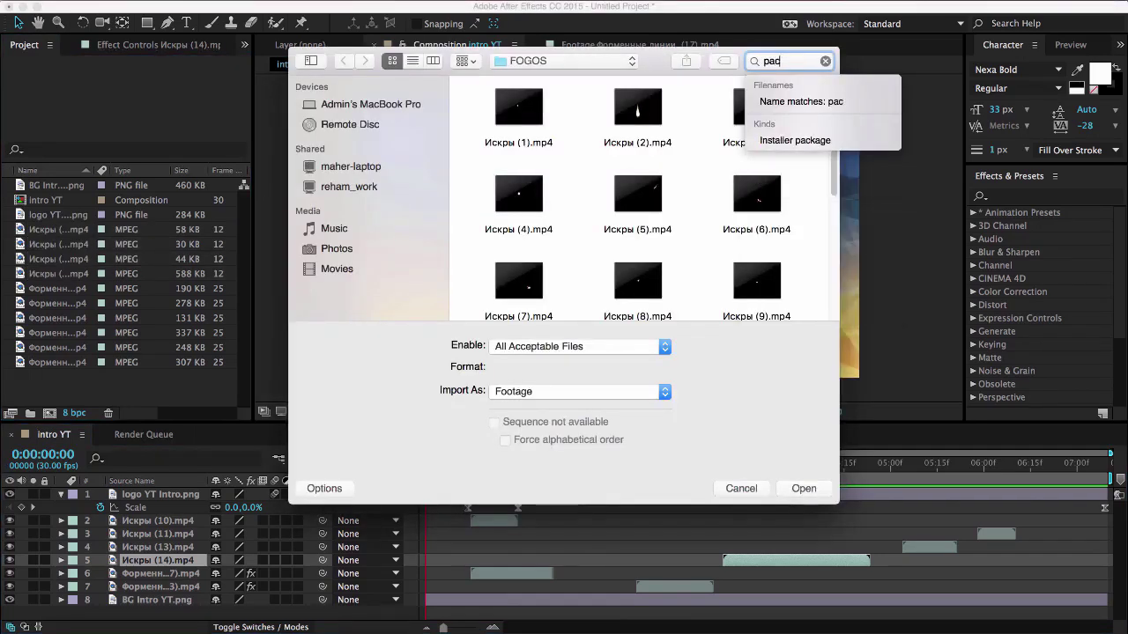
type("k by tony")
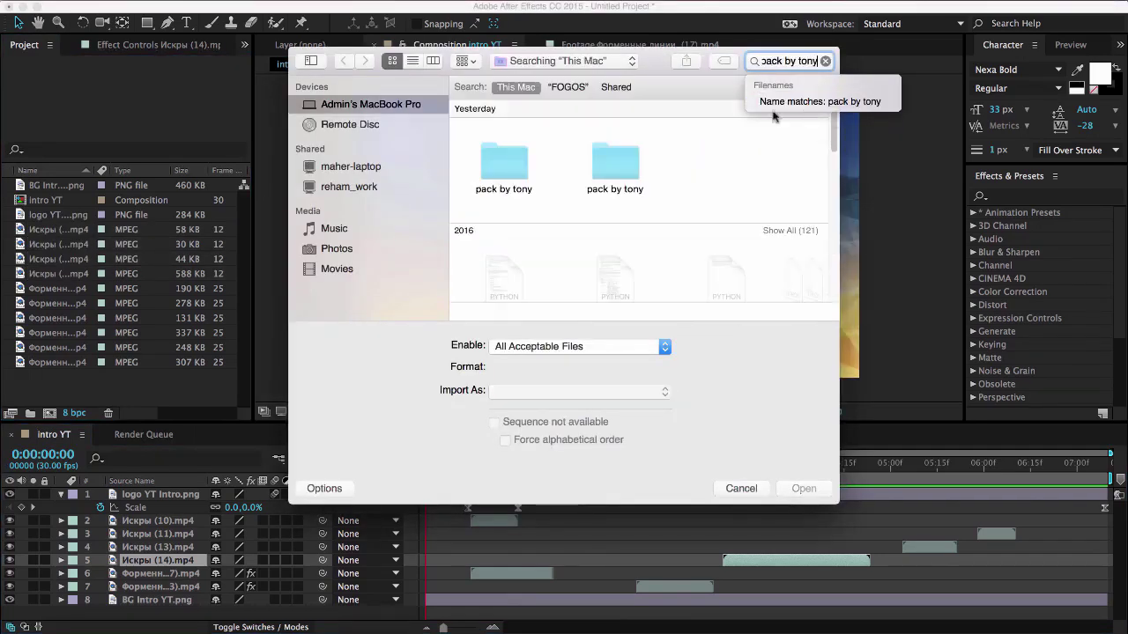
double_click(606, 159)
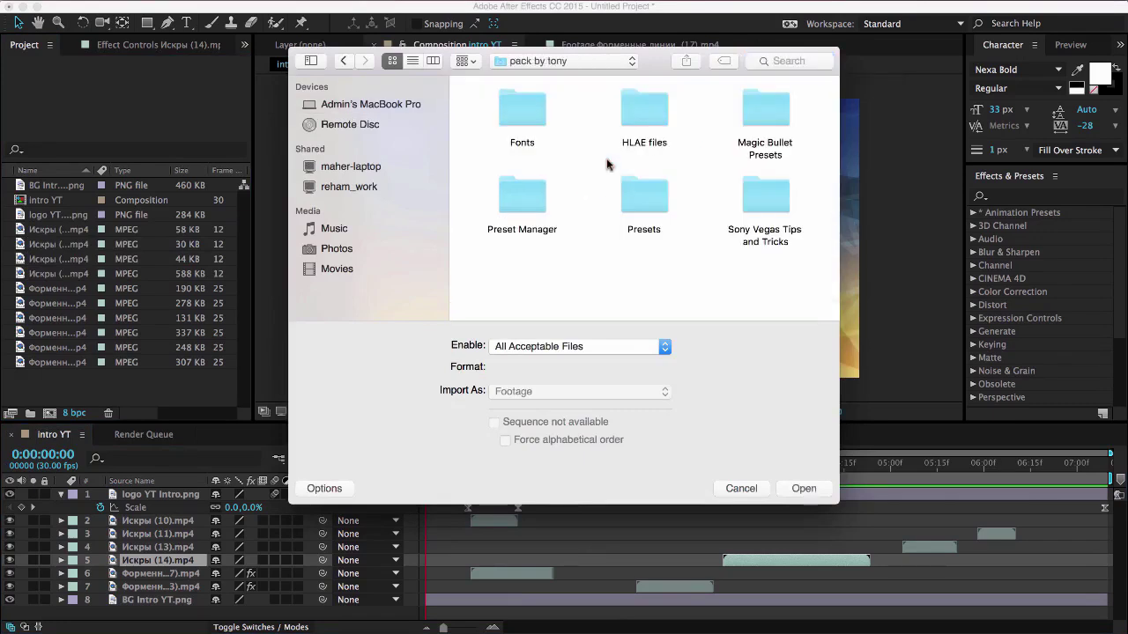
left_click(610, 60)
left_click(600, 79)
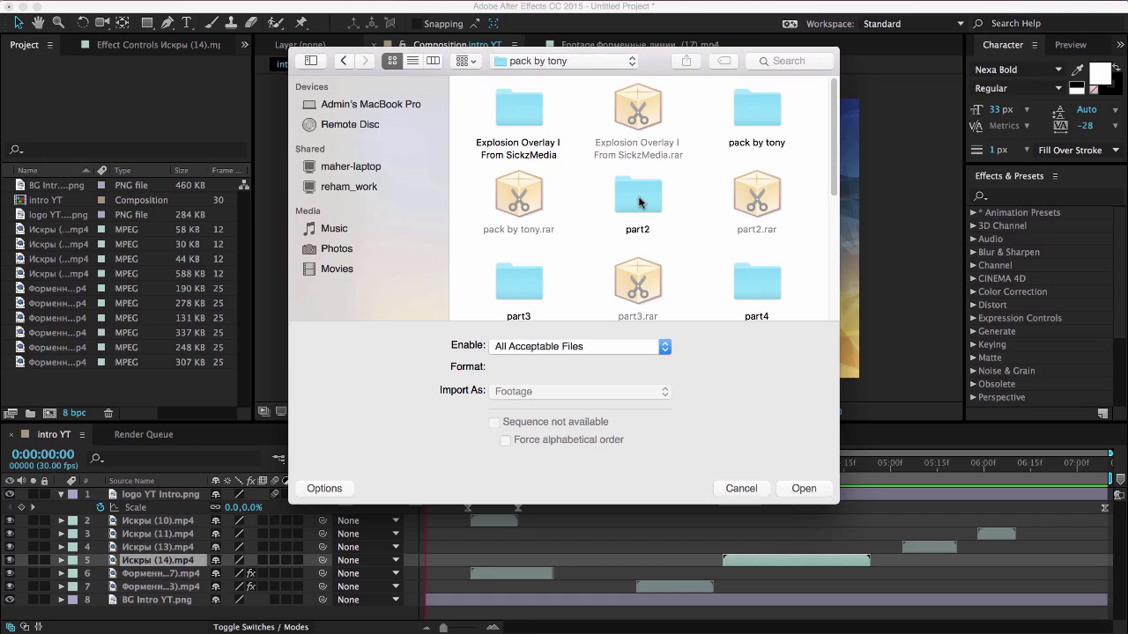
Import 7.mp4 from the partlast folder.
scroll(640, 202, "down", 8)
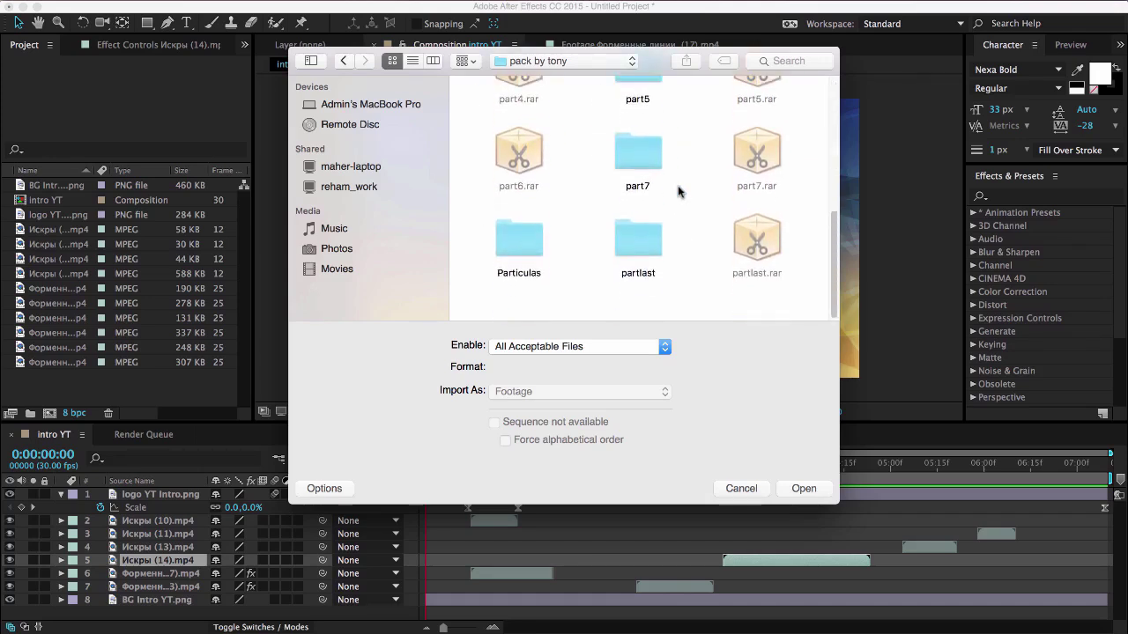
double_click(649, 274)
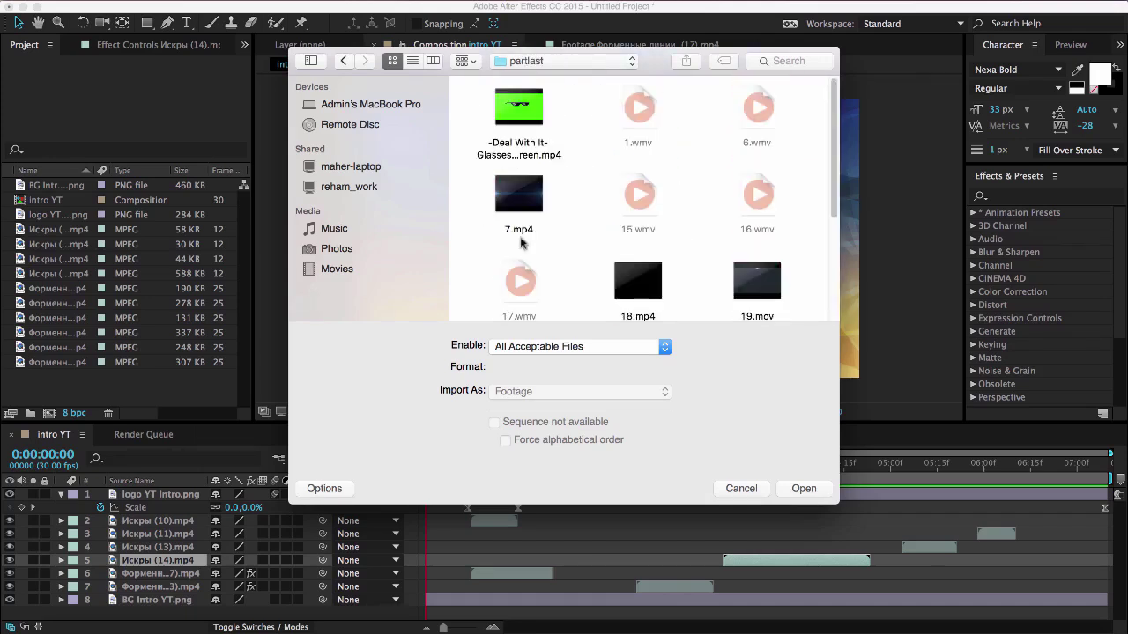
scroll(519, 245, "down", 5)
scroll(520, 244, "up", 5)
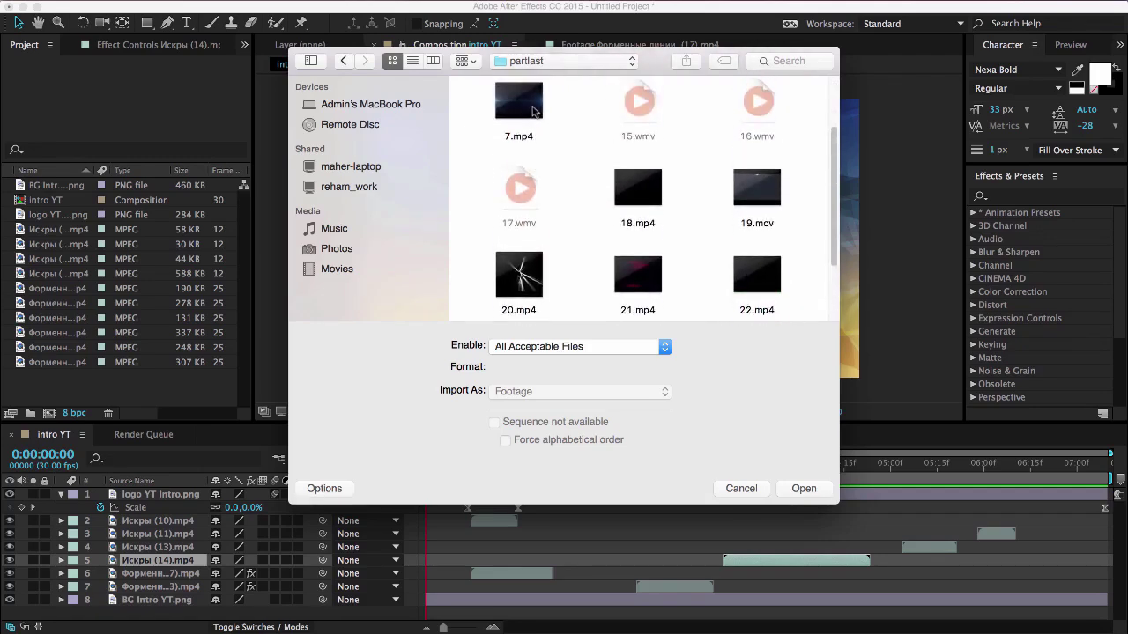
double_click(517, 103)
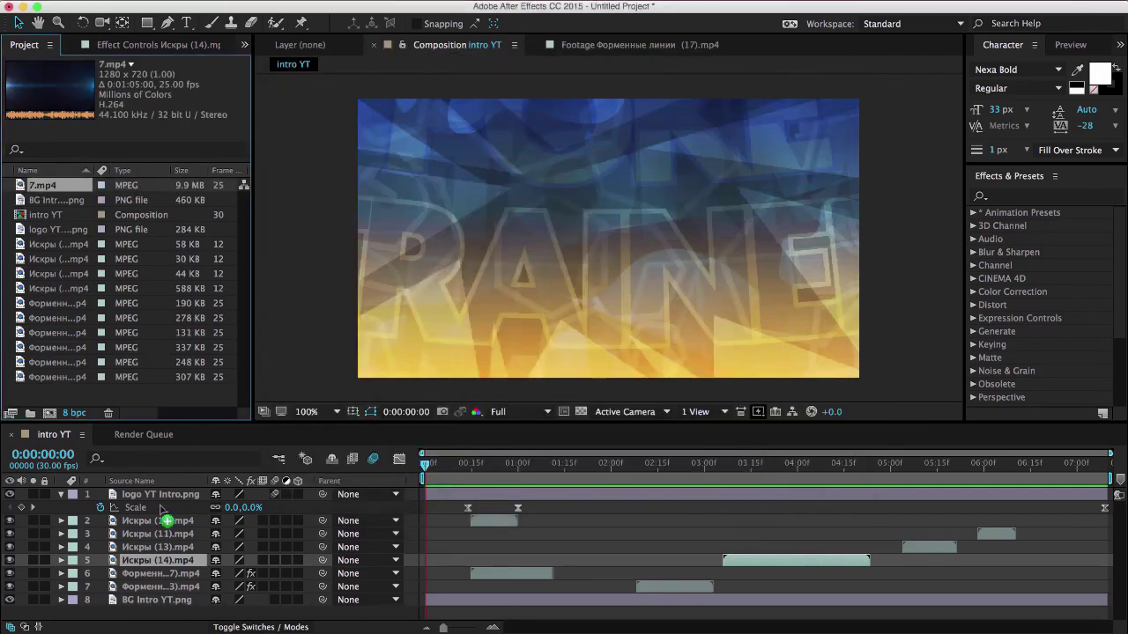
Add 7.mp4 to the composition above the logo layer and set its blending mode to Screen.
left_click_drag(166, 521, 165, 497)
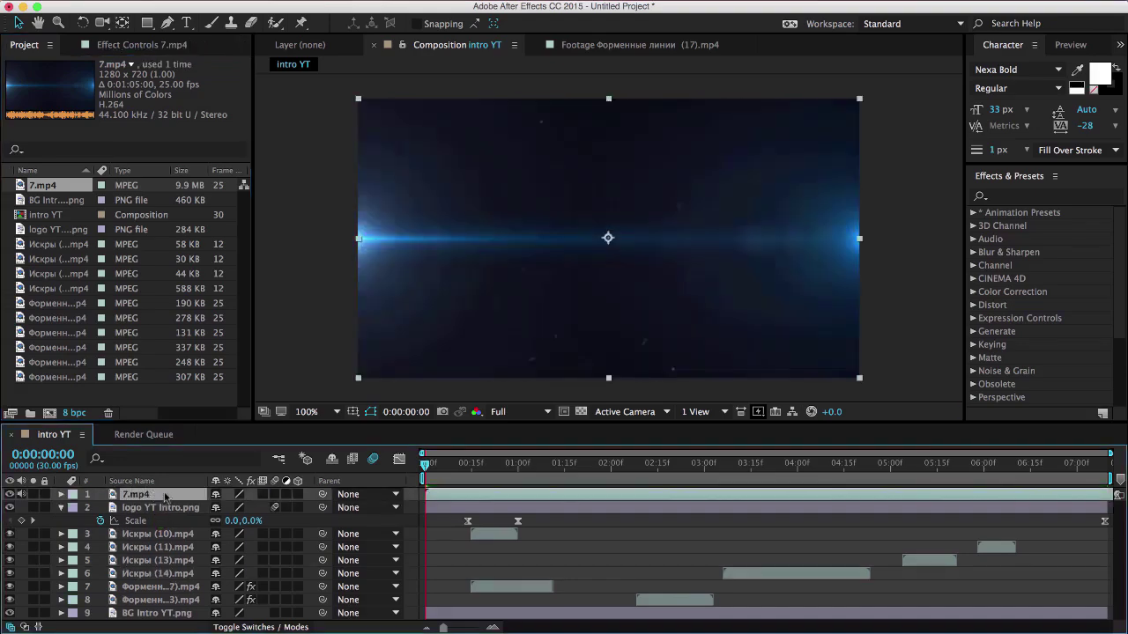
right_click(165, 497)
mouse_move(293, 245)
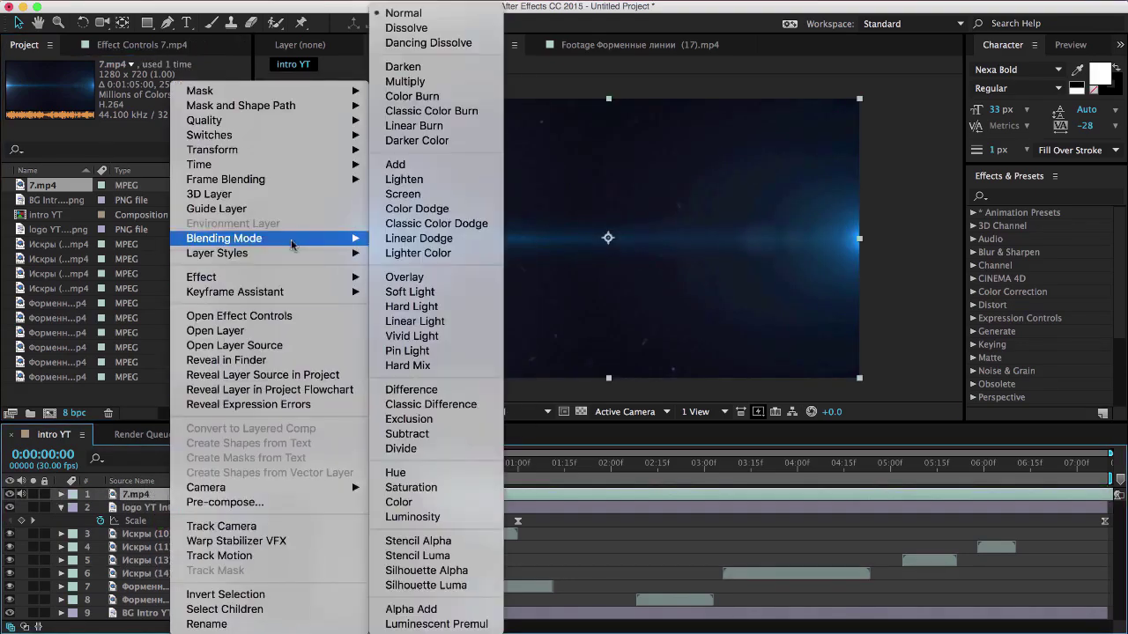
left_click(431, 195)
Apply Change to Color to 7.mp4 at 0:00:02:07, with From and To set to the logo's pale gold and Hue tolerance 100%.
left_click_drag(431, 465, 634, 464)
left_click(337, 1)
mouse_move(403, 140)
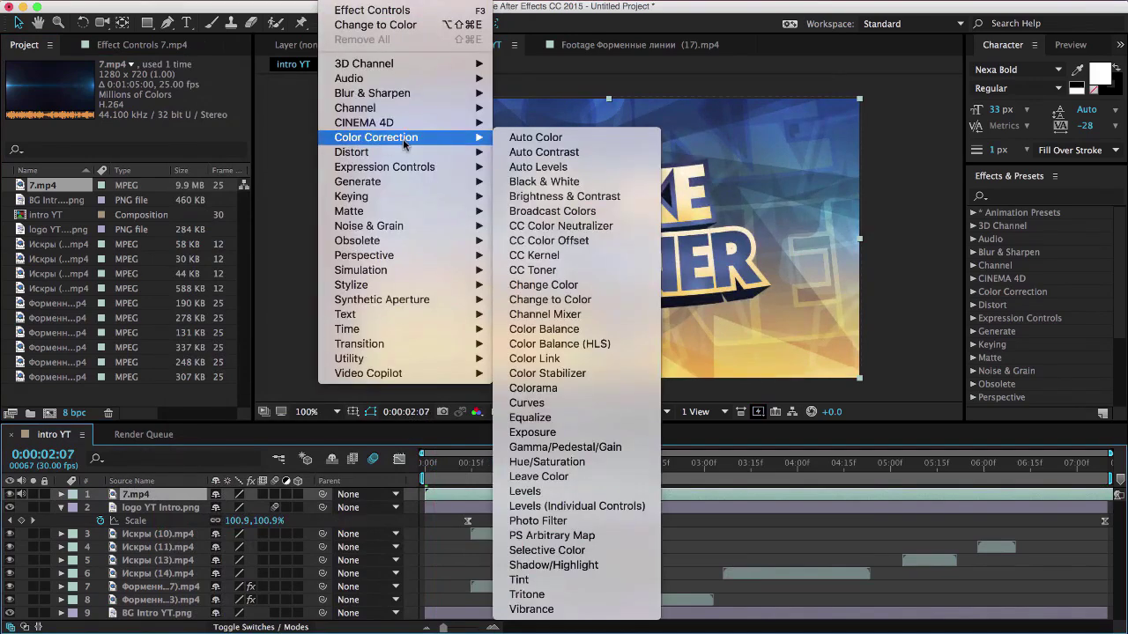
left_click(615, 305)
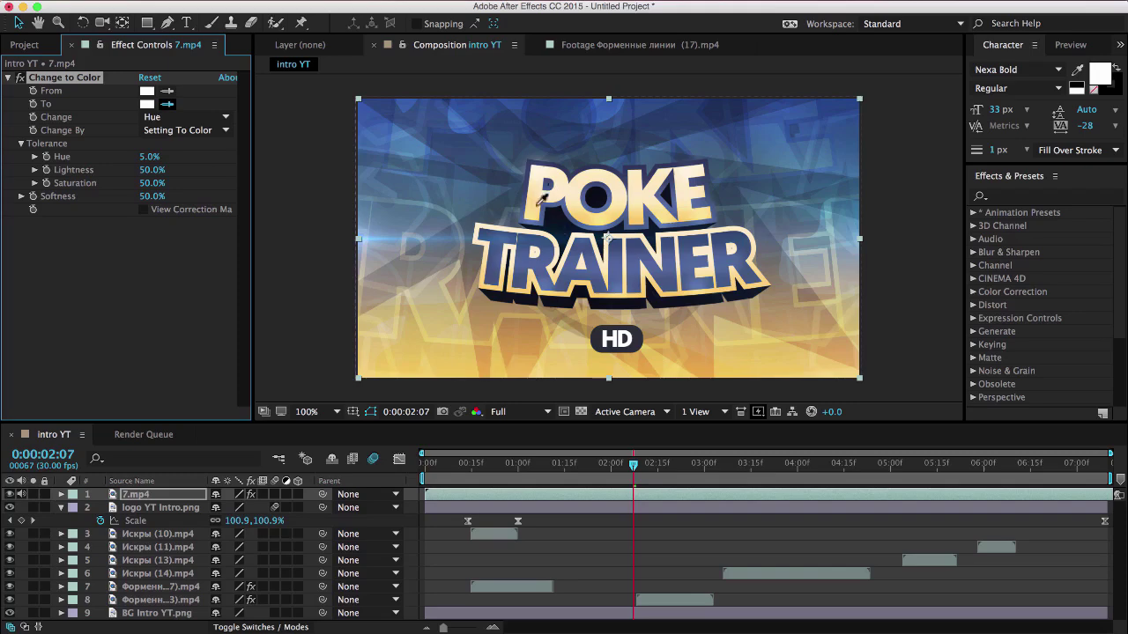
left_click(531, 212)
left_click(147, 106)
left_click_drag(148, 157, 579, 160)
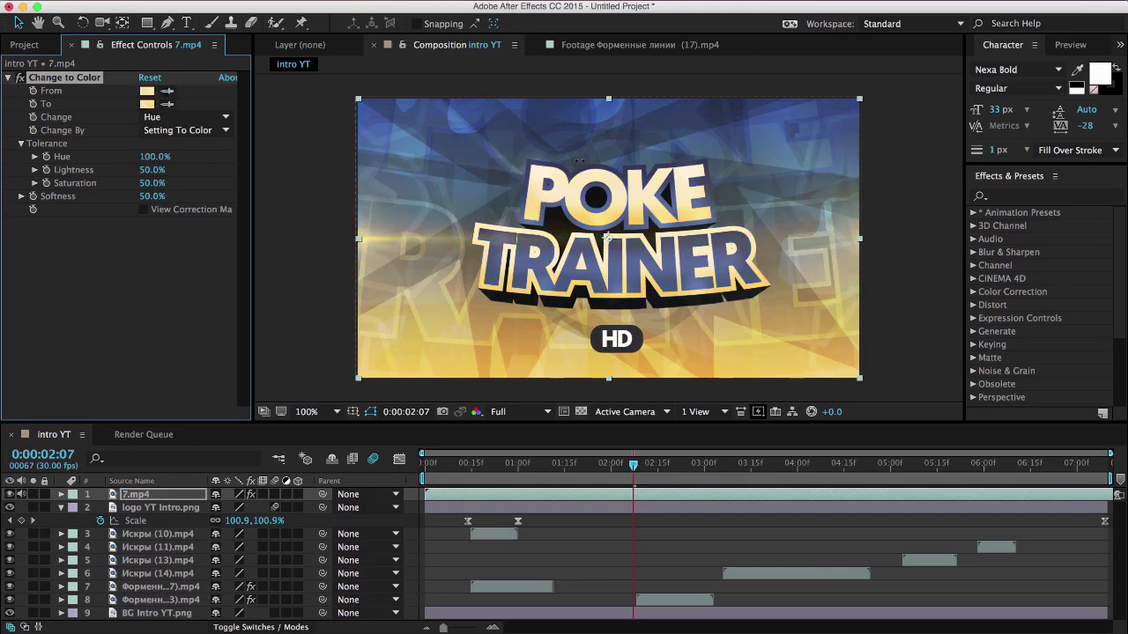
Scrub through the intro up to 0:00:06:22 to review the recoloured 7.mp4 flare with the other effects.
left_click_drag(484, 463, 741, 480)
left_click_drag(835, 502, 1008, 507)
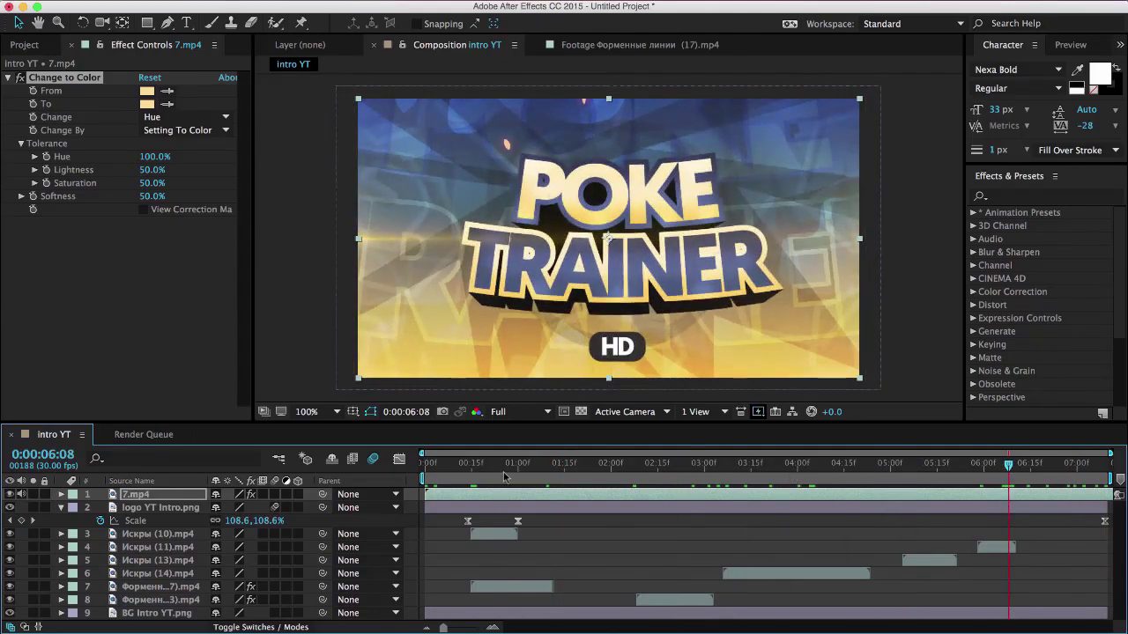
left_click_drag(507, 476, 1054, 519)
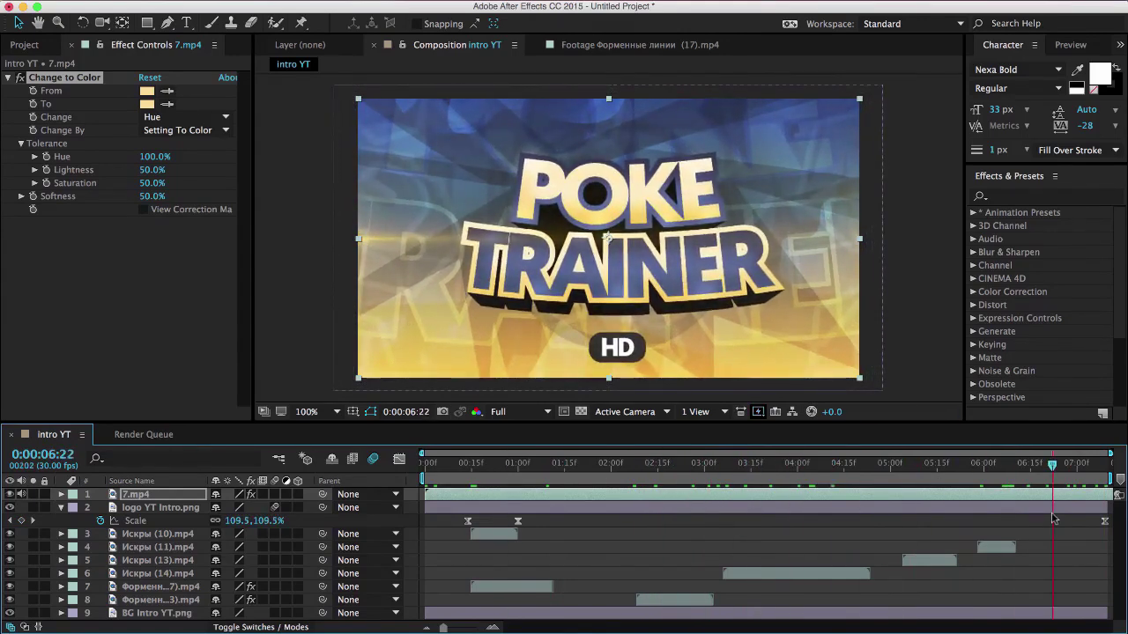
Collapse the logo layer's properties and bring up the project's footage list with the playhead at the first frame.
left_click(94, 520)
left_click(62, 509)
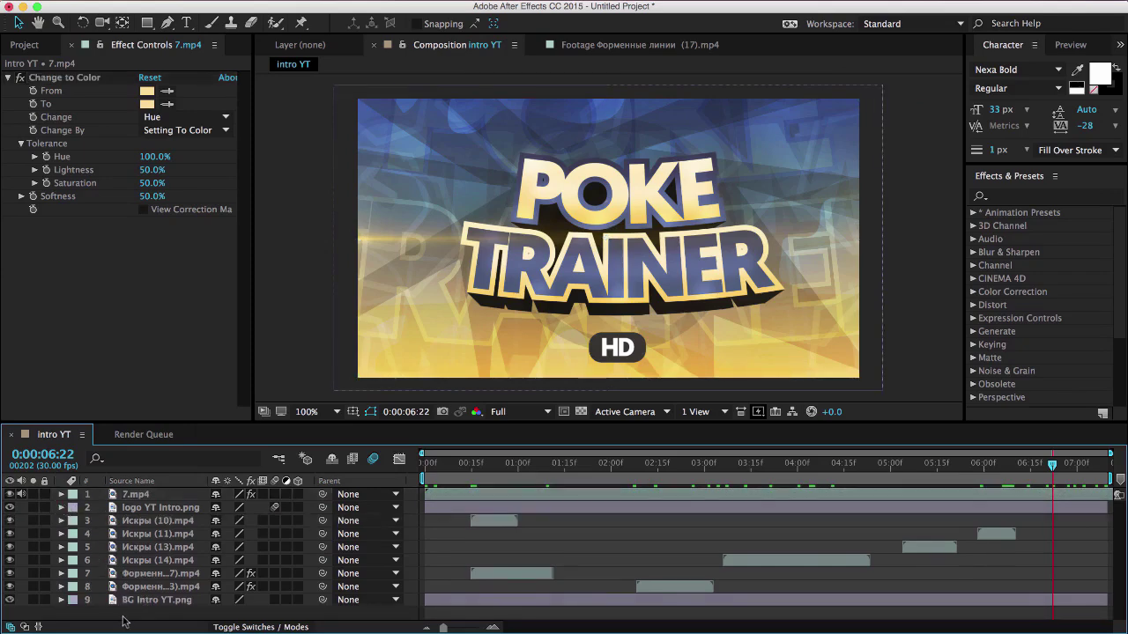
mouse_move(431, 463)
left_mouse_down()
mouse_move(843, 473)
mouse_move(416, 474)
left_mouse_up()
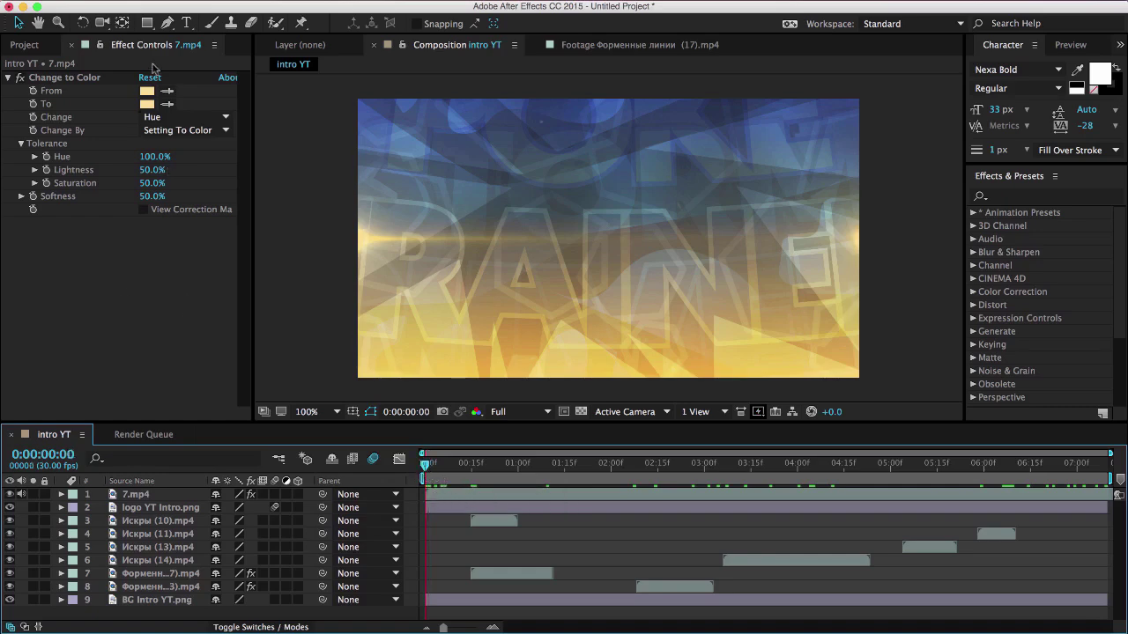
left_click(28, 45)
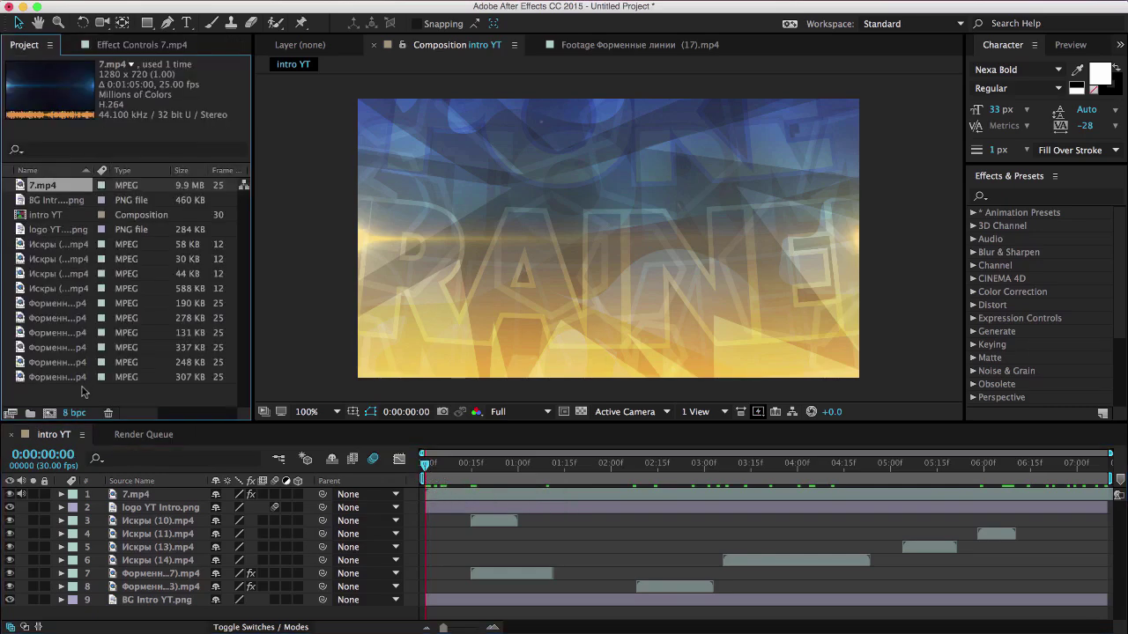
Render the intro YT composition through the Render Queue as a QuickTime movie named Intri Tutorial on the Desktop.
left_click(82, 388)
left_click(62, 434)
left_click(240, 1)
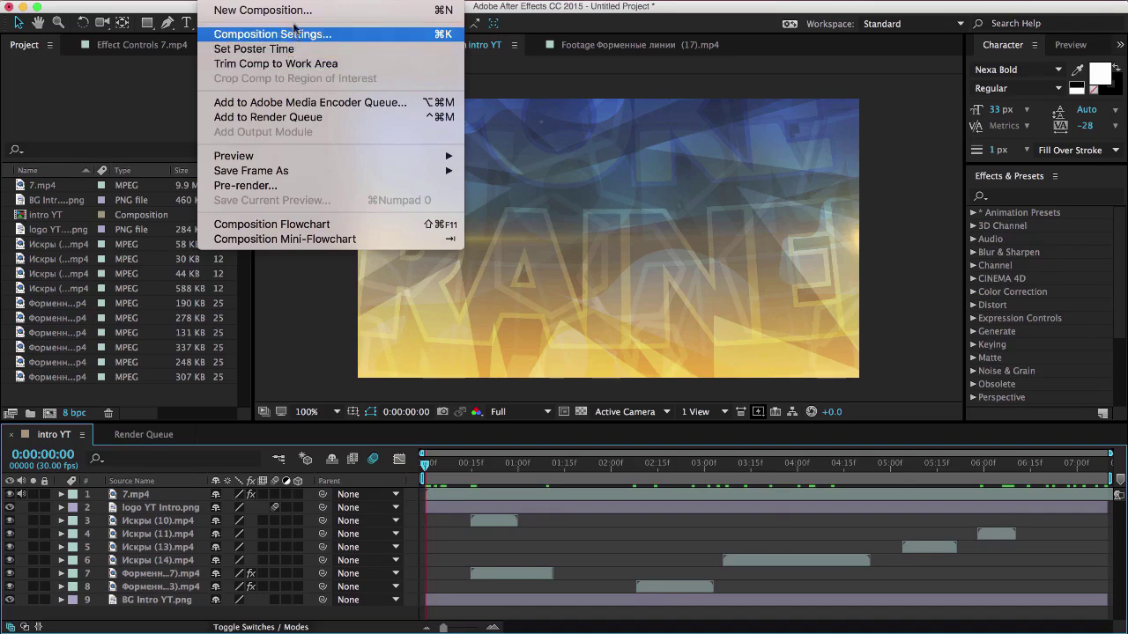
left_click(284, 117)
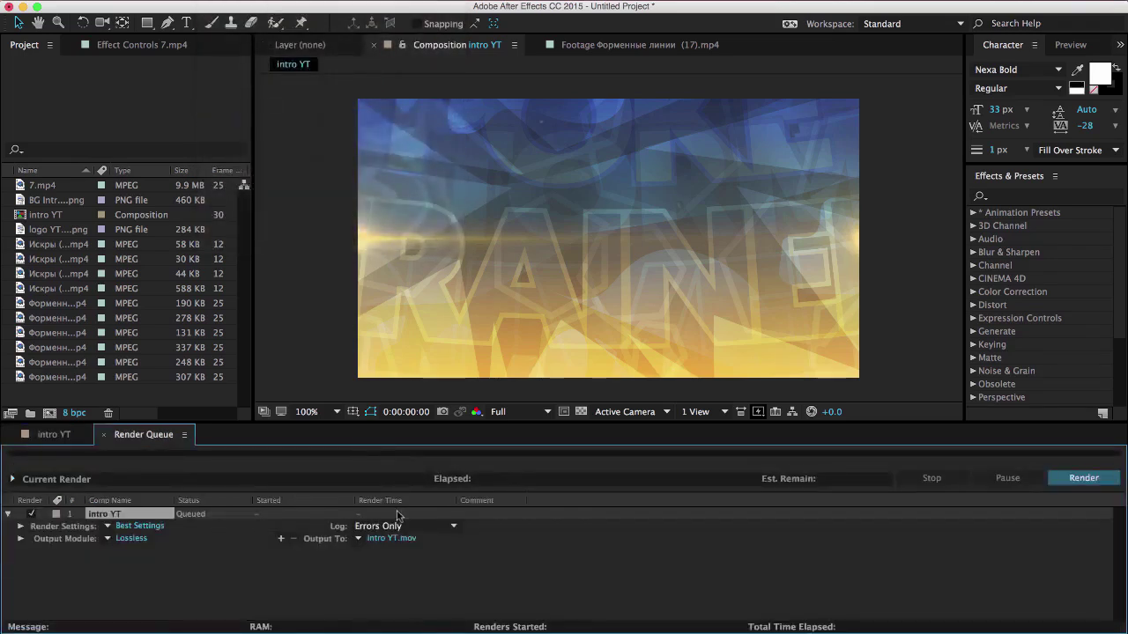
left_click(389, 541)
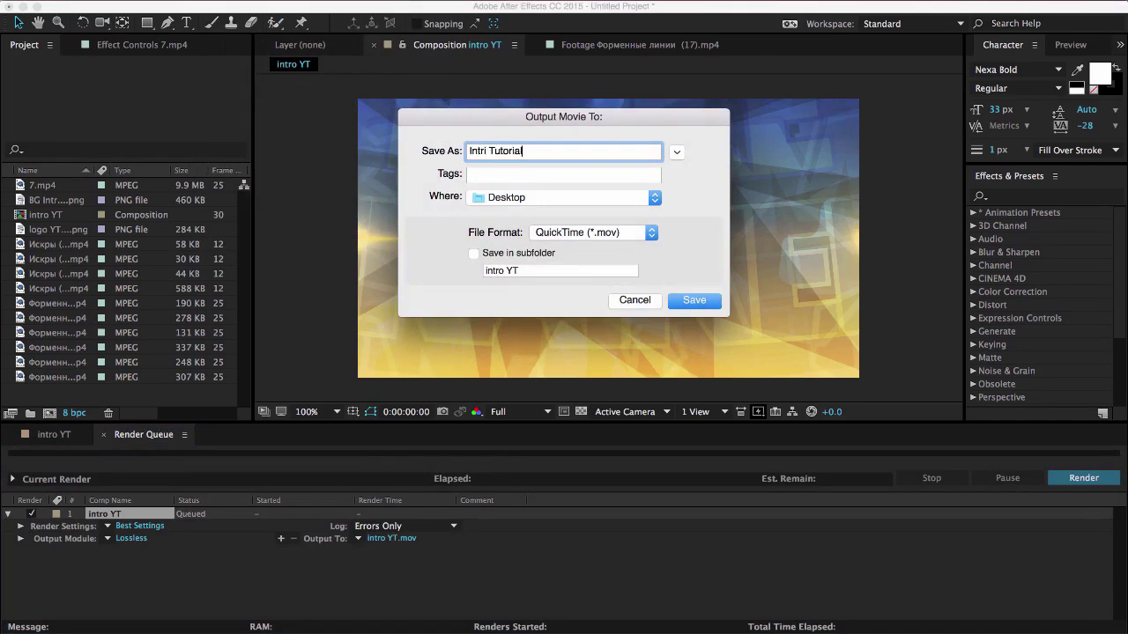
type("Intri Tutorial")
key("Return")
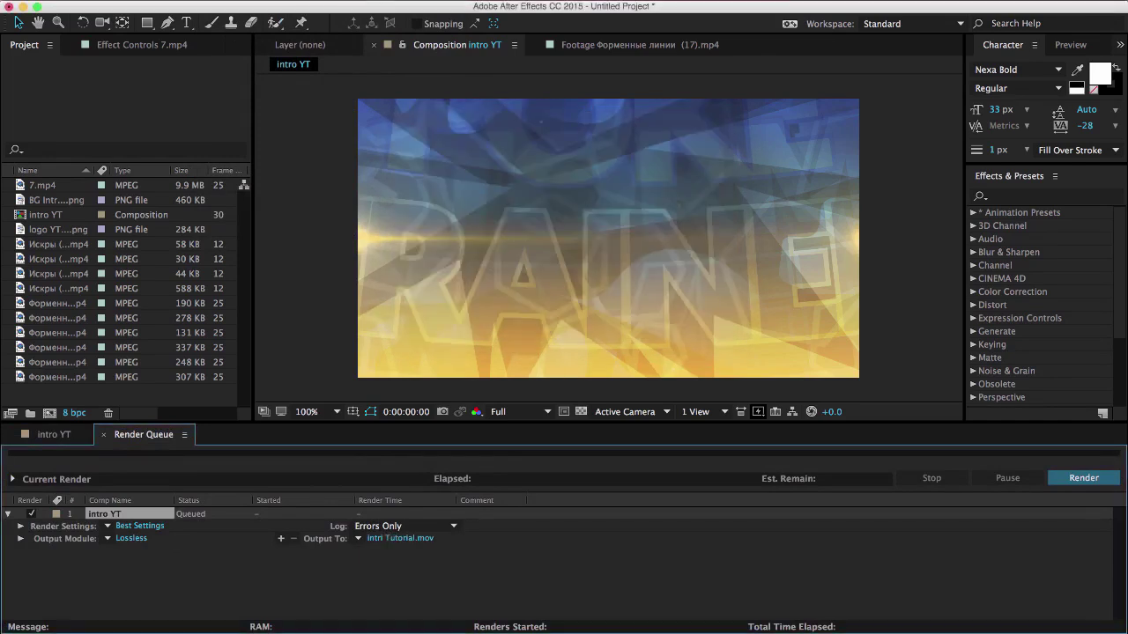
left_click(1091, 477)
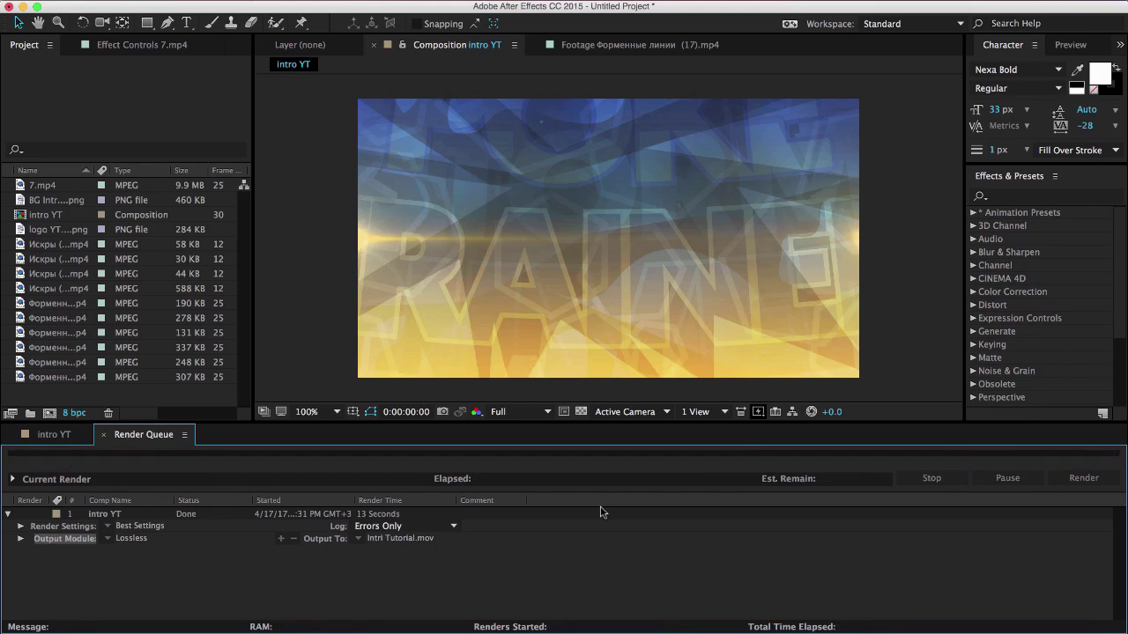
left_click(113, 45)
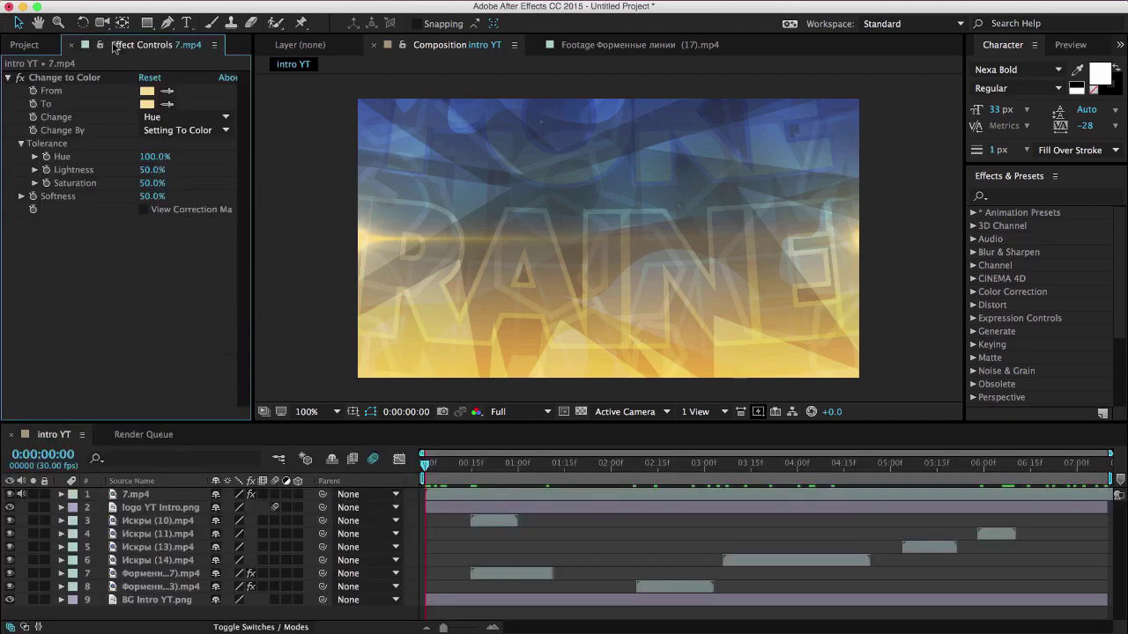
left_click(53, 49)
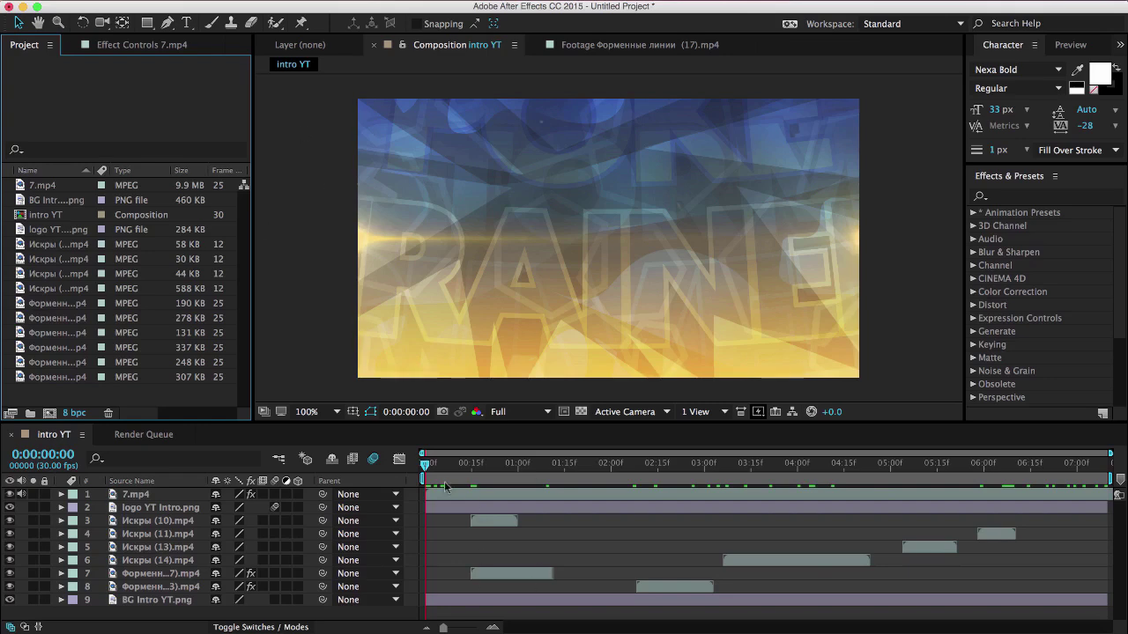
mouse_move(439, 465)
left_mouse_down()
mouse_move(461, 465)
mouse_move(424, 466)
left_mouse_up()
left_click_drag(881, 465, 424, 465)
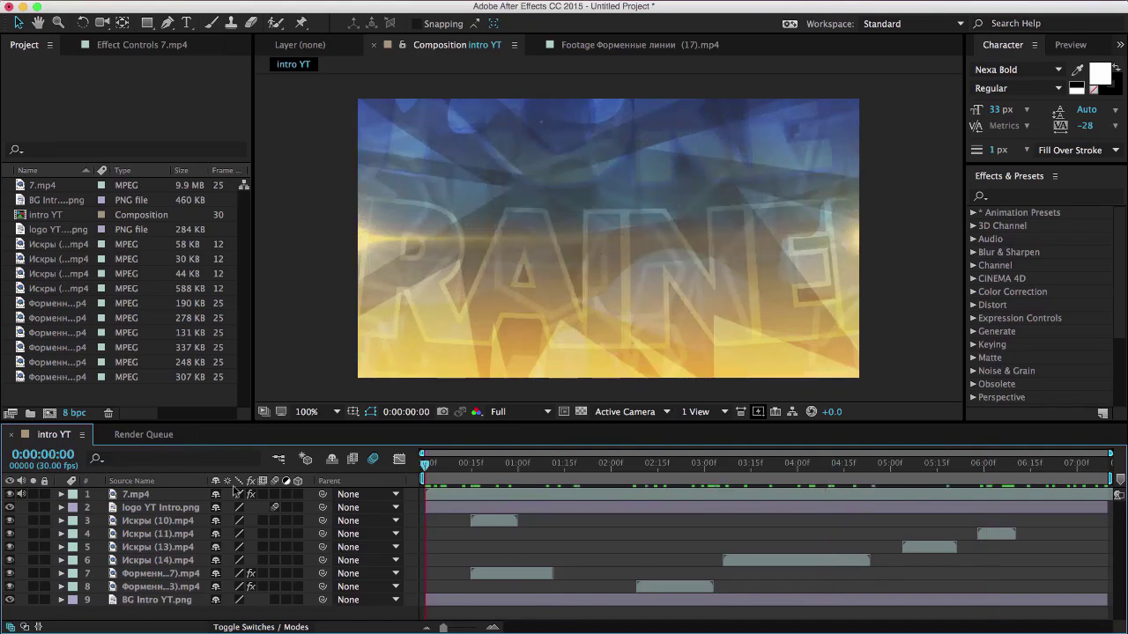
Switch to Finder, open Intri Tutorial.mov in QuickTime Player and play the rendered intro through.
left_click(48, 630)
scroll(532, 243, "up", 2)
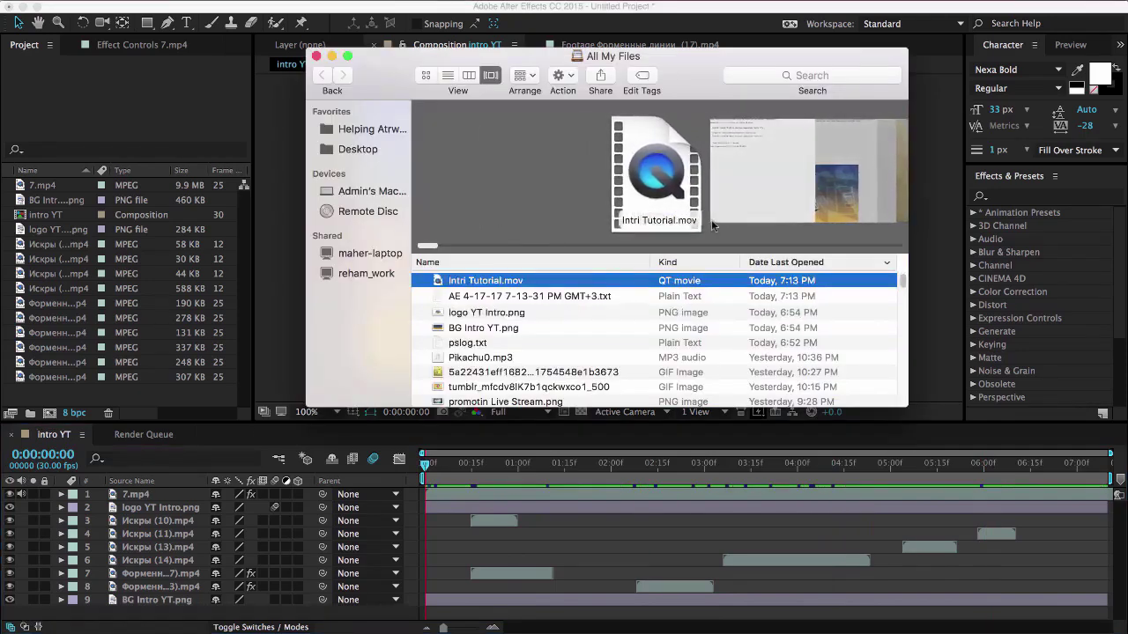
double_click(673, 211)
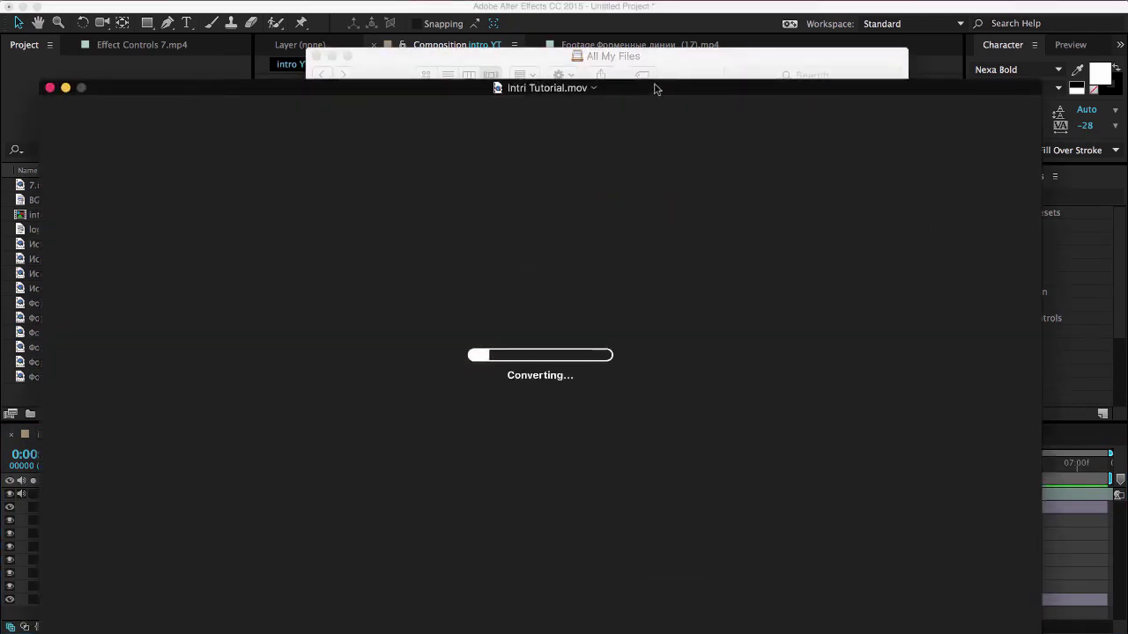
left_click_drag(658, 91, 682, 54)
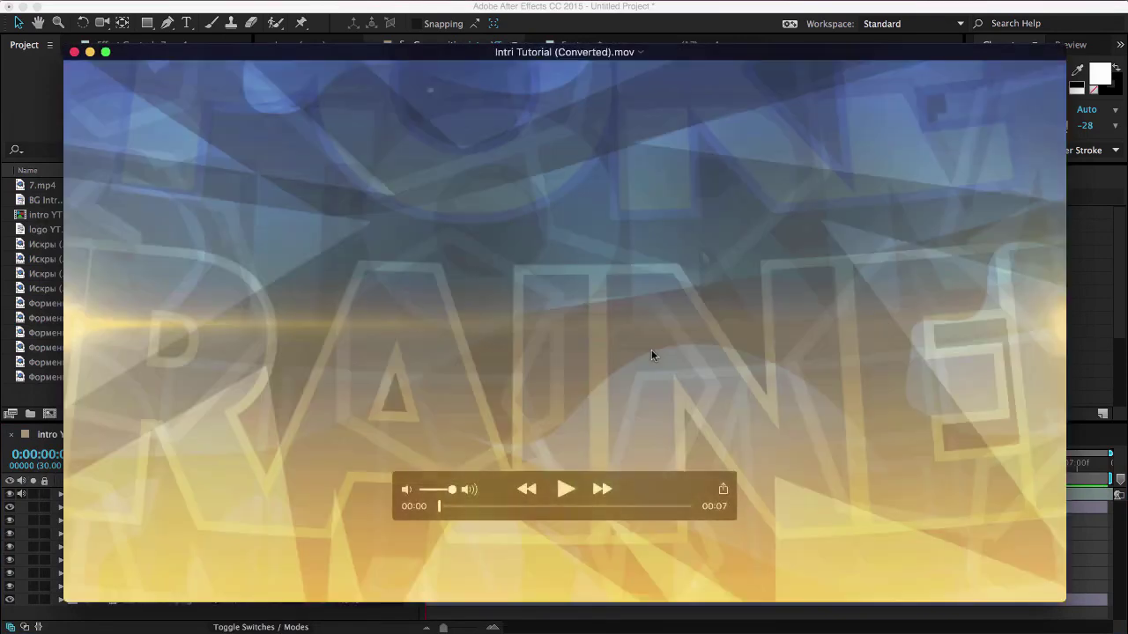
key("space")
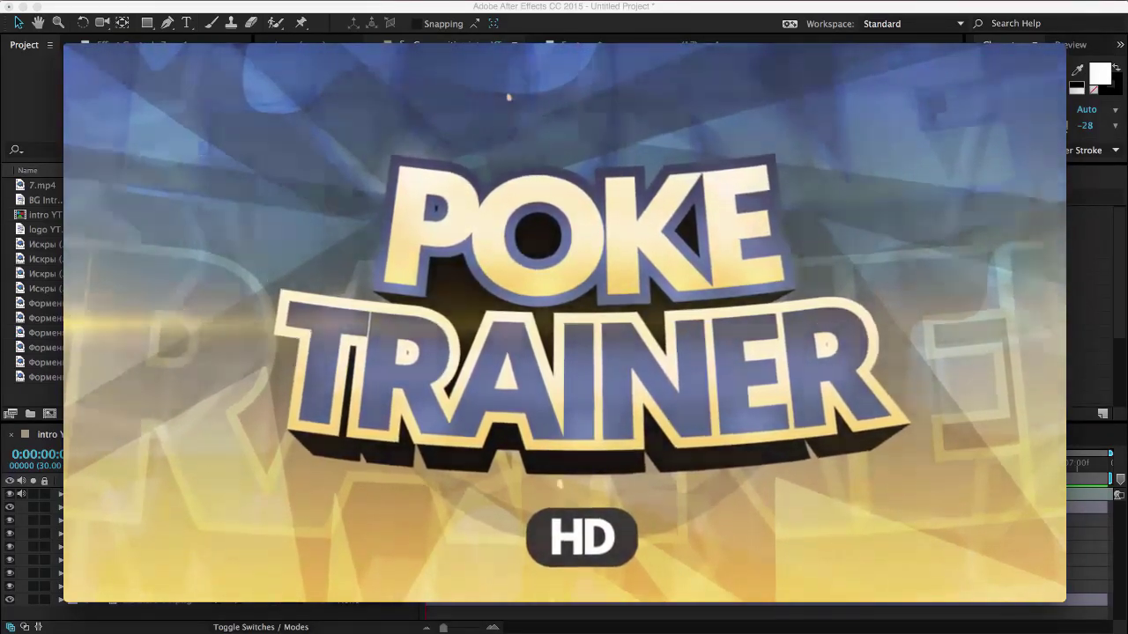
mouse_move(855, 158)
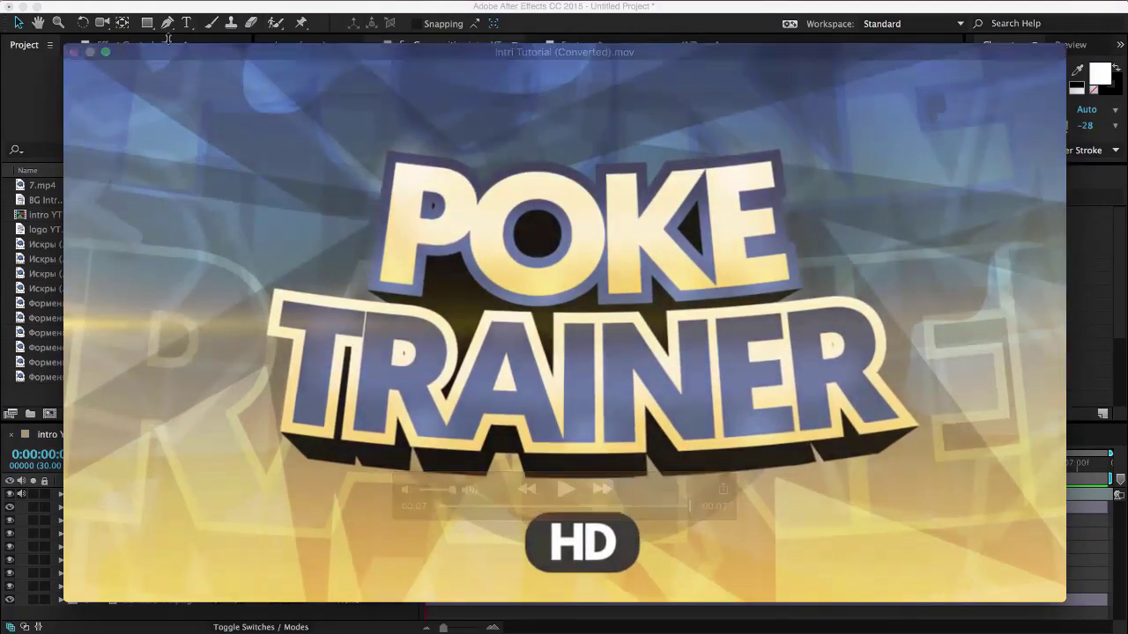
Close the converted movie and save it to the Desktop as Intri Tutorial, replacing the earlier render.
key("super+w")
left_click_drag(648, 151, 580, 151)
key("BackSpace")
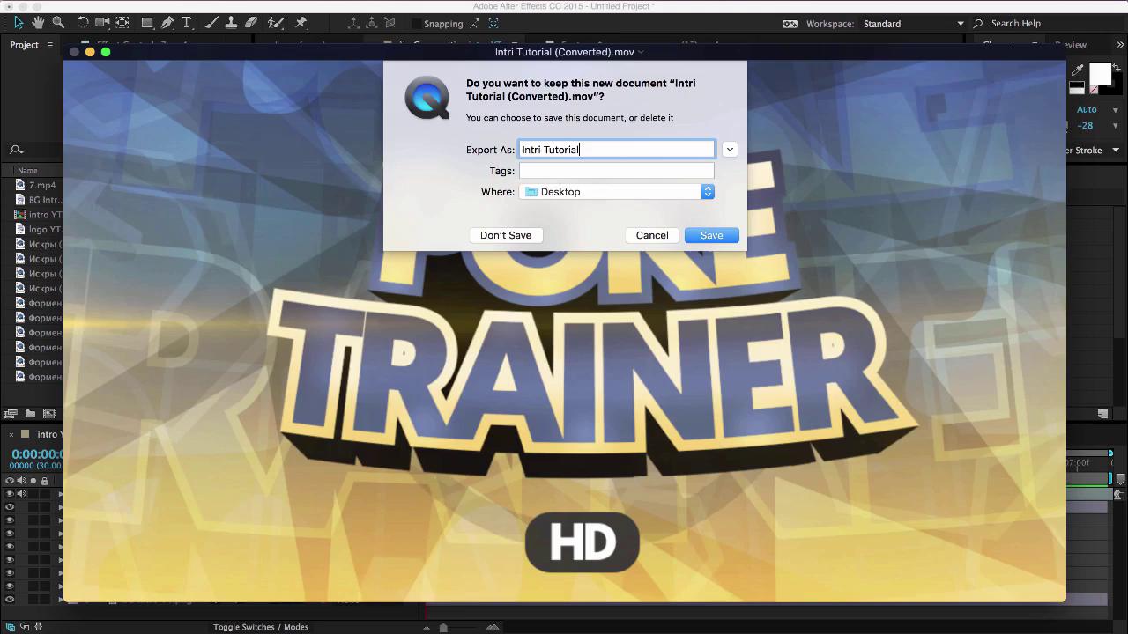
left_click(712, 235)
left_click(680, 156)
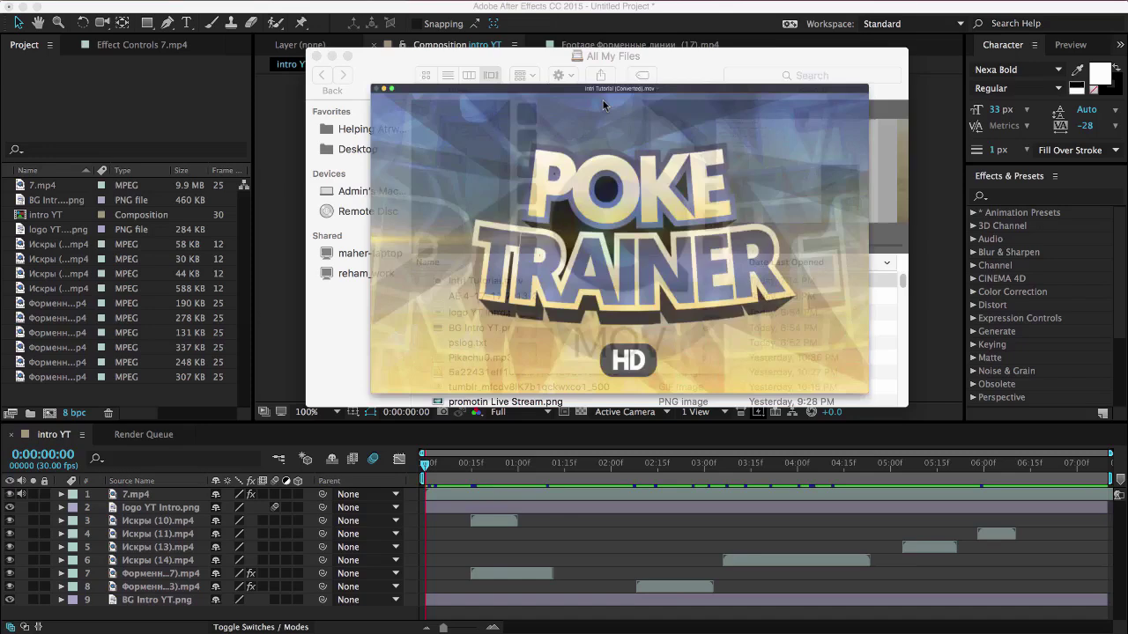
Switch back to After Effects and close the current project without saving its changes.
left_click(128, 395)
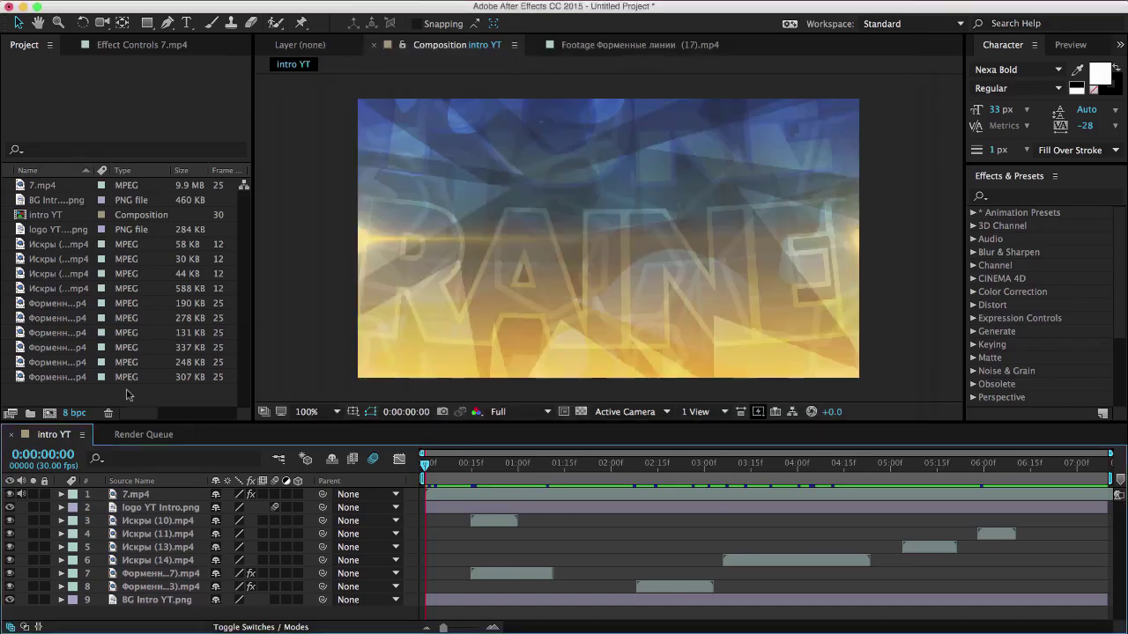
left_click(9, 7)
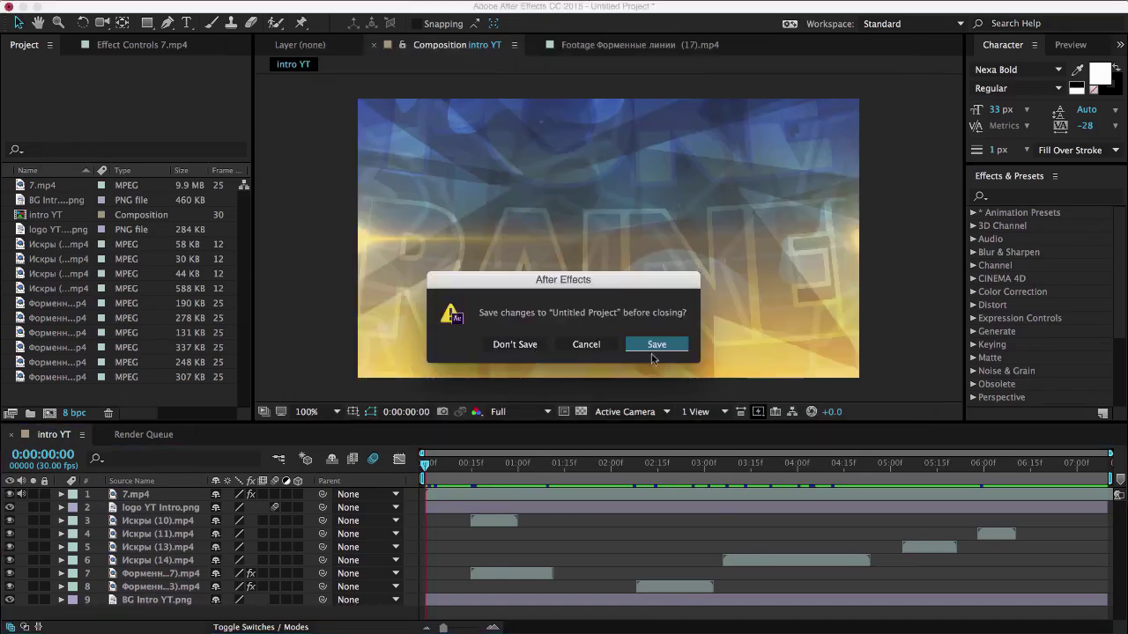
left_click(507, 344)
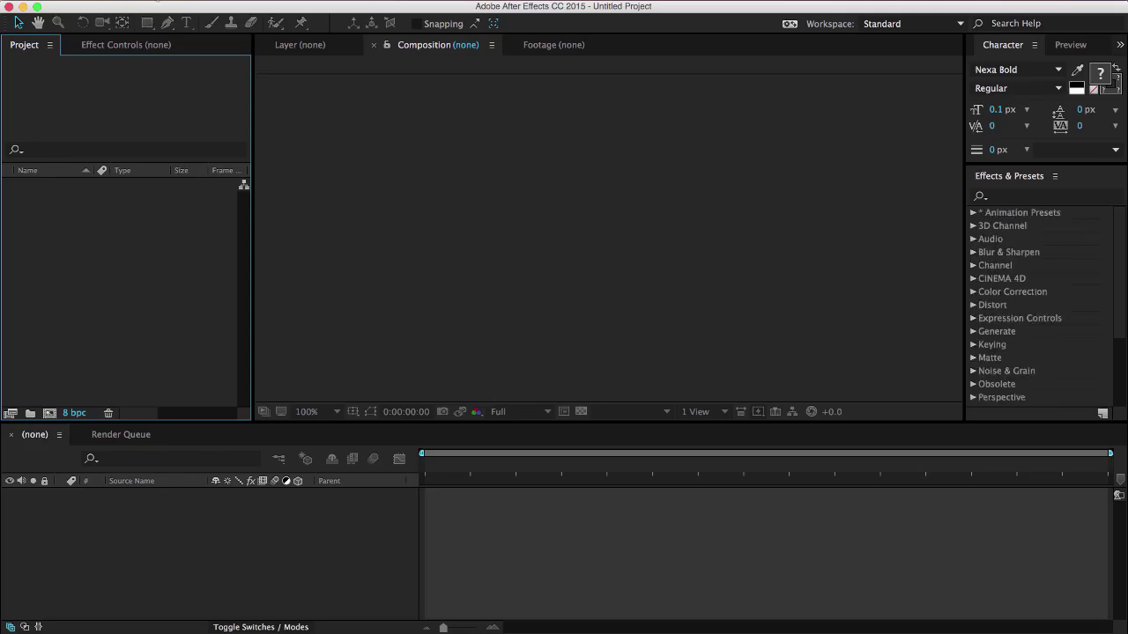
left_click(157, 0)
mouse_move(252, 16)
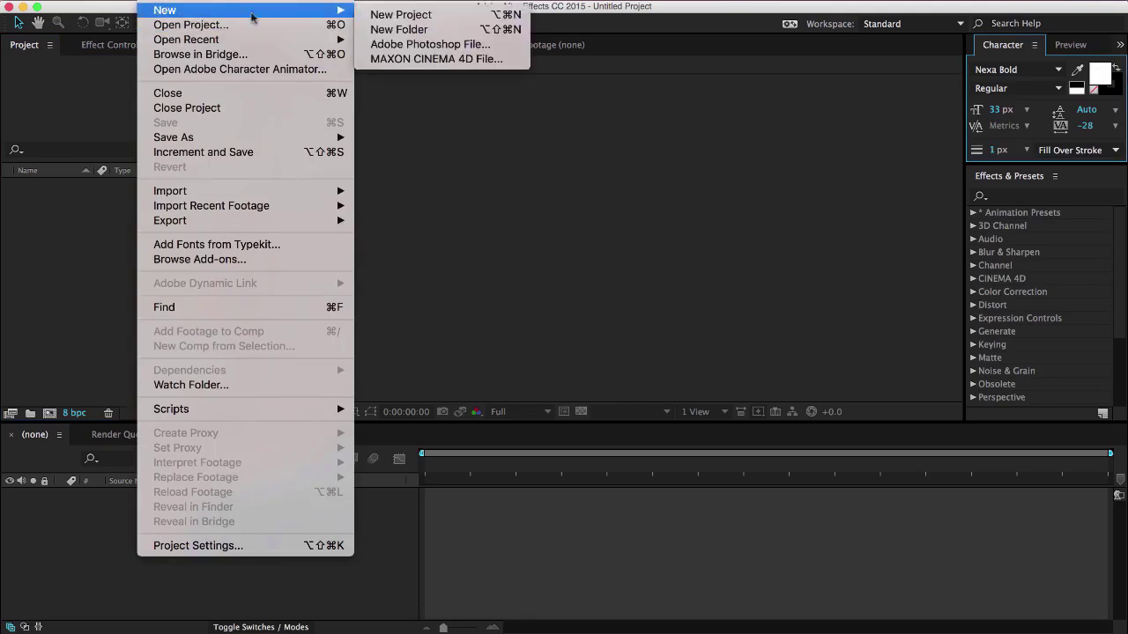
left_click(79, 238)
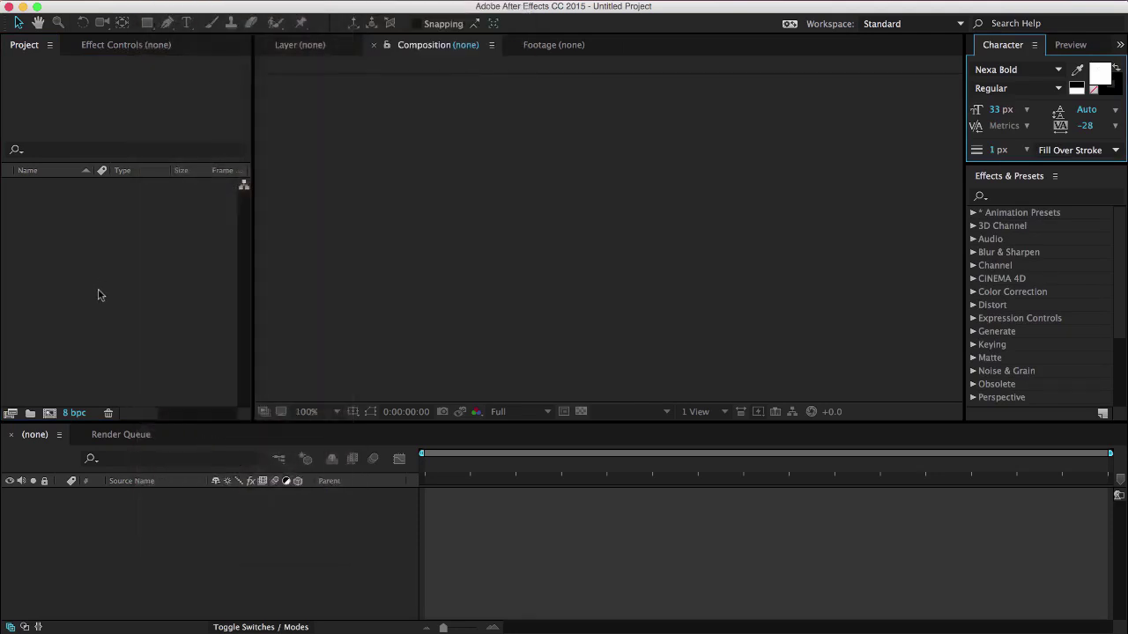
right_click(99, 352)
left_click(154, 336)
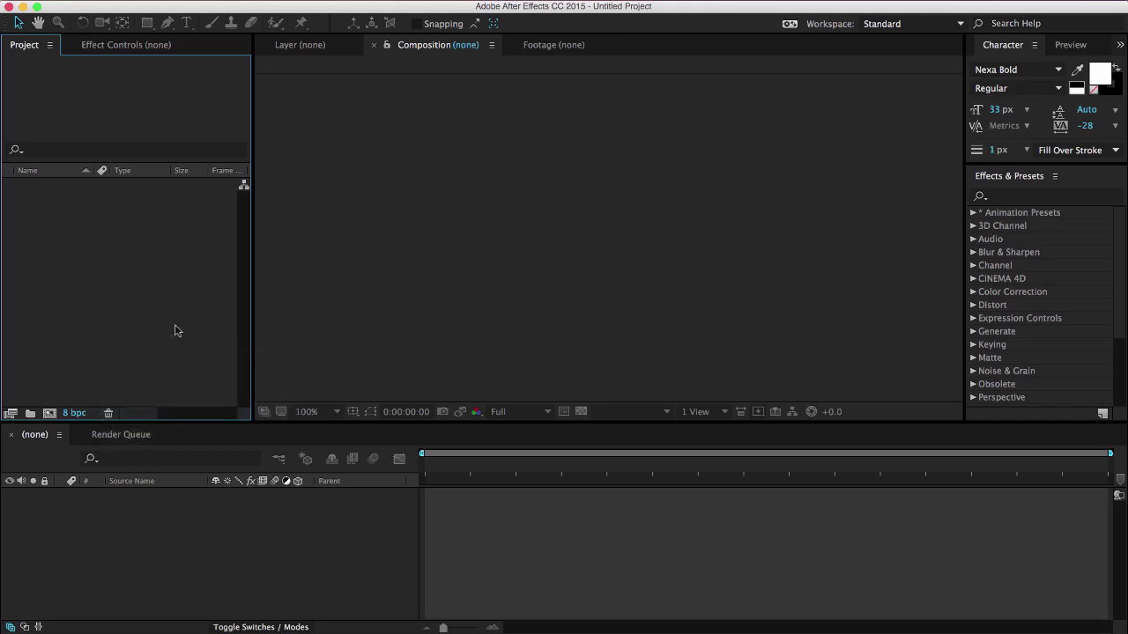
Import the rendered Intri Tutorial movie from Finder into the new After Effects project.
left_click(44, 627)
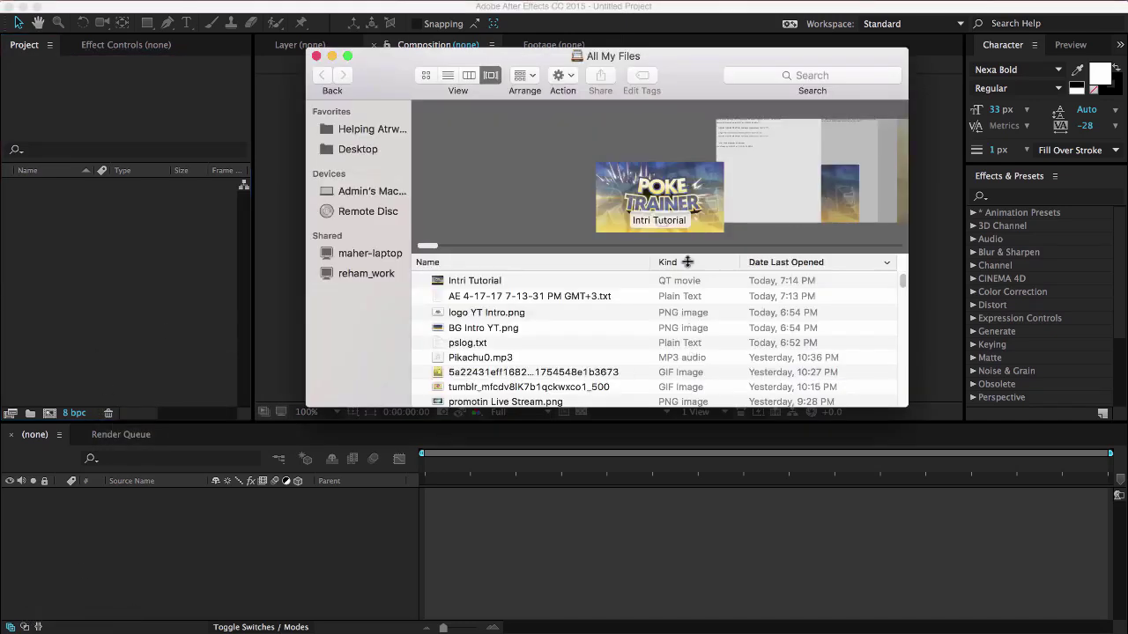
left_click_drag(632, 224, 100, 298)
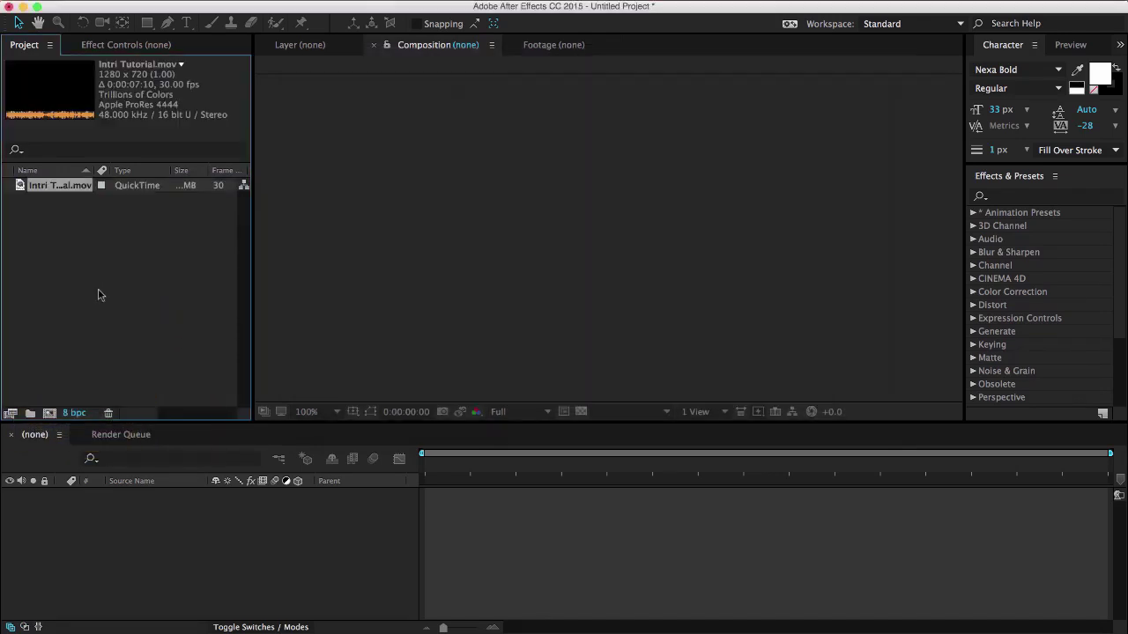
left_click(69, 187)
left_click(76, 253)
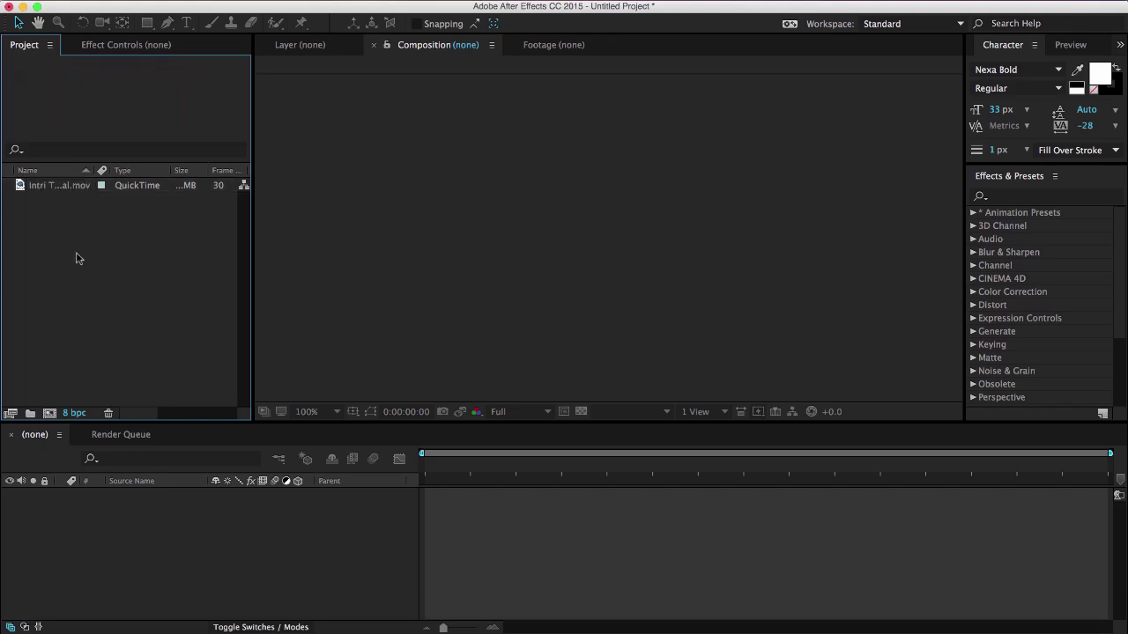
Create a new composition from the Intri Tutorial.mov footage and keep the playhead at the first frame.
left_click(77, 187)
left_click_drag(74, 192, 51, 416)
mouse_move(436, 468)
left_mouse_down()
mouse_move(769, 490)
mouse_move(1117, 487)
mouse_move(419, 467)
left_mouse_up()
Apply the Motion Tile effect to the Intri Tutorial.mov layer and enable motion blur for the layer and composition.
left_click(1050, 197)
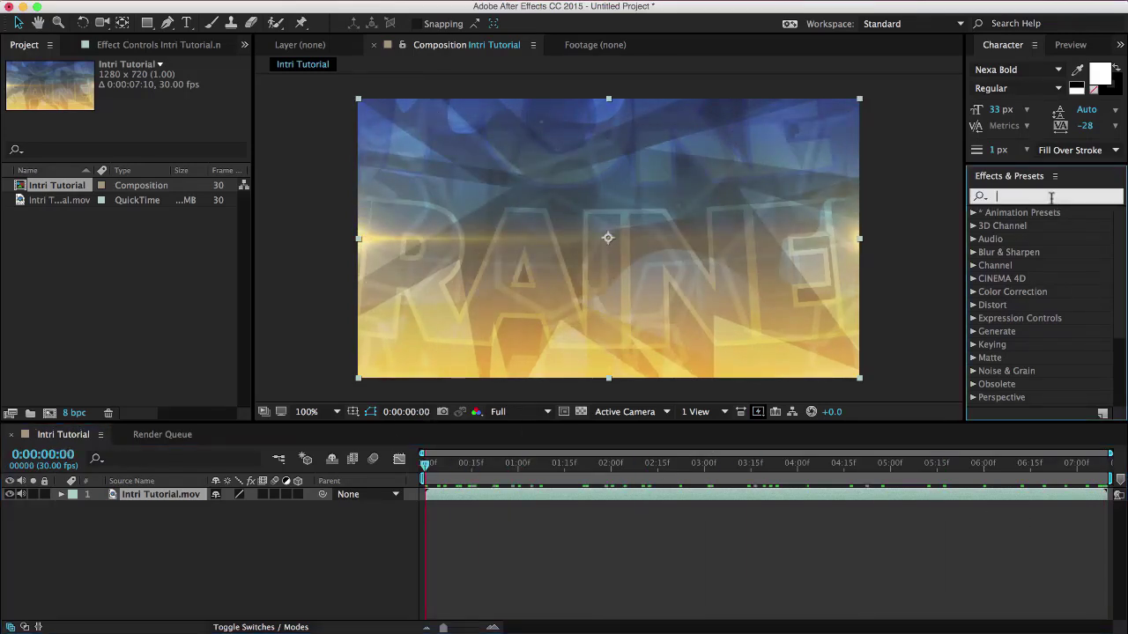
type("m")
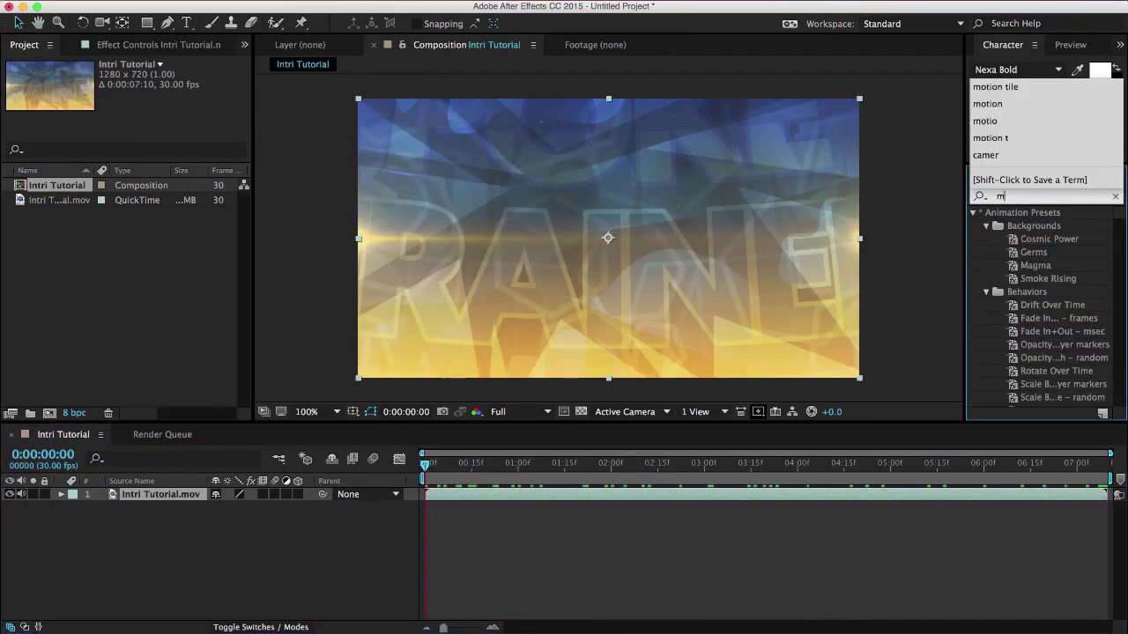
type("otion tile")
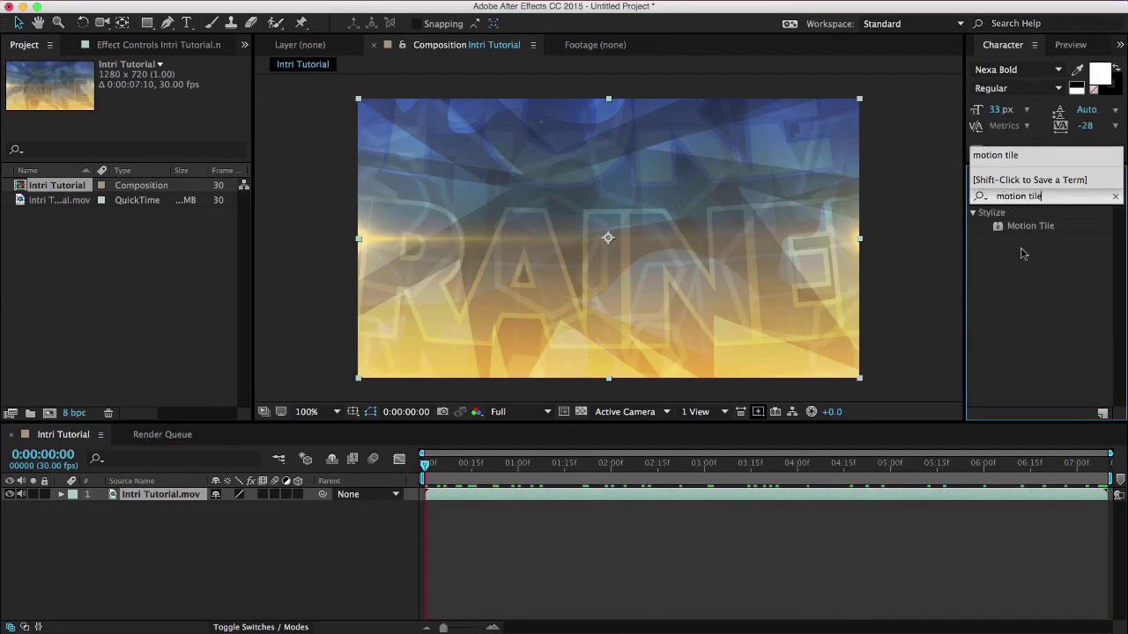
left_click_drag(1032, 226, 180, 496)
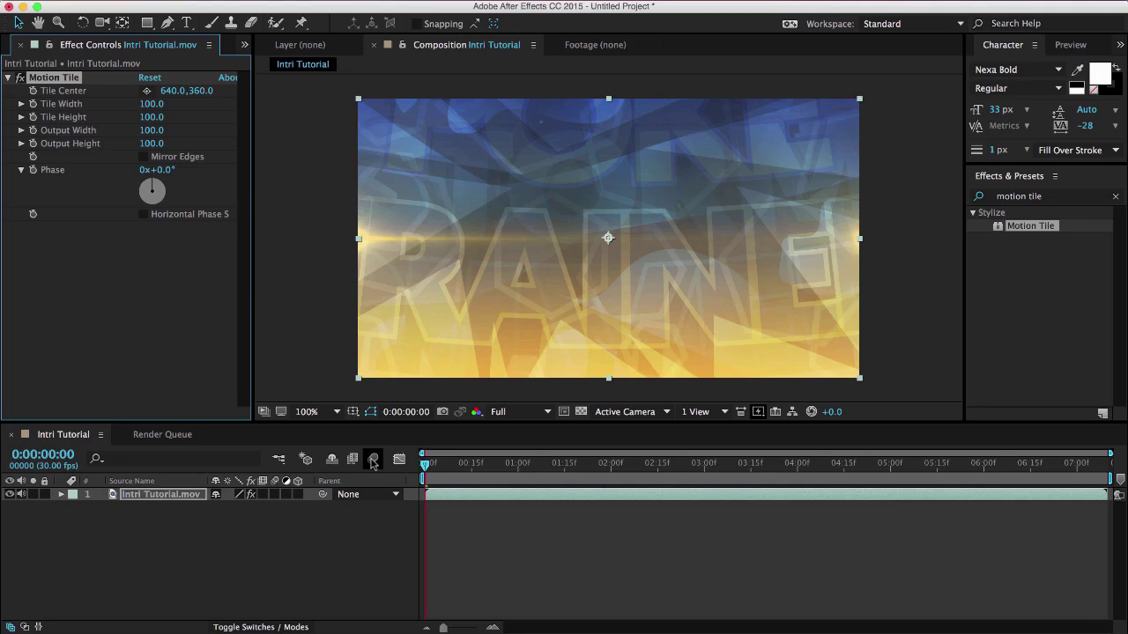
left_click(373, 460)
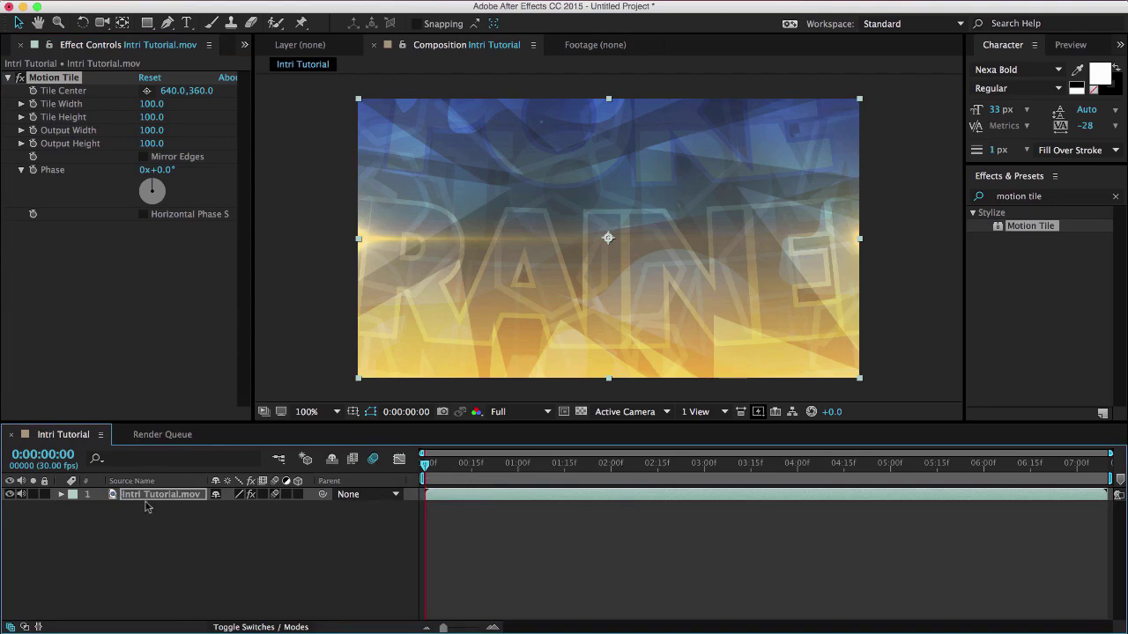
Reveal the Intri Tutorial.mov layer's Position and separate its dimensions into X and Y.
key("p")
right_click(130, 508)
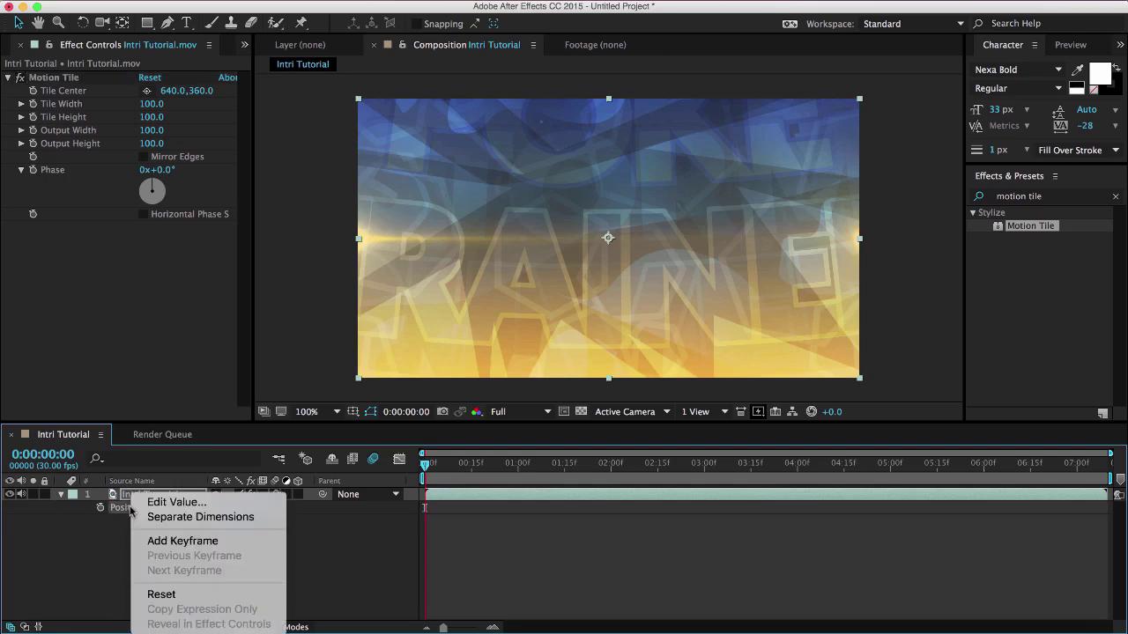
left_click(108, 539)
right_click(151, 509)
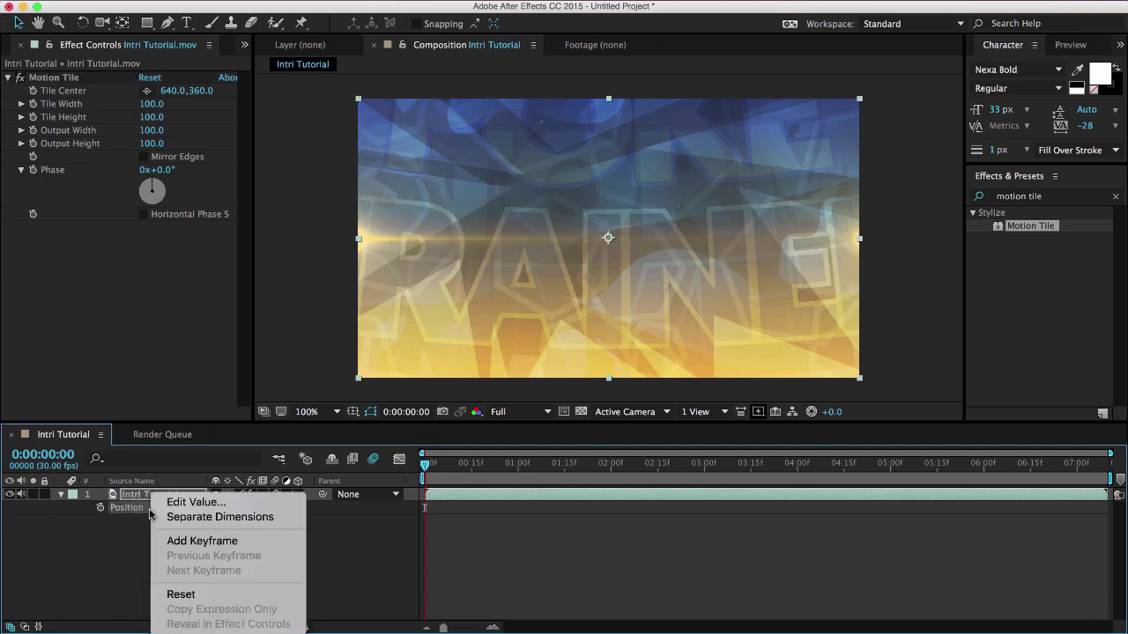
left_click(173, 518)
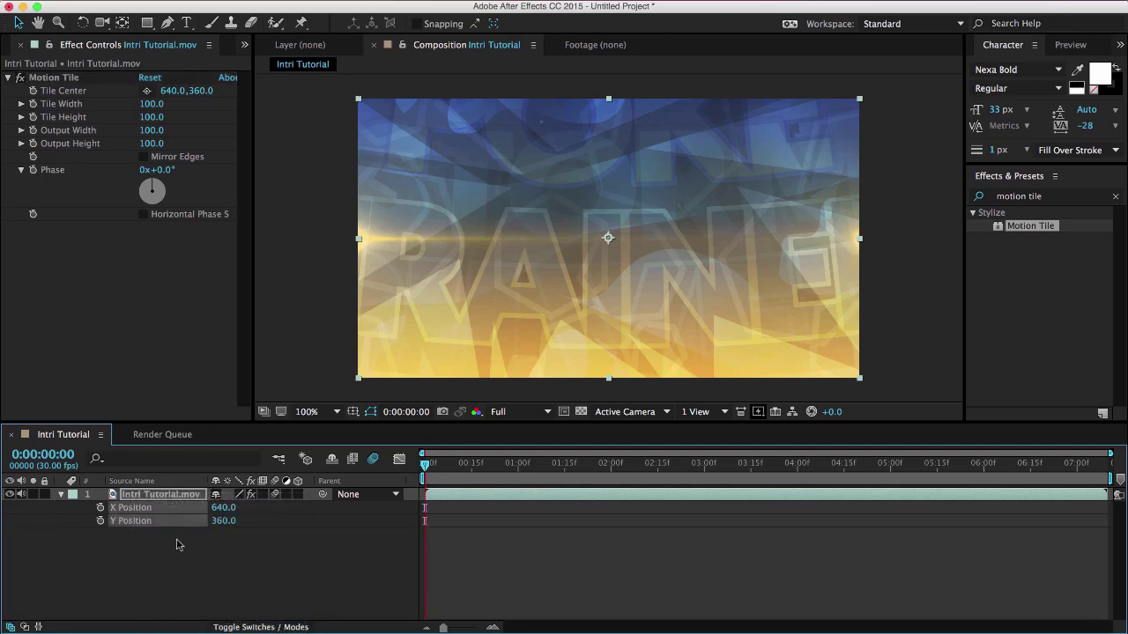
left_click(149, 544)
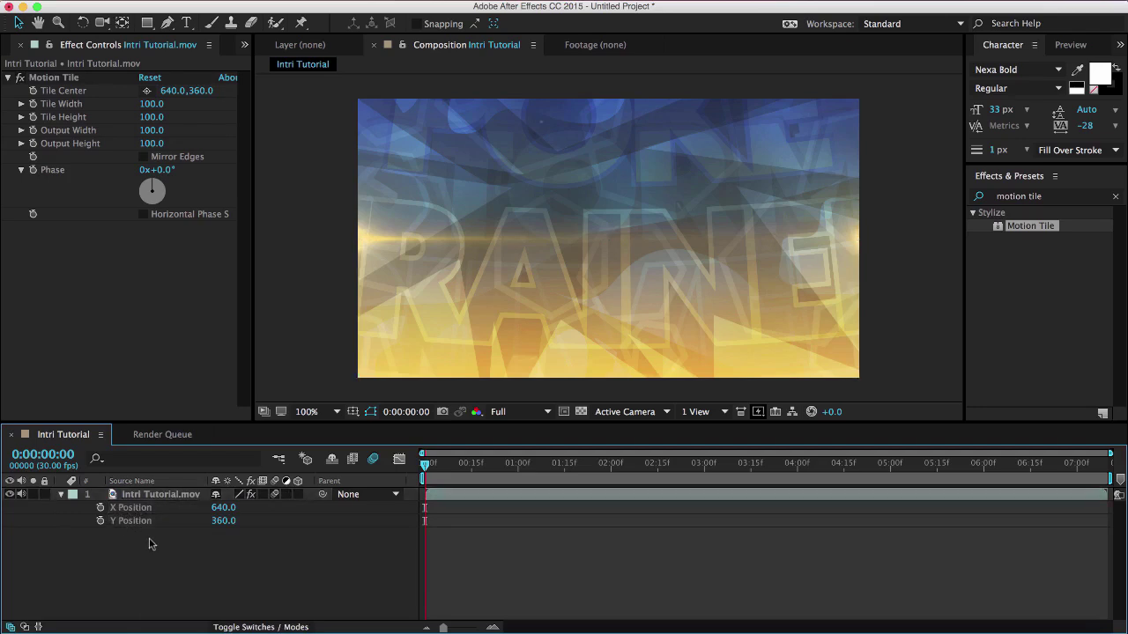
Keyframe the layer's Y Position from frame 7, moving the footage up to a Y Position of 322 at frame 13.
left_click(152, 524)
mouse_move(463, 464)
left_mouse_down()
mouse_move(448, 470)
mouse_move(466, 467)
left_mouse_up()
left_click(101, 521)
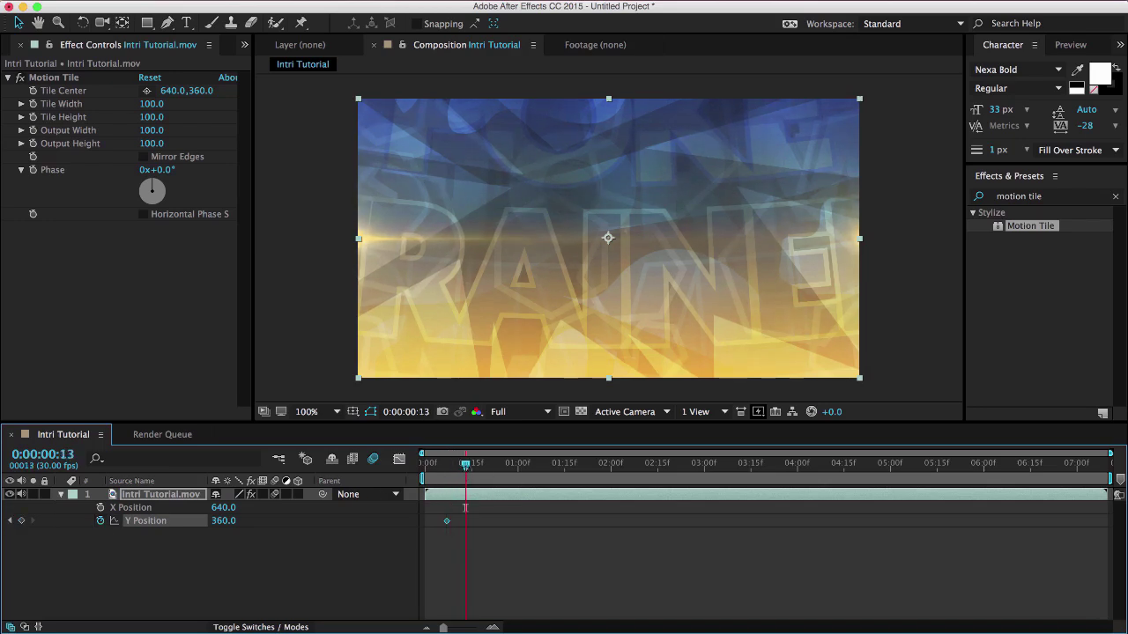
mouse_move(499, 330)
left_mouse_down()
mouse_move(504, 290)
mouse_move(503, 321)
left_mouse_up()
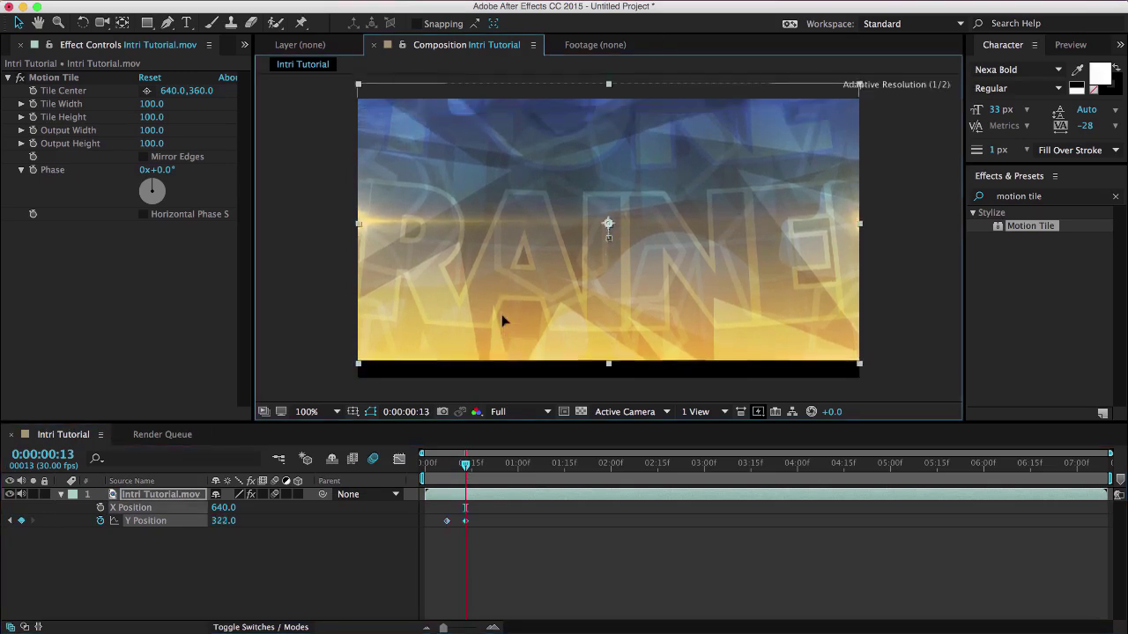
Turn on Mirror Edges in the Motion Tile effect and set its Output Height to 400.
left_click(144, 157)
left_click(149, 144)
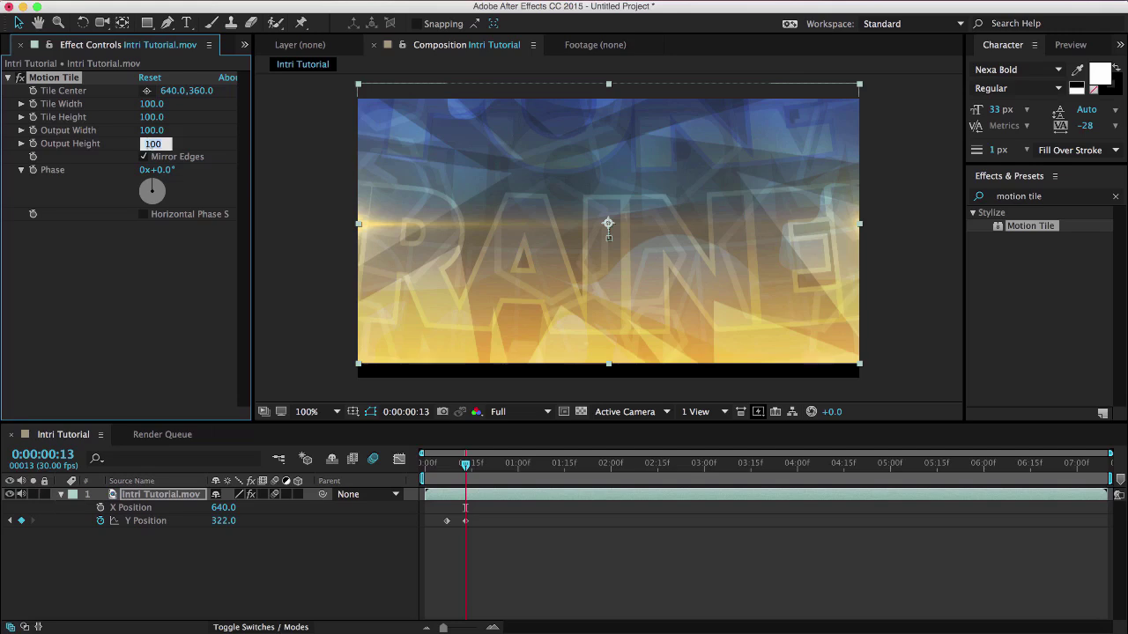
type("400")
key("Return")
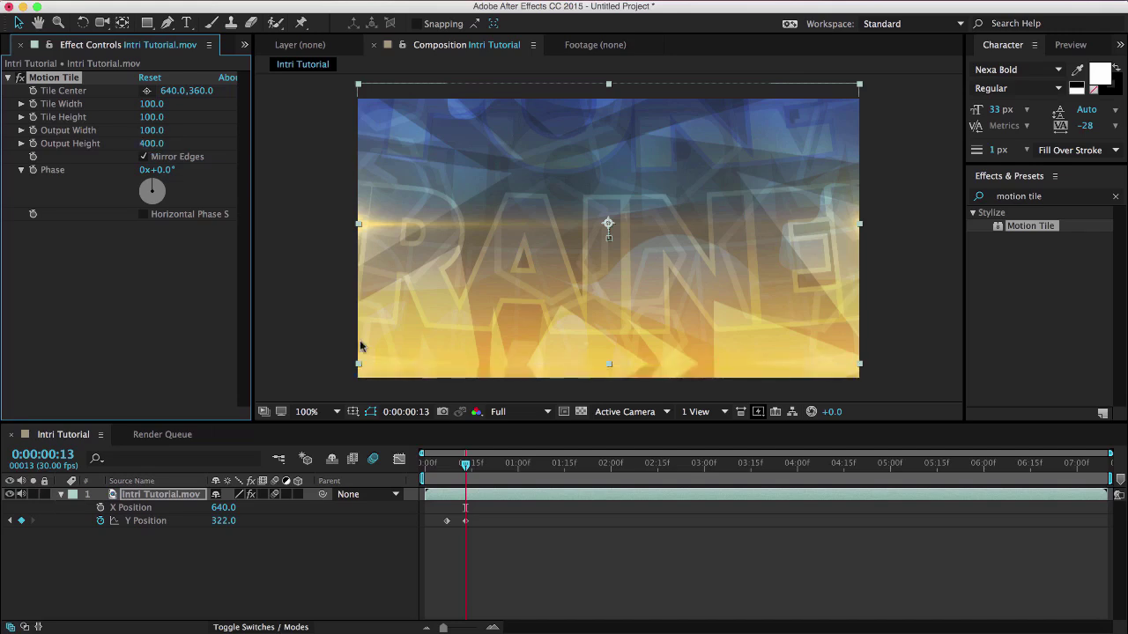
Move the footage down to a Y Position of 400 at frame 18.
mouse_move(467, 471)
left_mouse_down()
mouse_move(433, 469)
mouse_move(479, 469)
left_mouse_up()
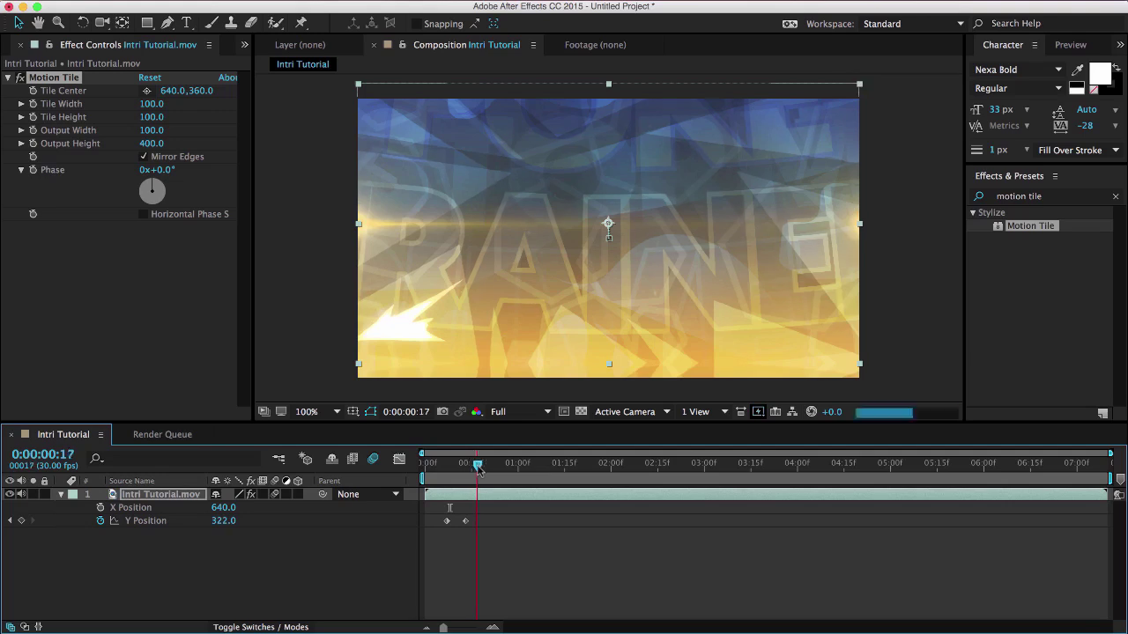
left_click(588, 225)
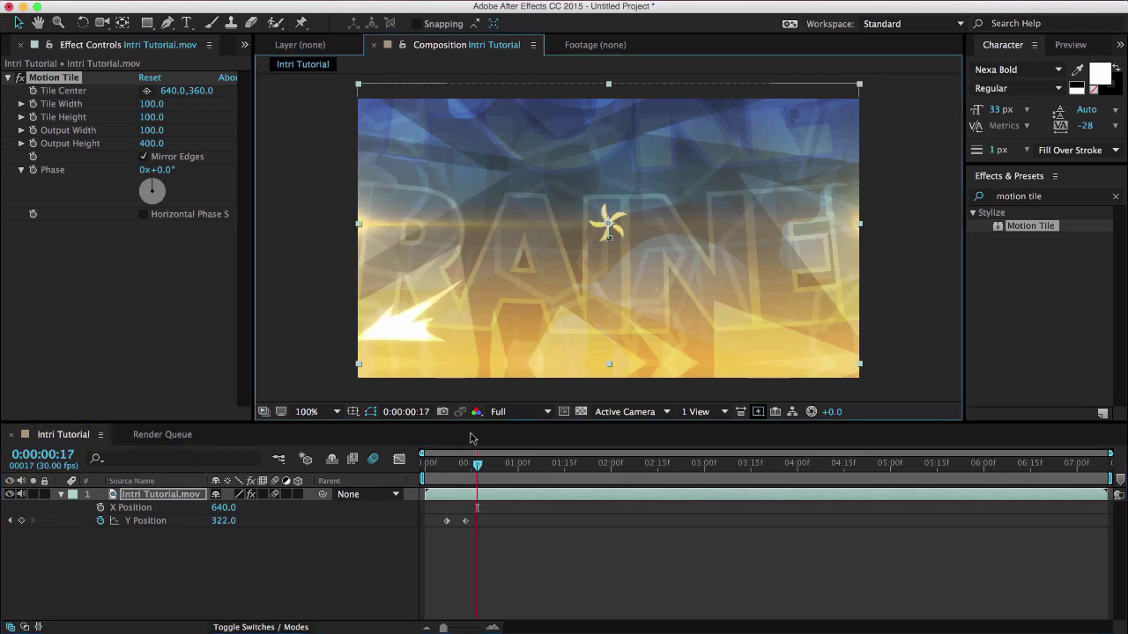
left_click_drag(469, 470, 481, 470)
left_click_drag(584, 319, 604, 352)
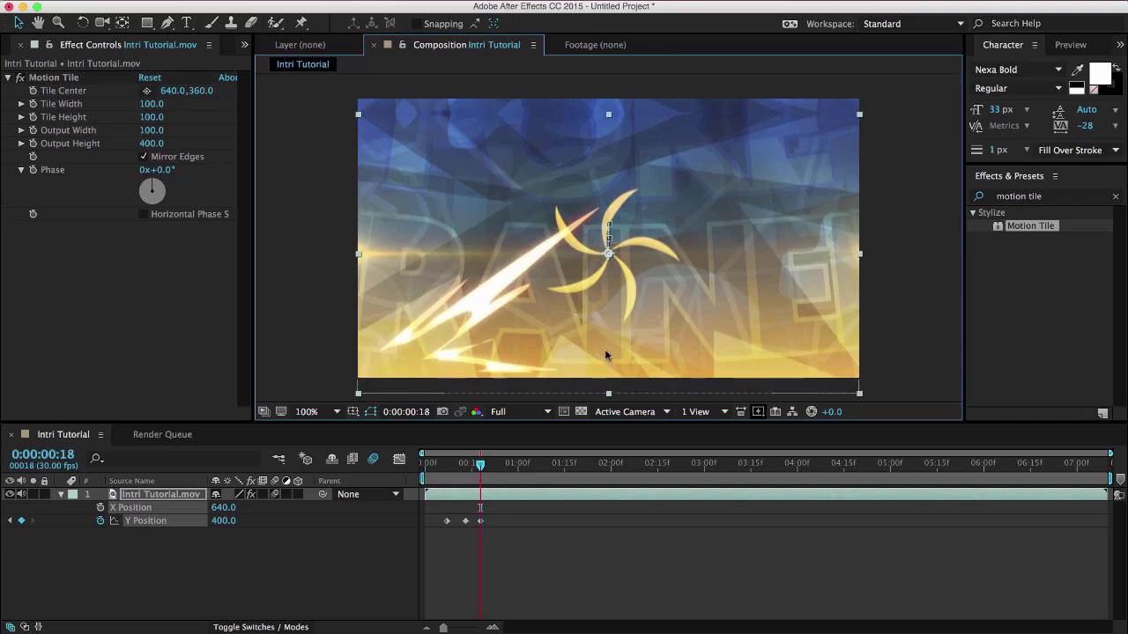
Add bounce keyframes with a Y Position of 350 at frame 20 and 376 at frame 22.
left_click_drag(486, 469, 486, 468)
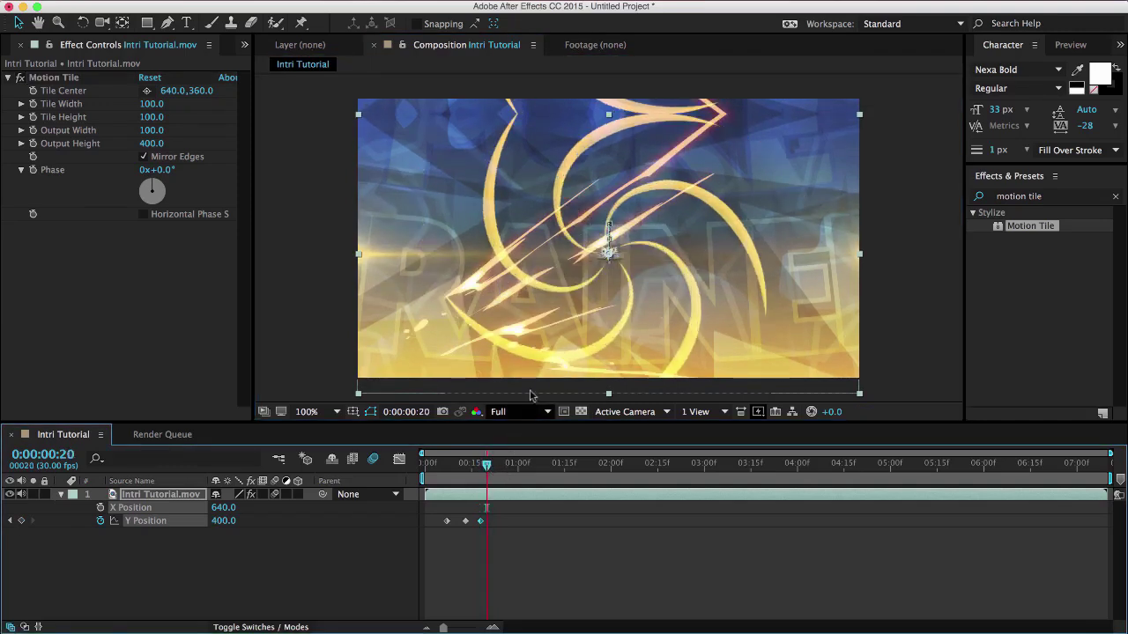
left_click(571, 336)
left_click_drag(570, 342, 579, 320)
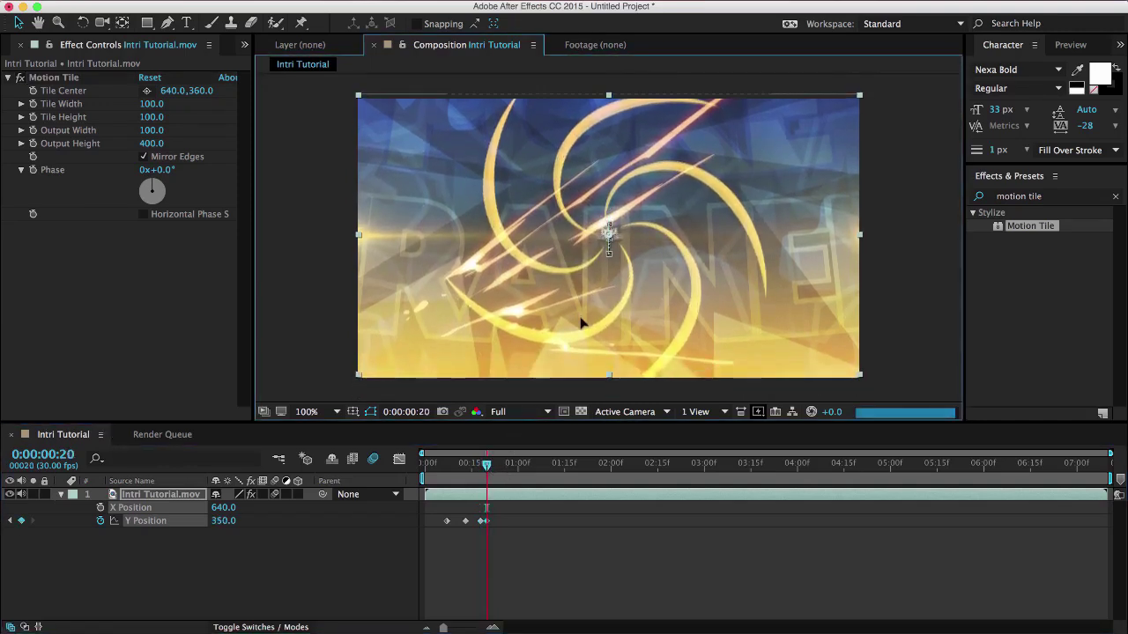
key("space")
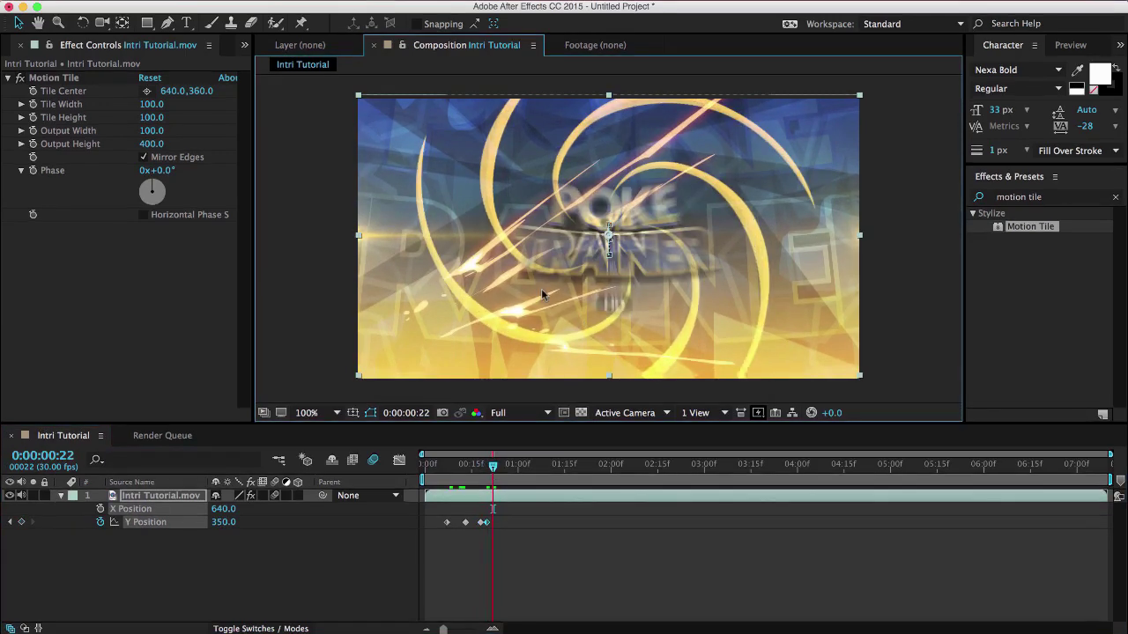
left_click_drag(543, 295, 535, 304)
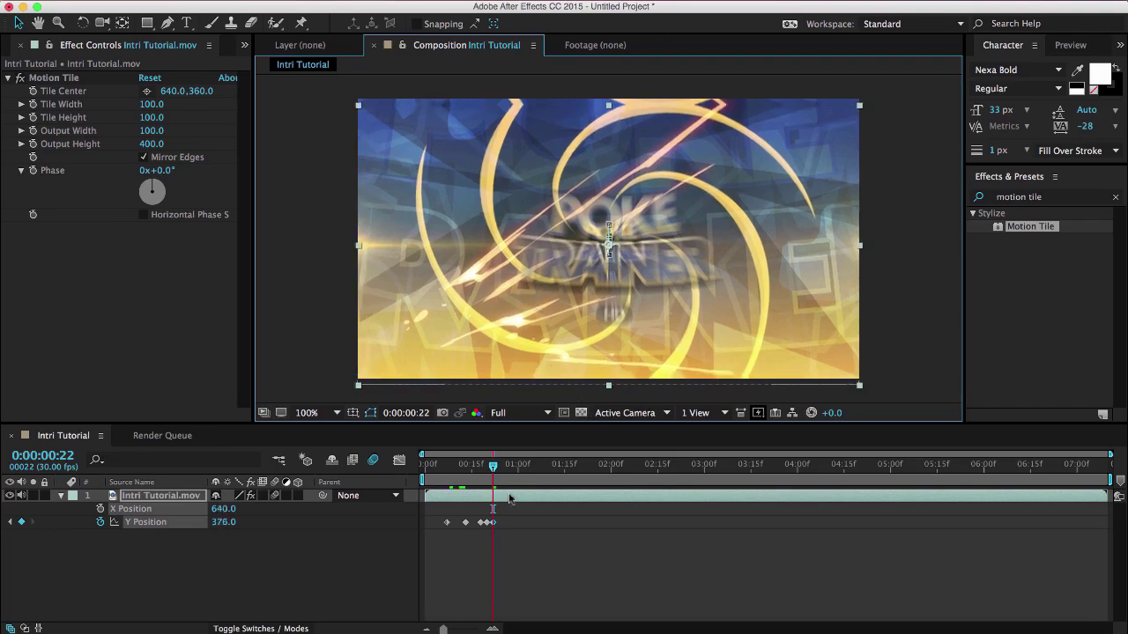
Nudge the footage up to a Y Position of 362 at frame 24.
left_click_drag(494, 466, 499, 467)
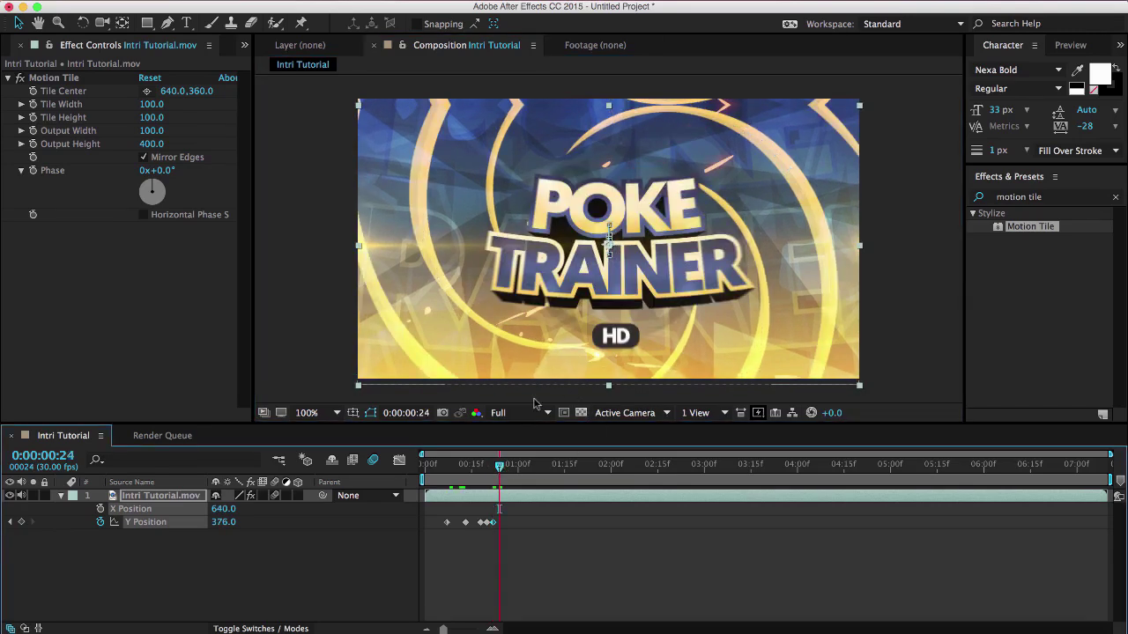
key("Up")
key("Up")
key("Up")
key("Up")
key("Up")
key("Up")
key("Up")
key("Up")
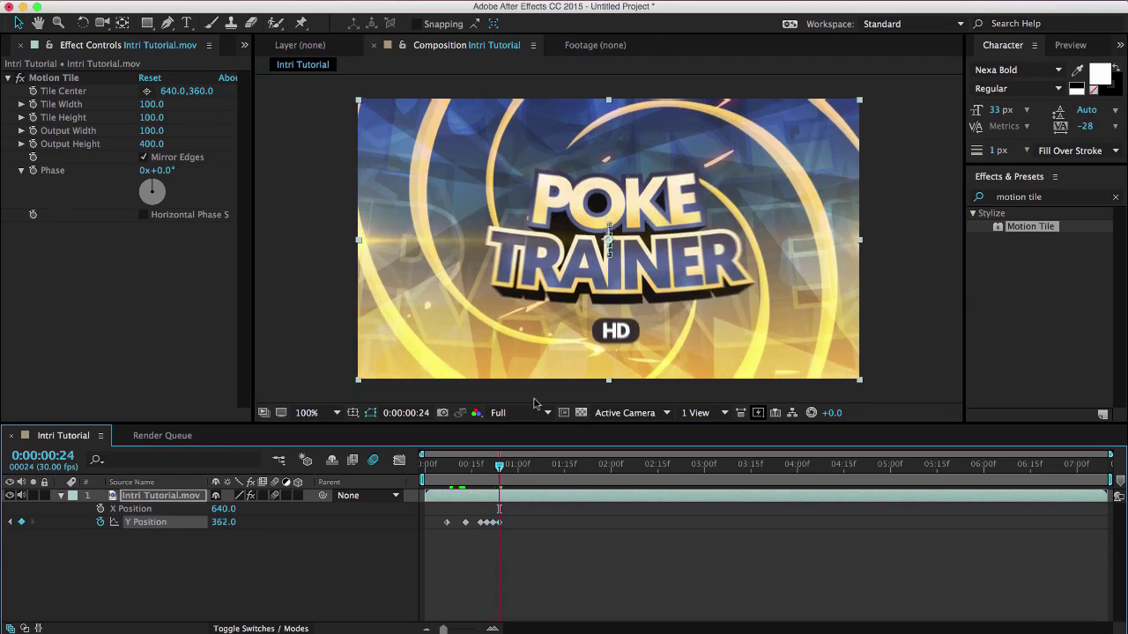
Apply Easy Ease to all the Y Position keyframes.
left_click_drag(521, 548, 443, 524)
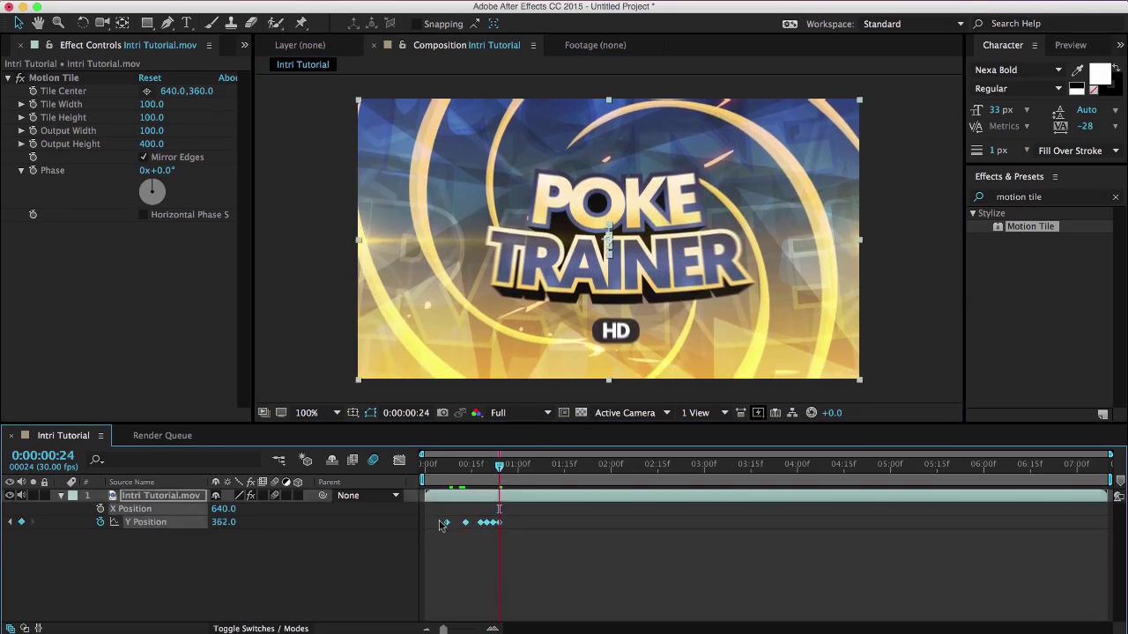
right_click(448, 524)
mouse_move(563, 625)
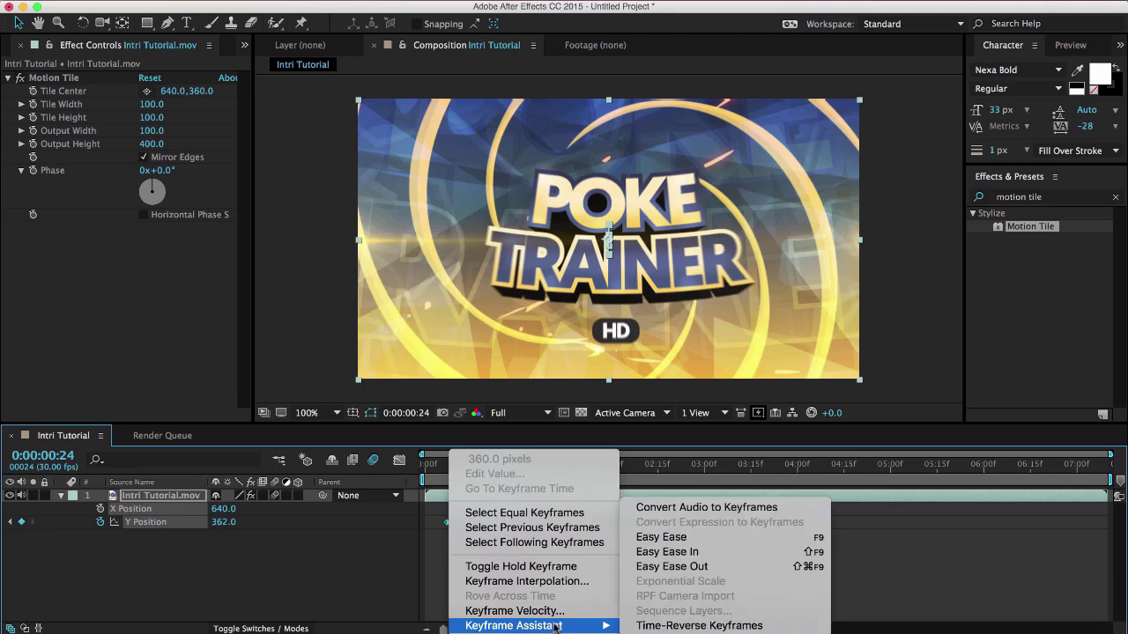
left_click(706, 539)
Reshape the Y Position speed graph so the curve forms a sharp peak before each successive keyframe.
left_click(399, 460)
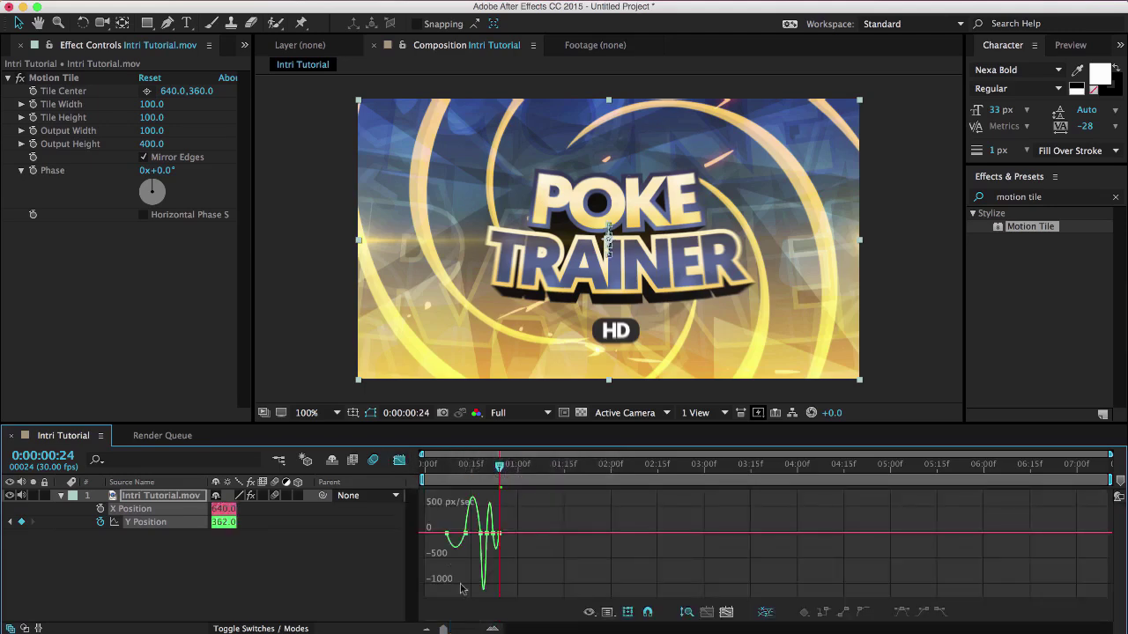
left_click(463, 628)
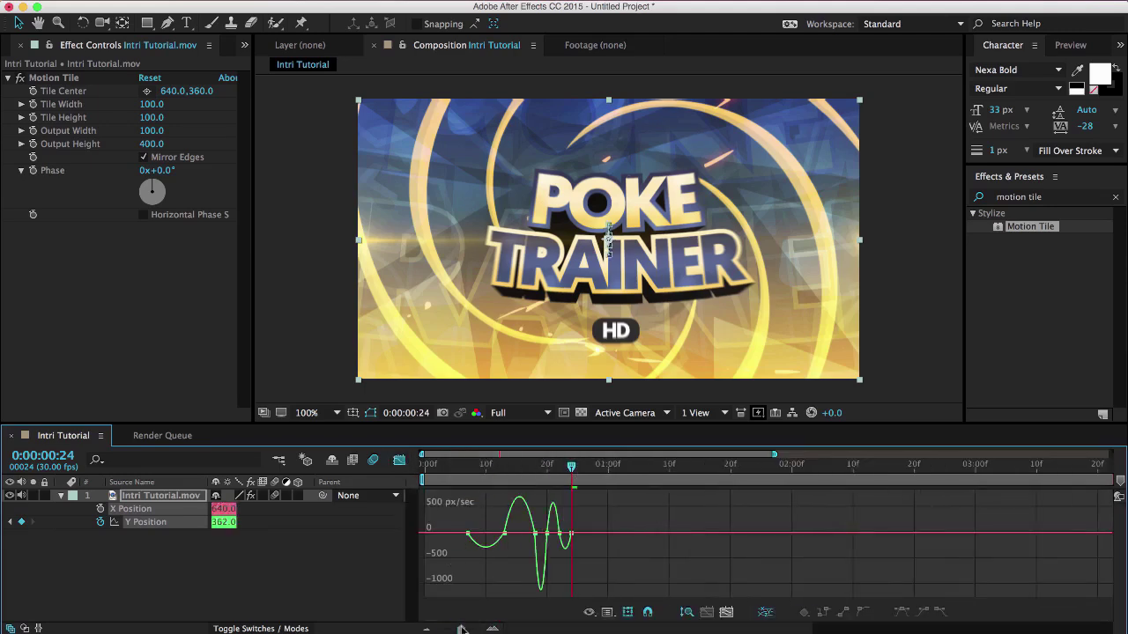
left_click(469, 533)
left_click_drag(473, 533, 536, 552)
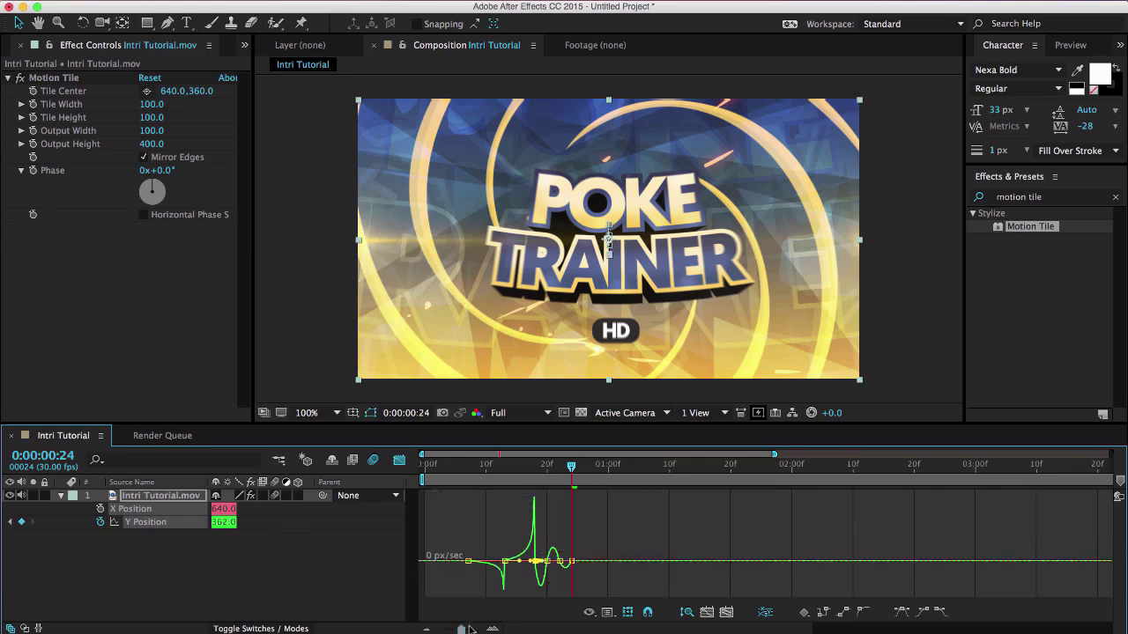
left_click_drag(470, 629, 476, 629)
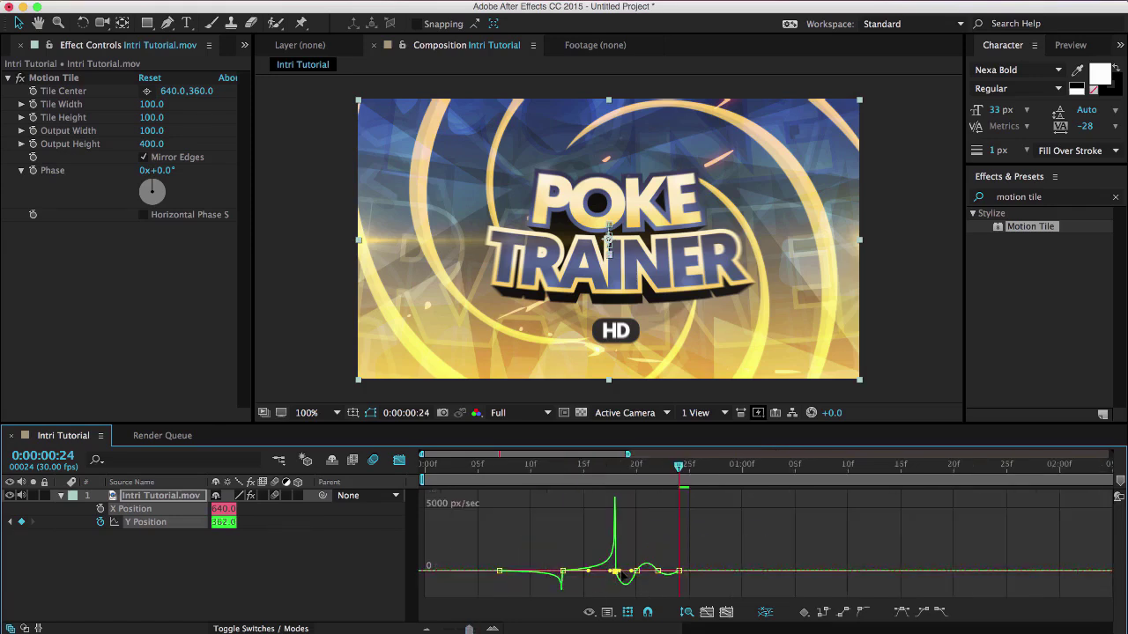
left_click_drag(621, 573, 674, 545)
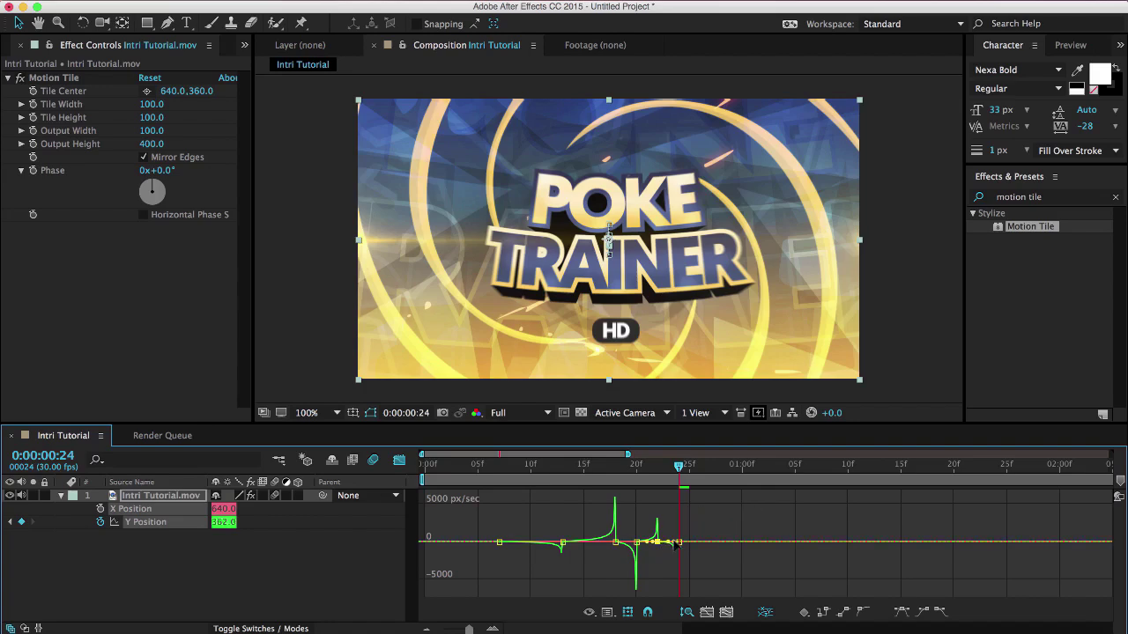
left_click(399, 460)
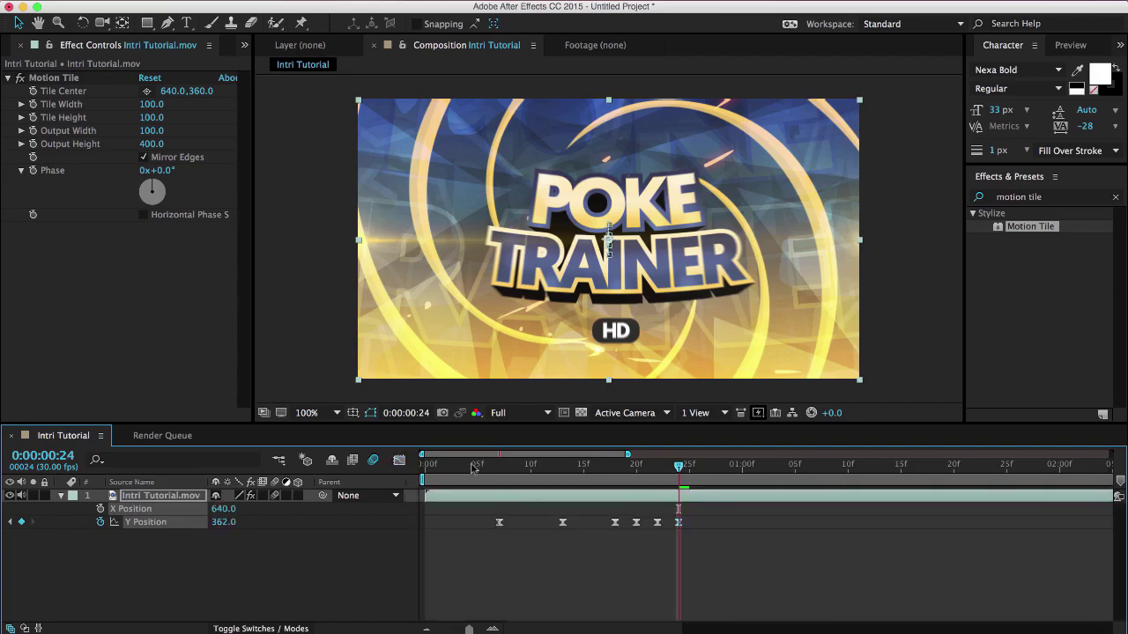
Preview the composition from the first frame to check the vertical shake.
key("space")
key("space")
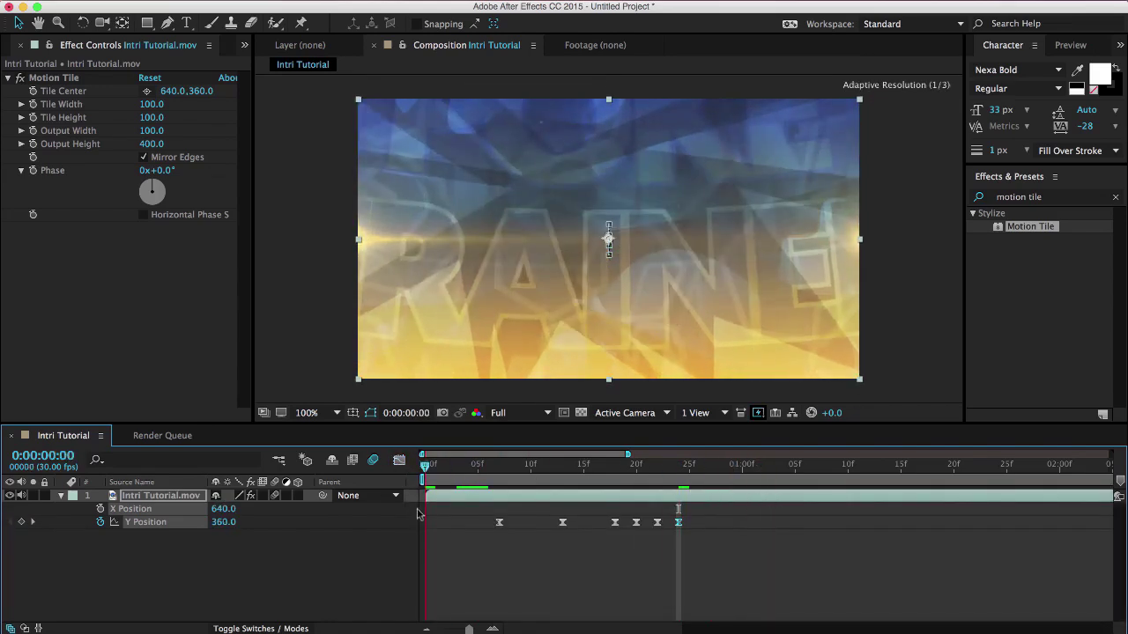
key("space")
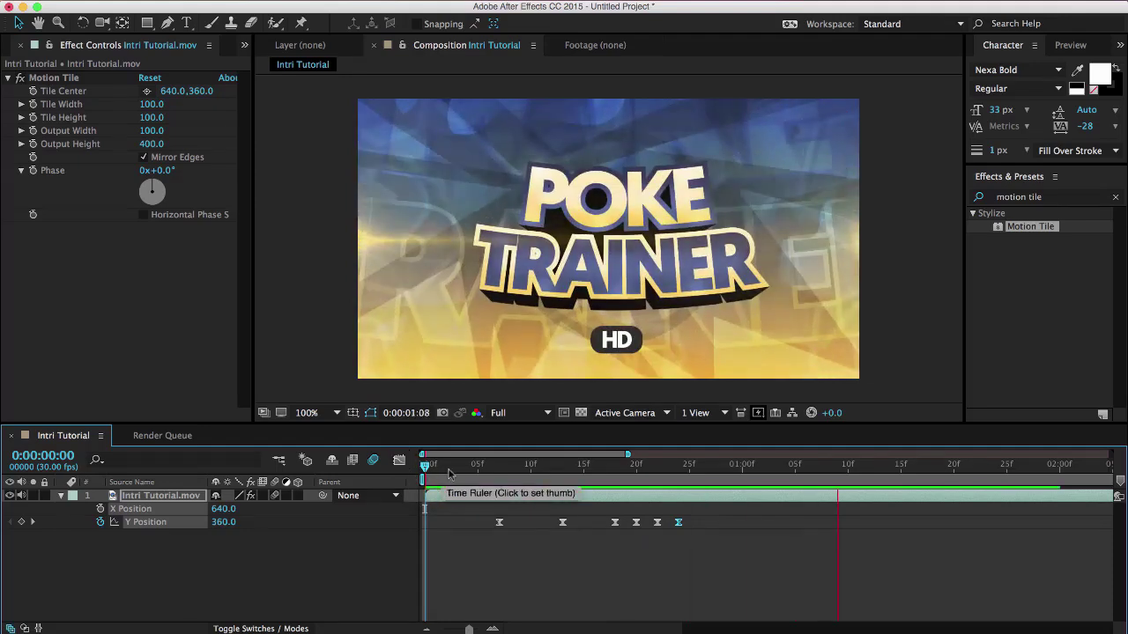
key("space")
key("space")
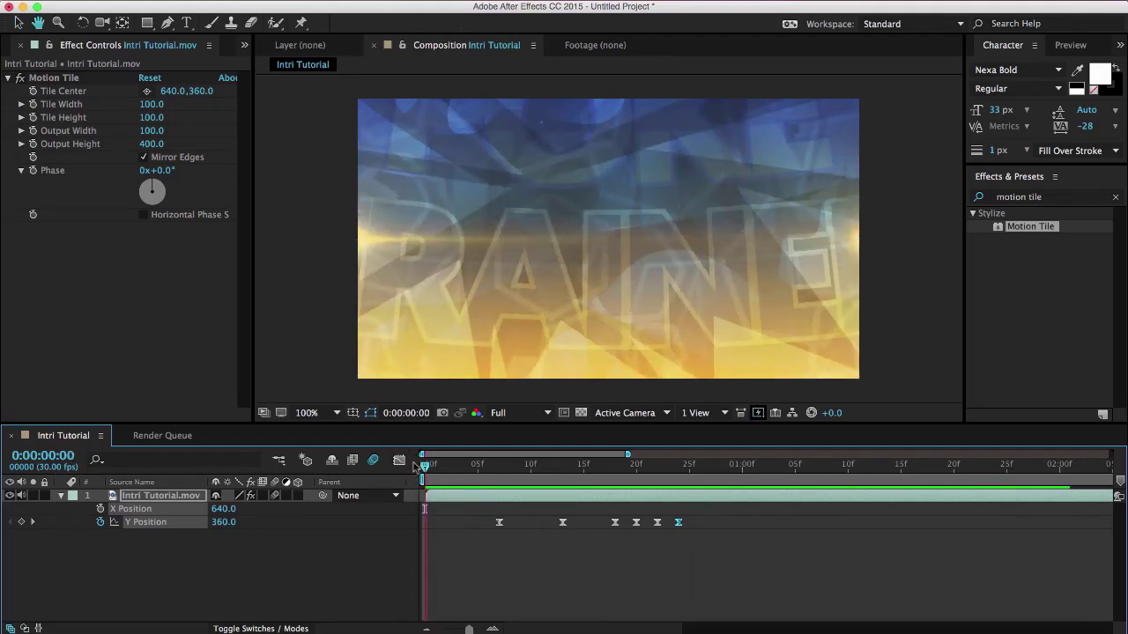
Keyframe the layer's Scale from 100% at frame 24 up to 116% at frame 26.
left_click_drag(467, 464, 689, 497)
key("space")
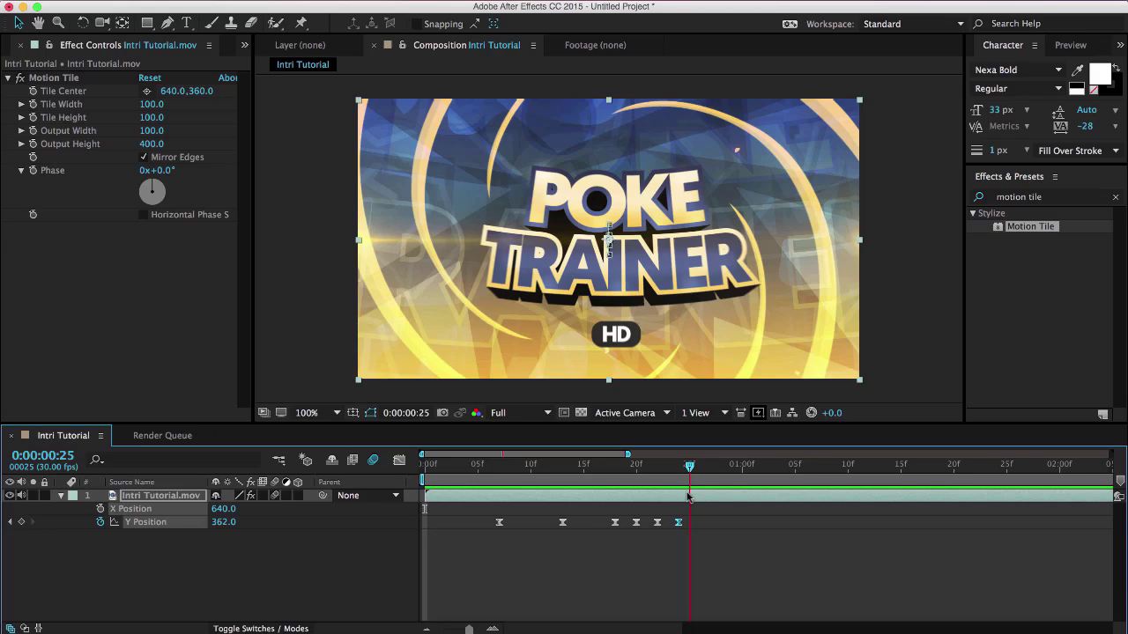
key("s")
left_click(99, 509)
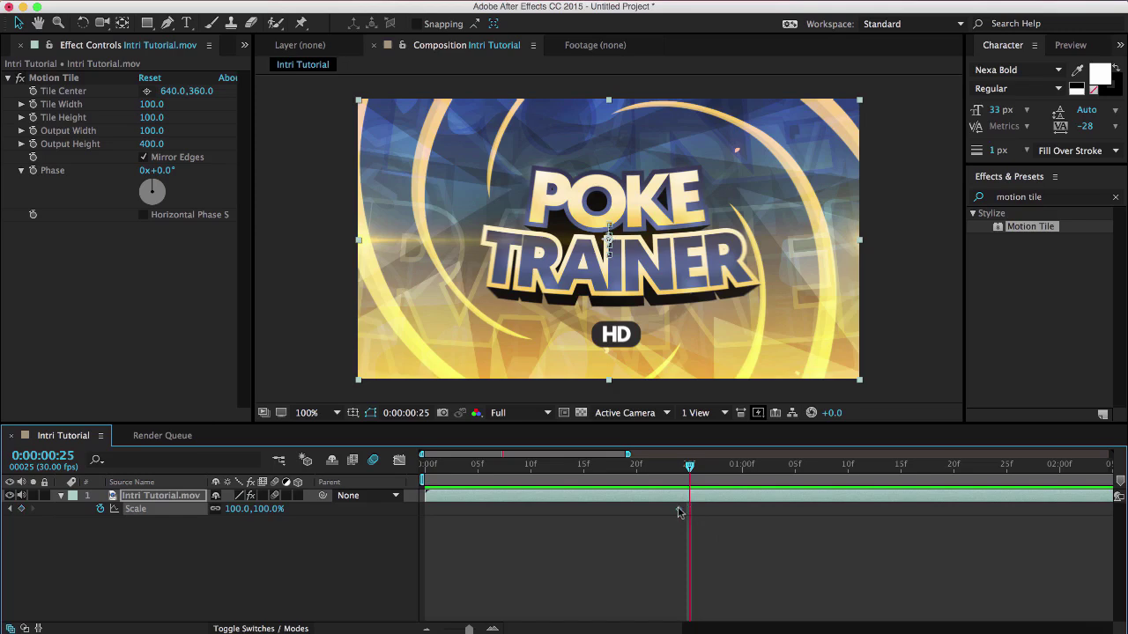
left_click(699, 476)
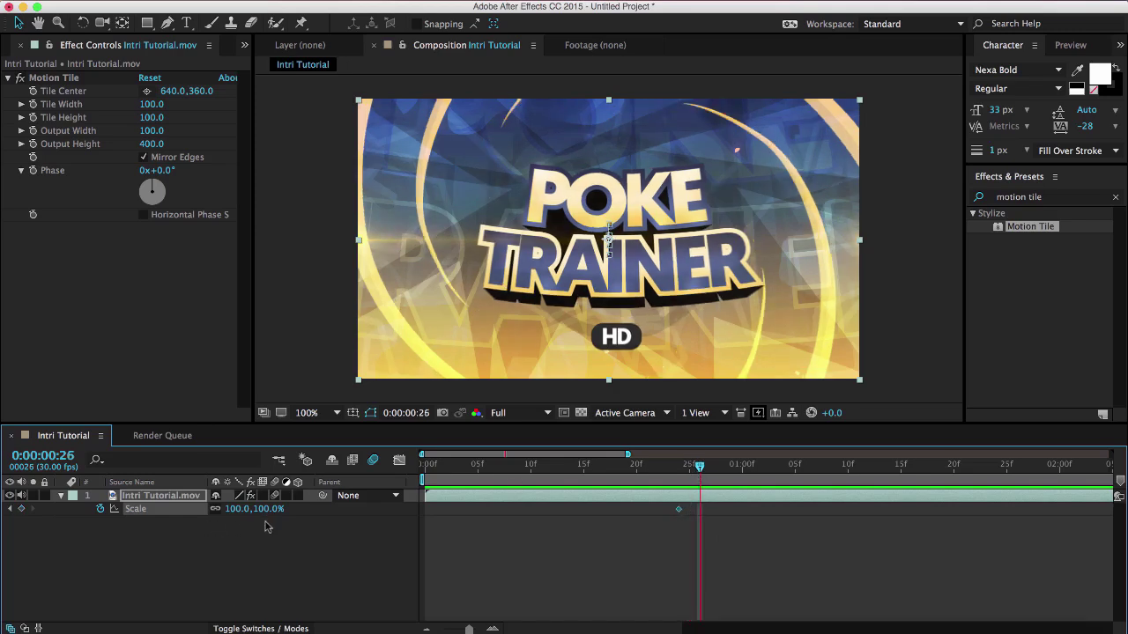
left_click_drag(263, 509, 277, 510)
Set the Scale to 100% at frame 27 and apply Easy Ease to all the Scale keyframes.
left_click_drag(703, 475, 712, 474)
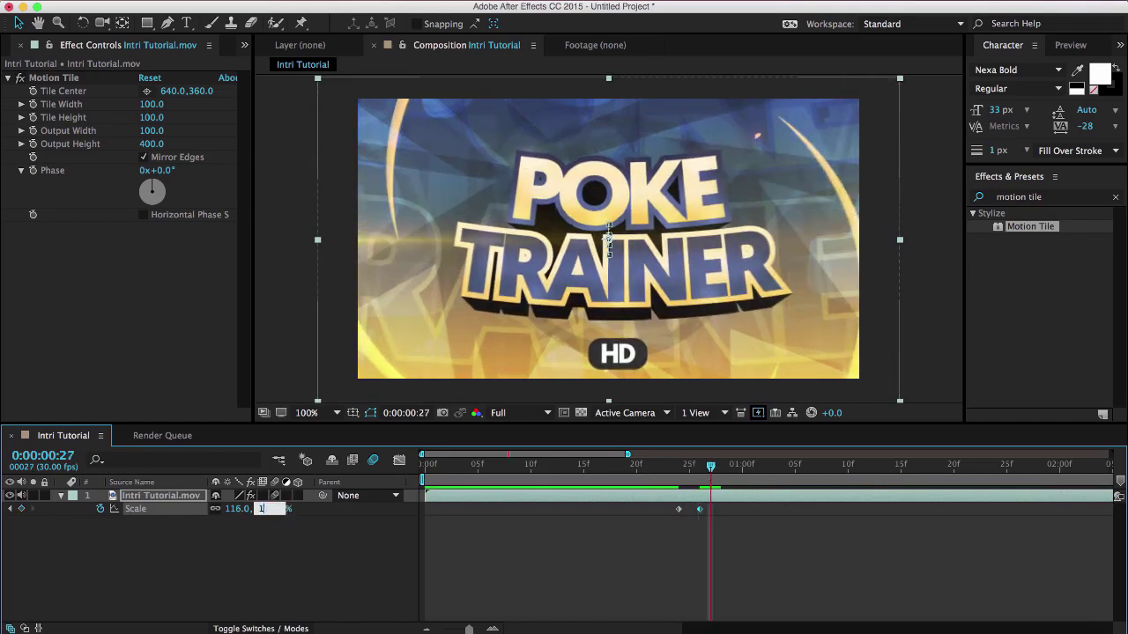
key("Return")
left_click_drag(756, 538, 626, 496)
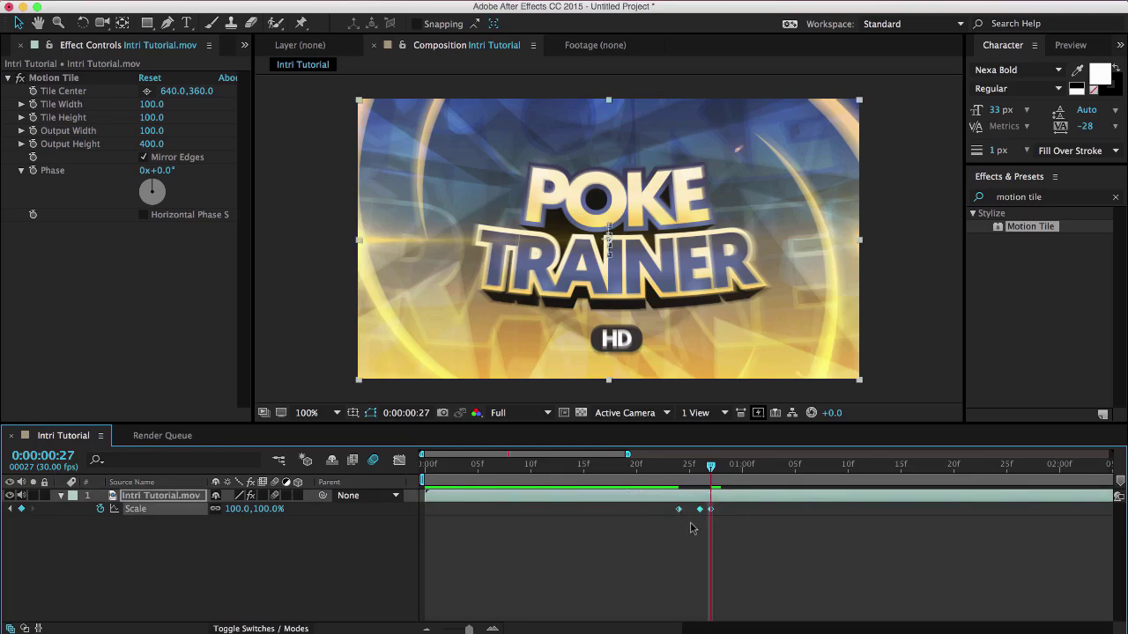
right_click(678, 512)
mouse_move(747, 625)
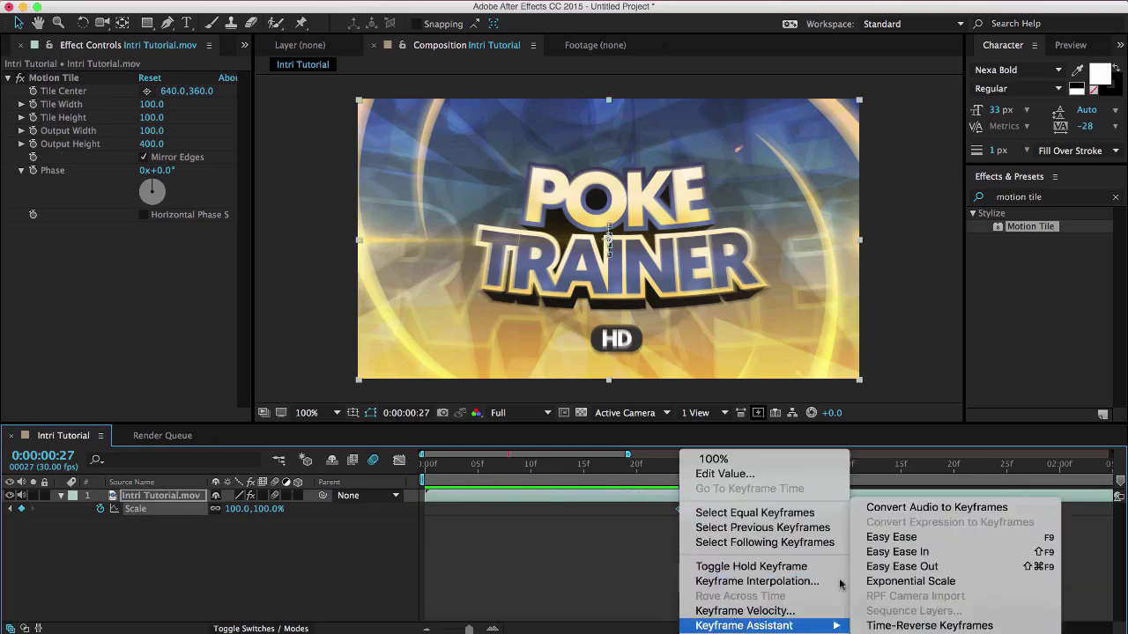
left_click(935, 535)
Reshape the Scale speed graph into sharp peaks at frames 26 and 27, leaving the Graph Editor closed.
left_click(401, 461)
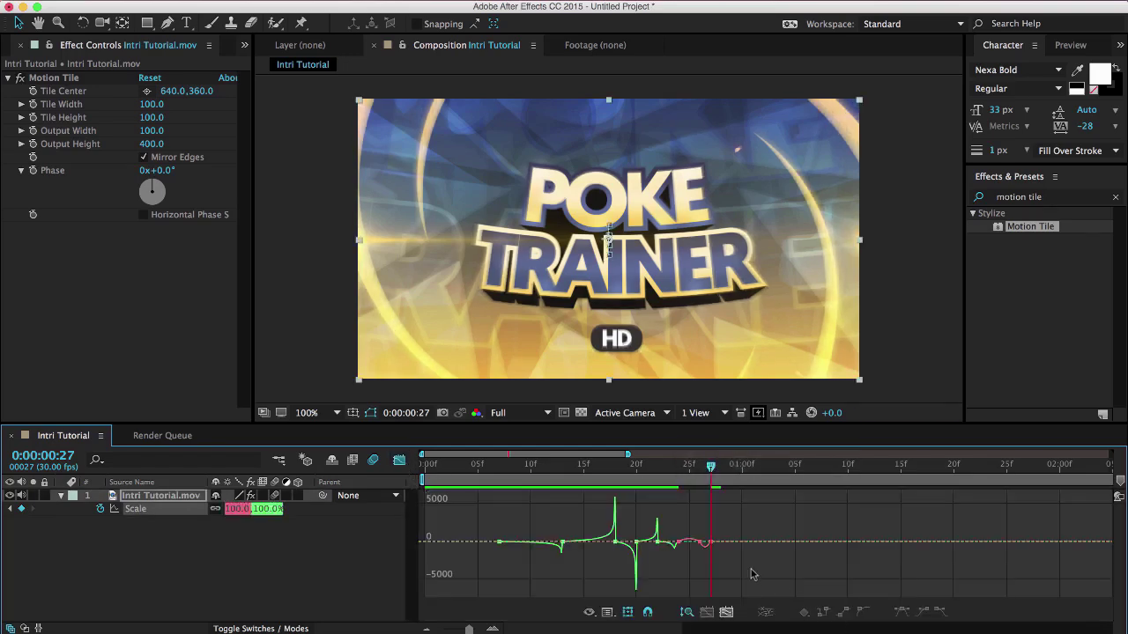
left_click_drag(469, 628, 476, 629)
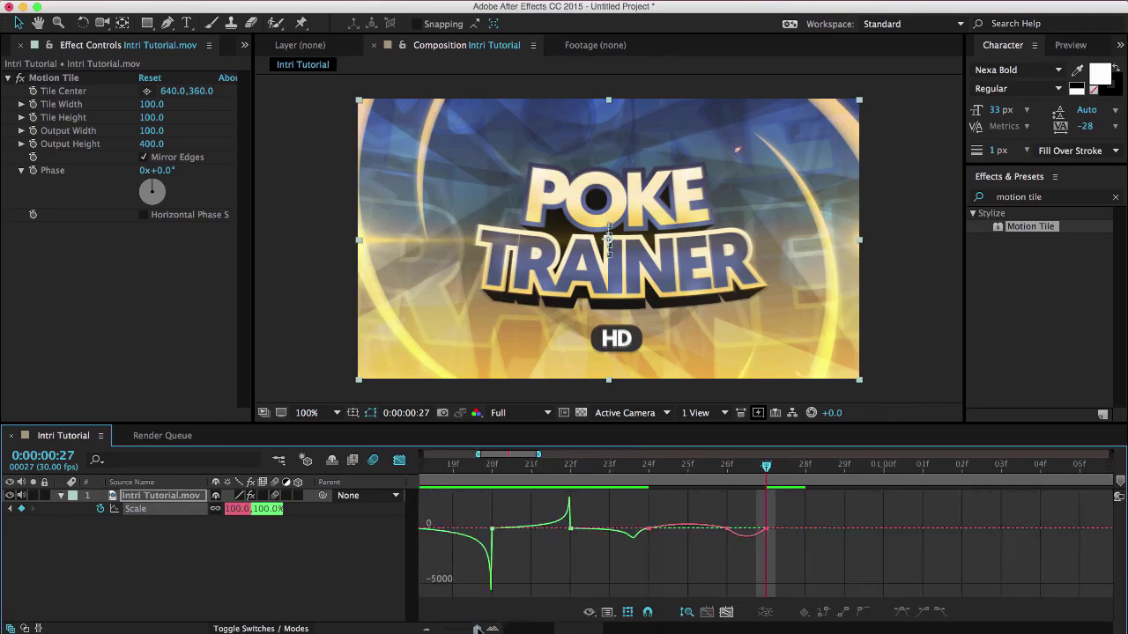
left_click(649, 529)
left_click_drag(663, 529, 766, 531)
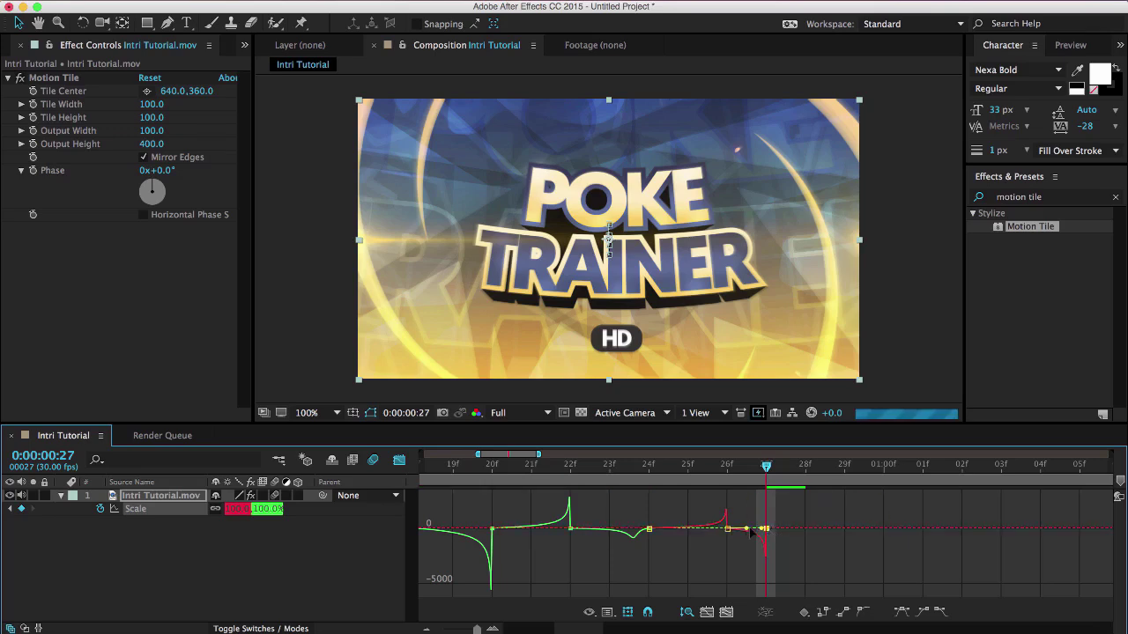
left_click(747, 530)
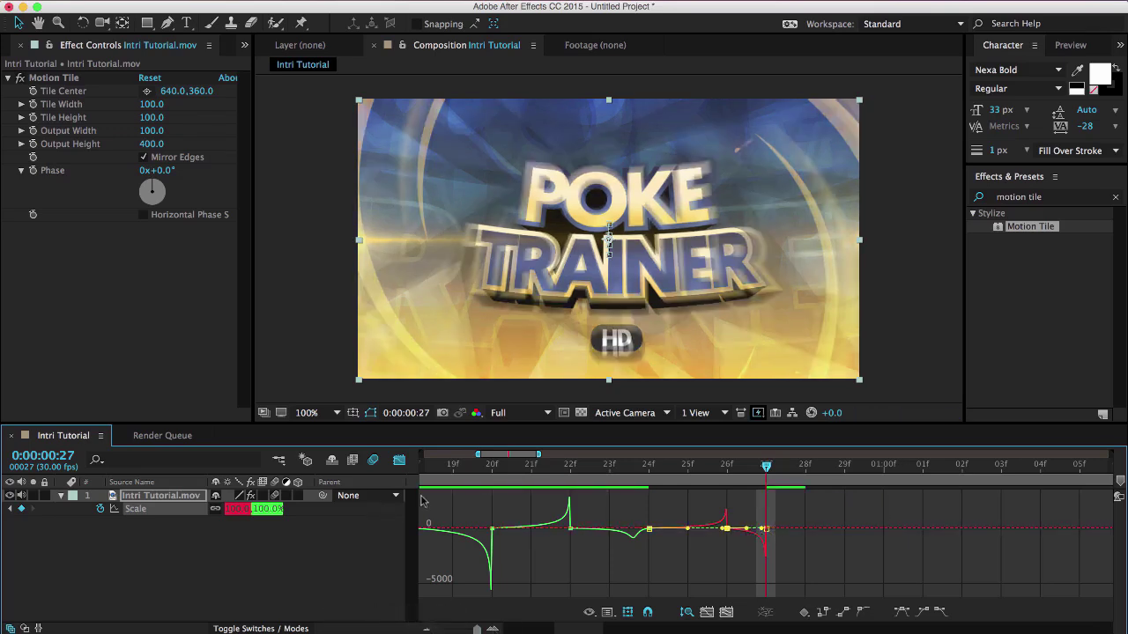
left_click(399, 462)
left_click_drag(477, 629, 457, 630)
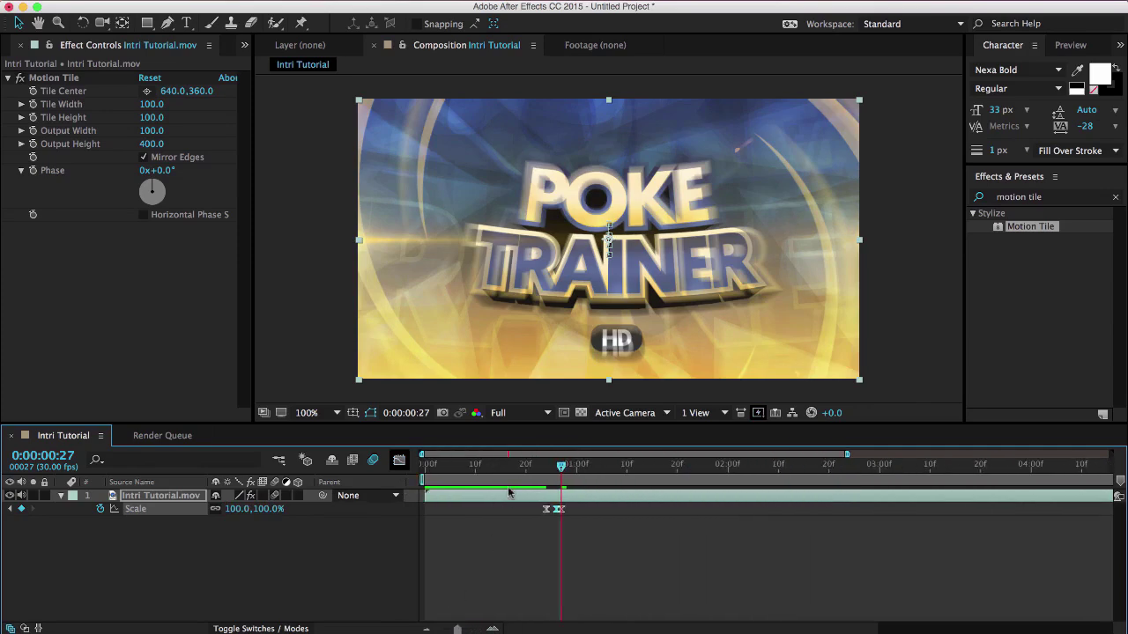
Preview the composition from the first frame to check the scale bump on the logo.
left_click_drag(515, 470, 469, 477)
key("Home")
key("space")
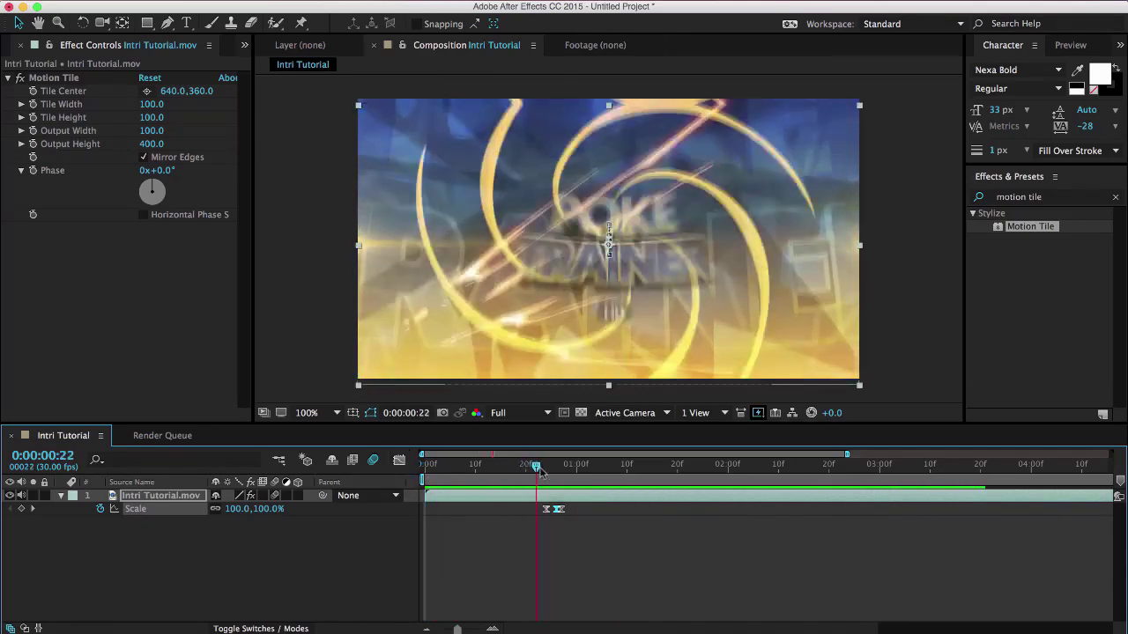
Retime the second Scale keyframe to frame 28 and the third to 0:00:01:00, and preview the slower bump.
left_click_drag(460, 629, 468, 629)
mouse_move(686, 527)
left_mouse_down()
mouse_move(643, 503)
mouse_move(676, 514)
left_mouse_up()
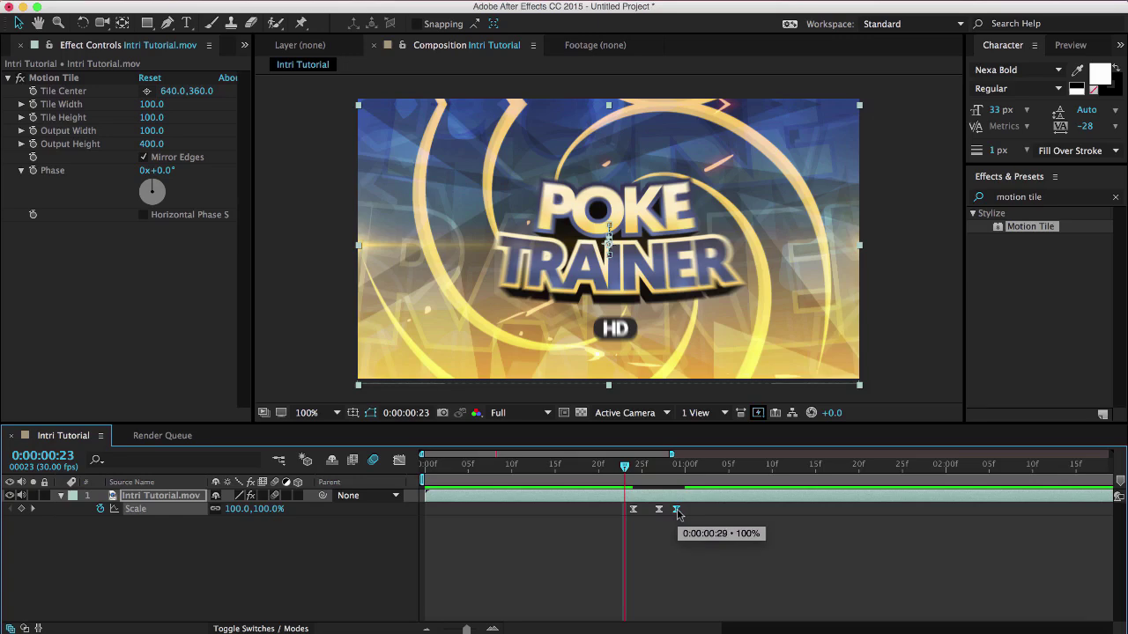
left_click(660, 510)
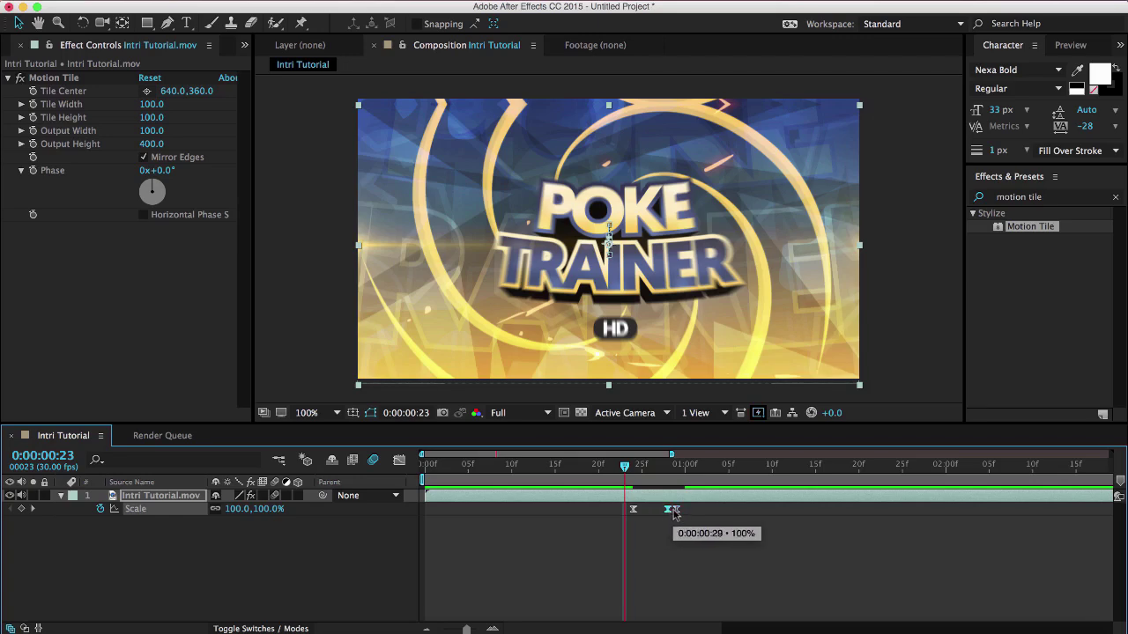
left_click(675, 510)
key("space")
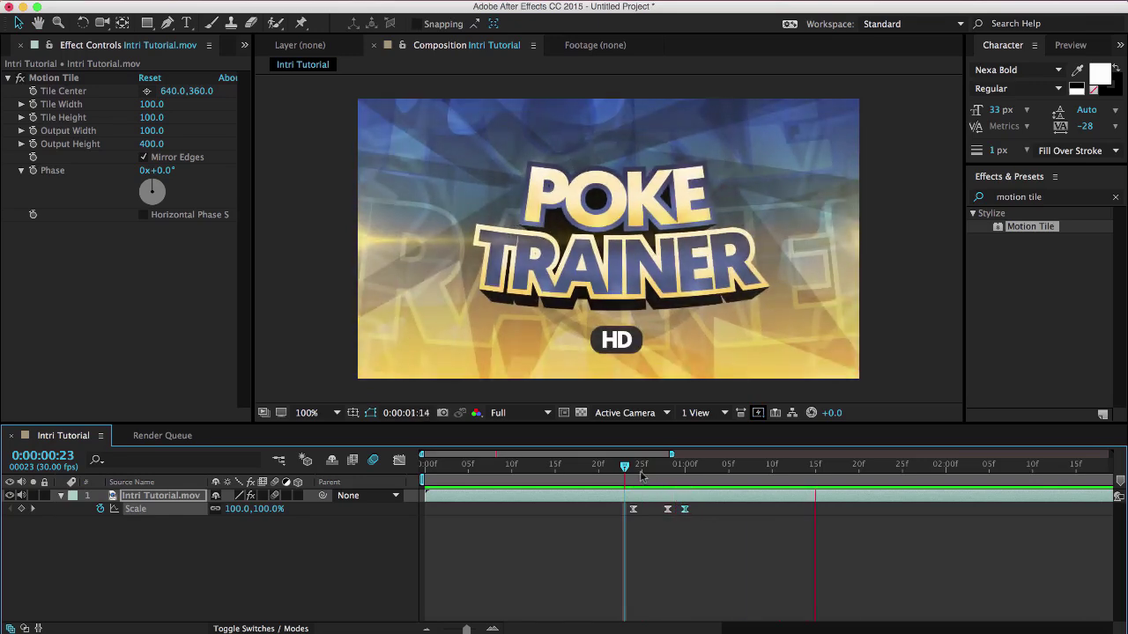
left_click_drag(626, 469, 430, 473)
key("space")
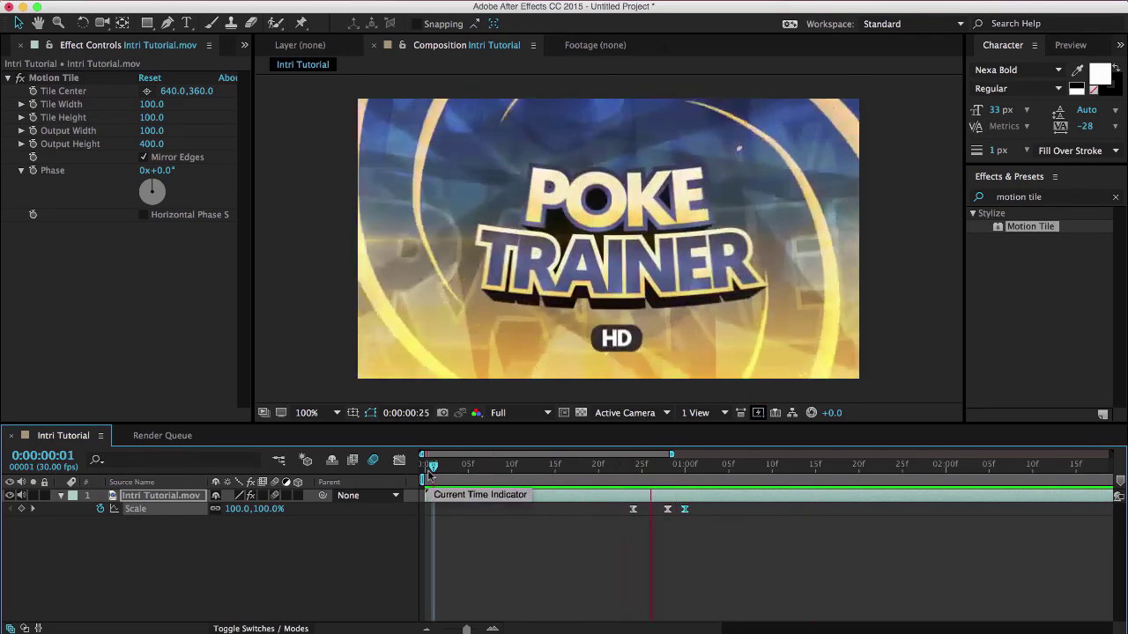
left_click(462, 472)
Shift the second Scale keyframe to 0:00:01:02 and the third to 0:00:01:05, and preview the slower zoom.
left_click(678, 538)
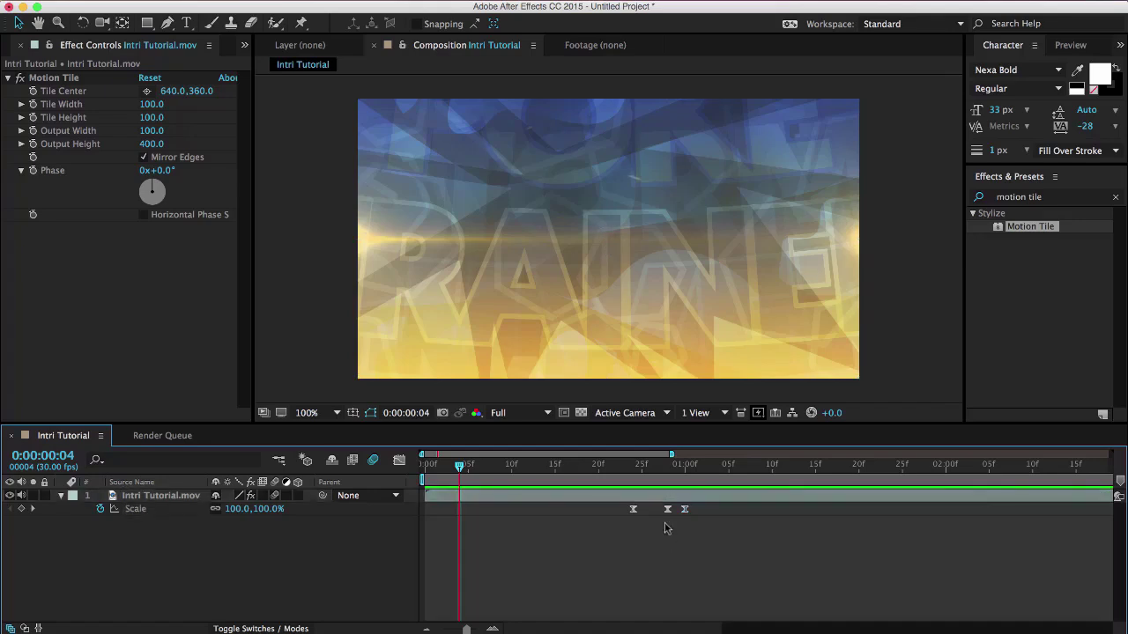
left_click_drag(662, 521, 730, 514)
left_click(673, 539)
key("space")
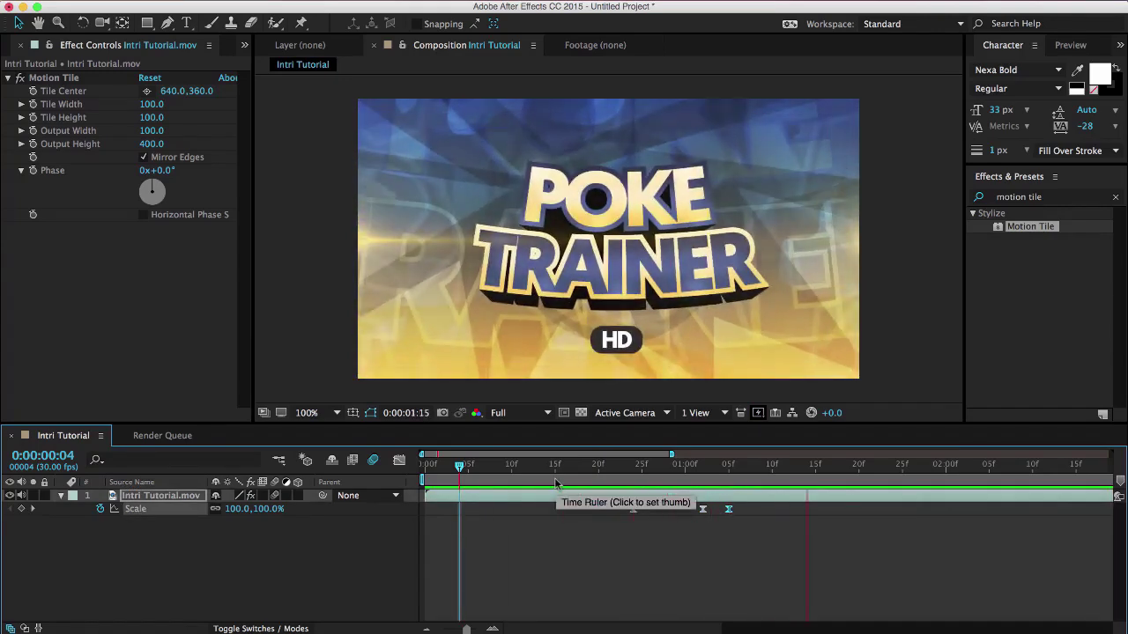
left_click(536, 466)
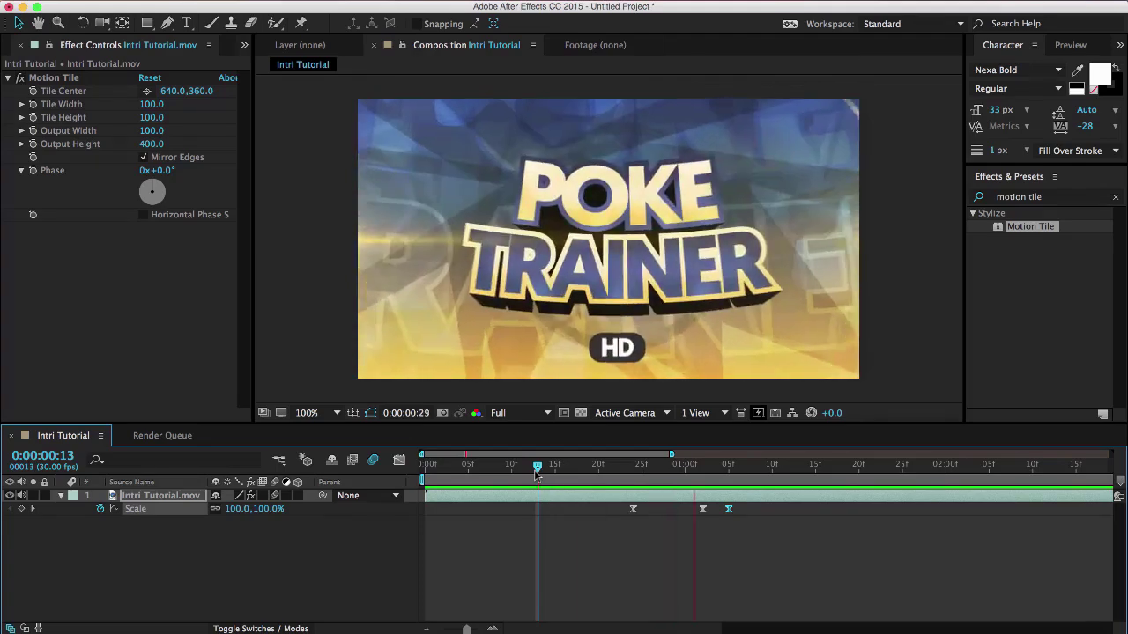
Keyframe the layer's Scale from 100% at 0:00:06:10 up to 138% at 0:00:07:09.
left_click_drag(535, 471, 961, 528)
scroll(961, 527, "right", 10)
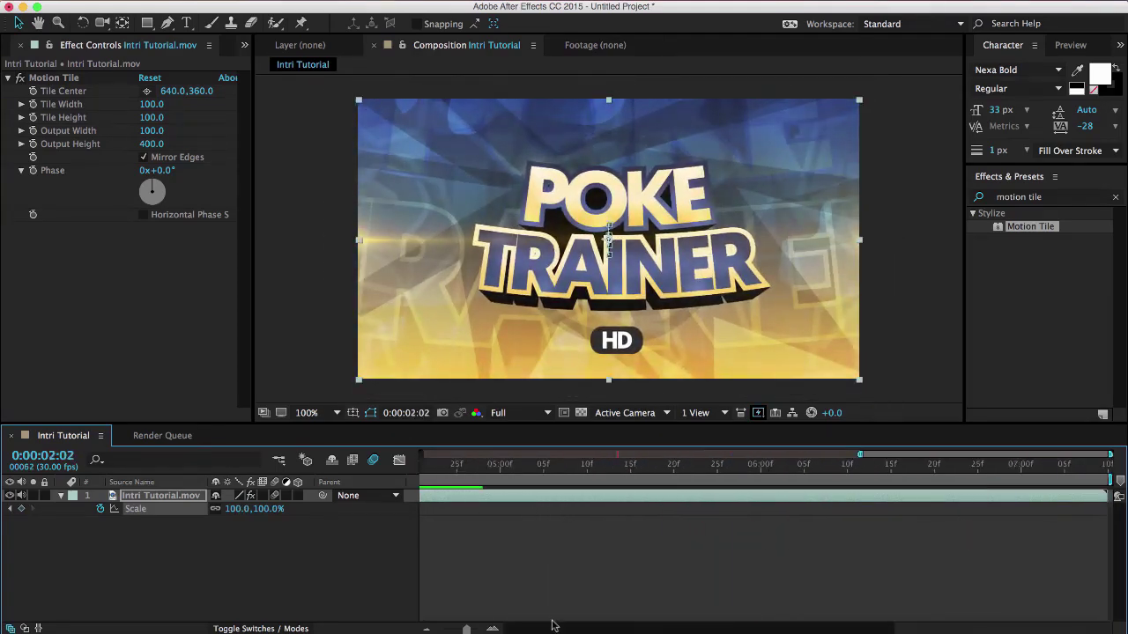
left_click_drag(466, 628, 446, 628)
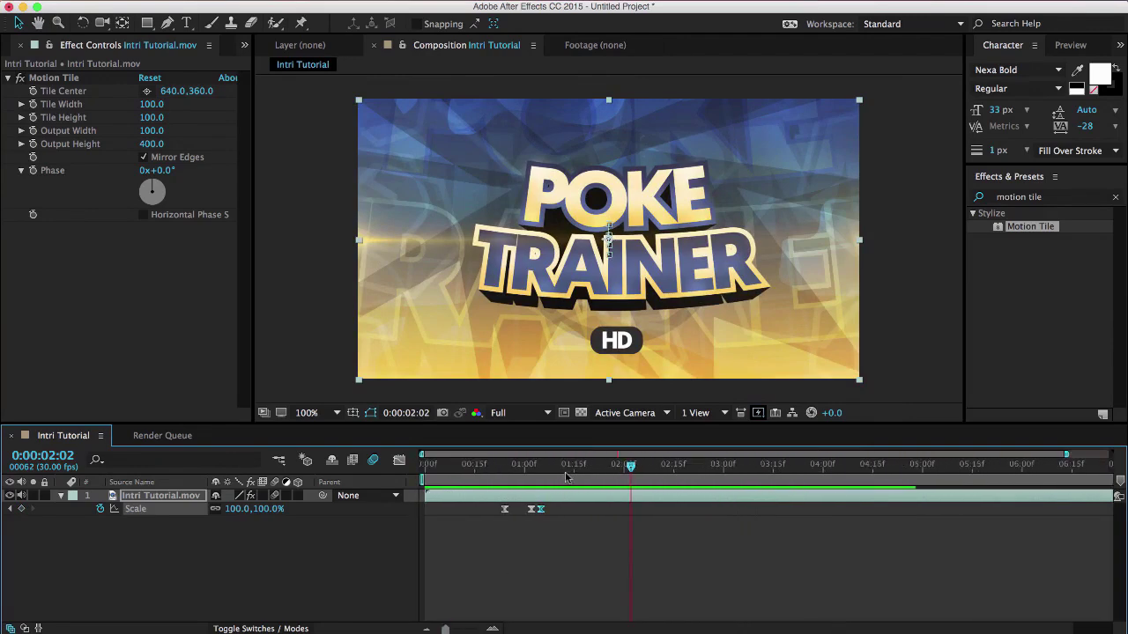
left_click_drag(567, 476, 1061, 459)
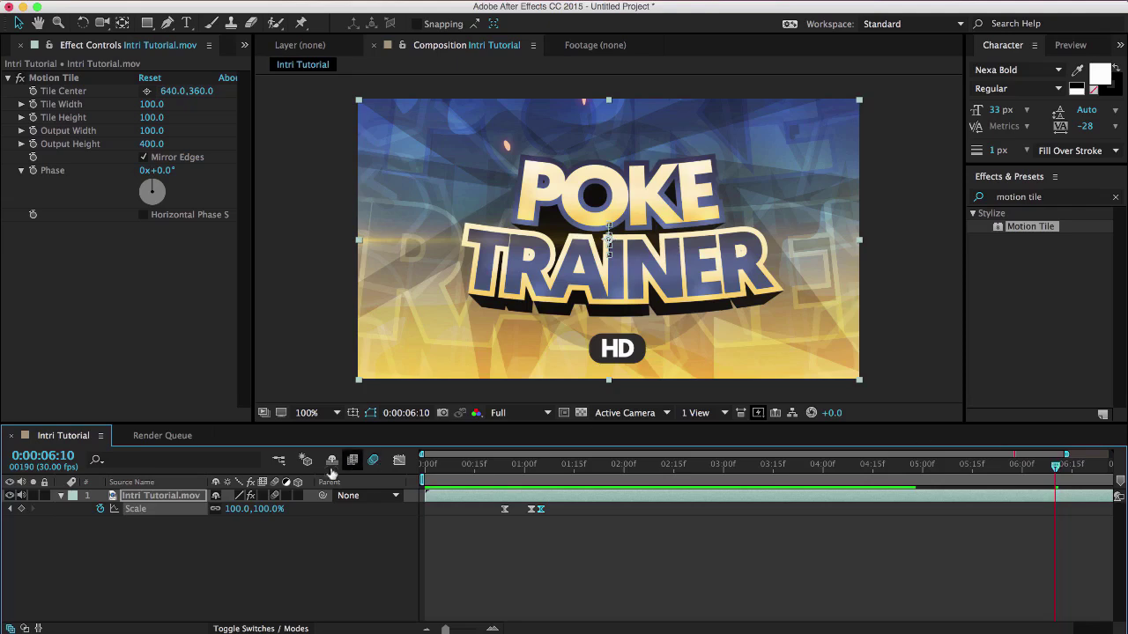
left_click(21, 508)
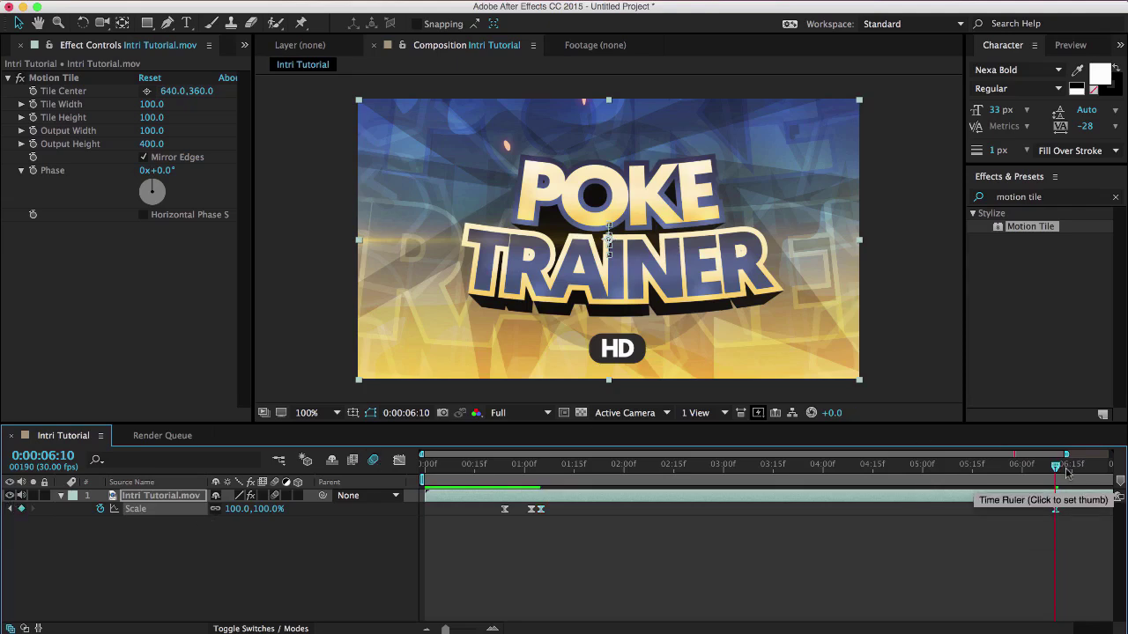
left_click_drag(1057, 467, 1118, 469)
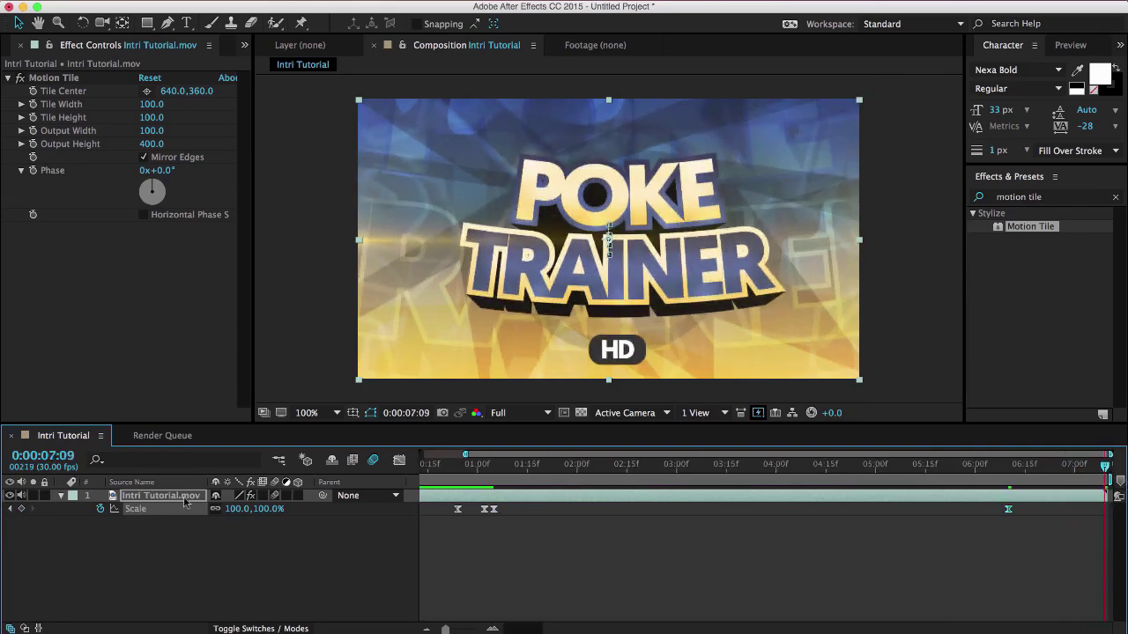
left_click_drag(257, 514, 292, 513)
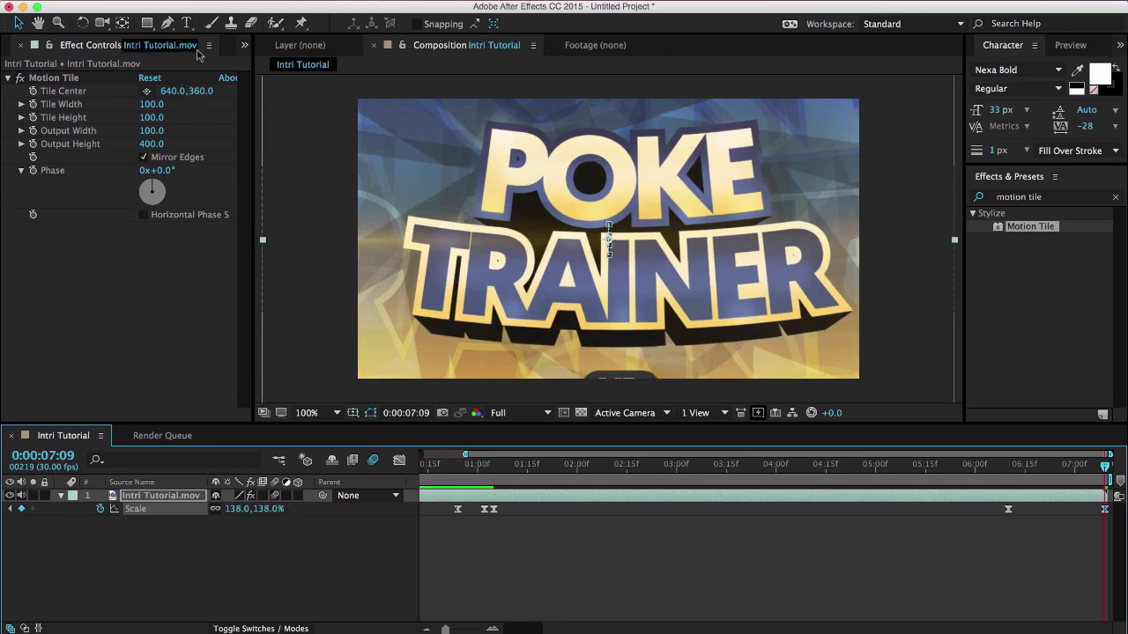
Search the effects for "cc" and apply CC Radial Blur to the Intri Tutorial.mov layer.
left_click(1051, 197)
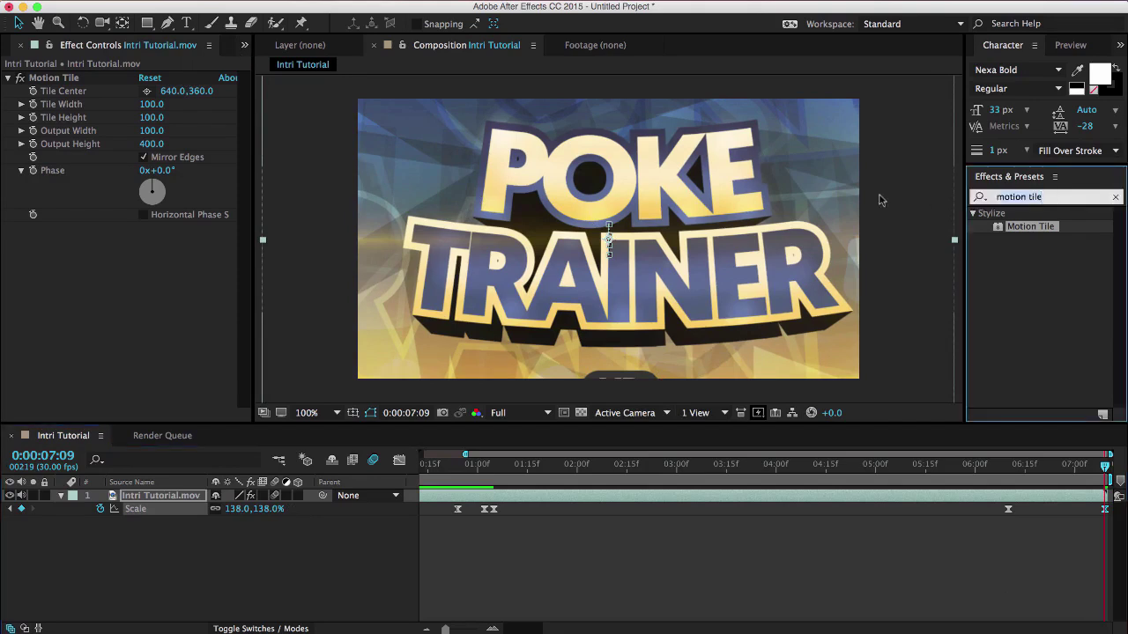
type("moti")
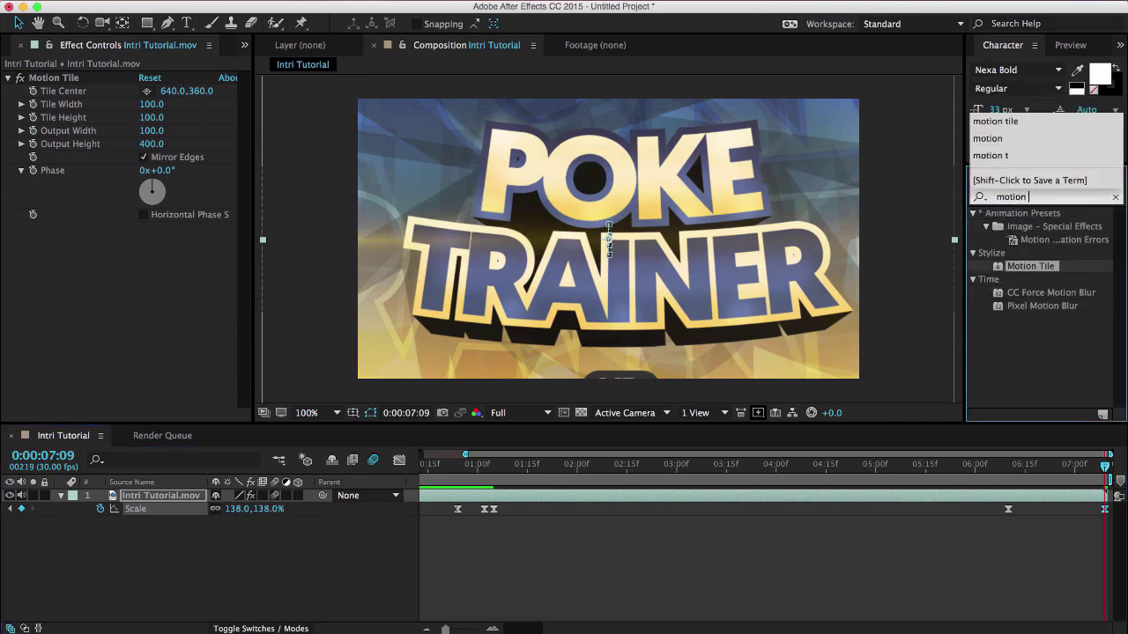
key("BackSpace")
key("BackSpace")
key("BackSpace")
key("BackSpace")
type("cc blur")
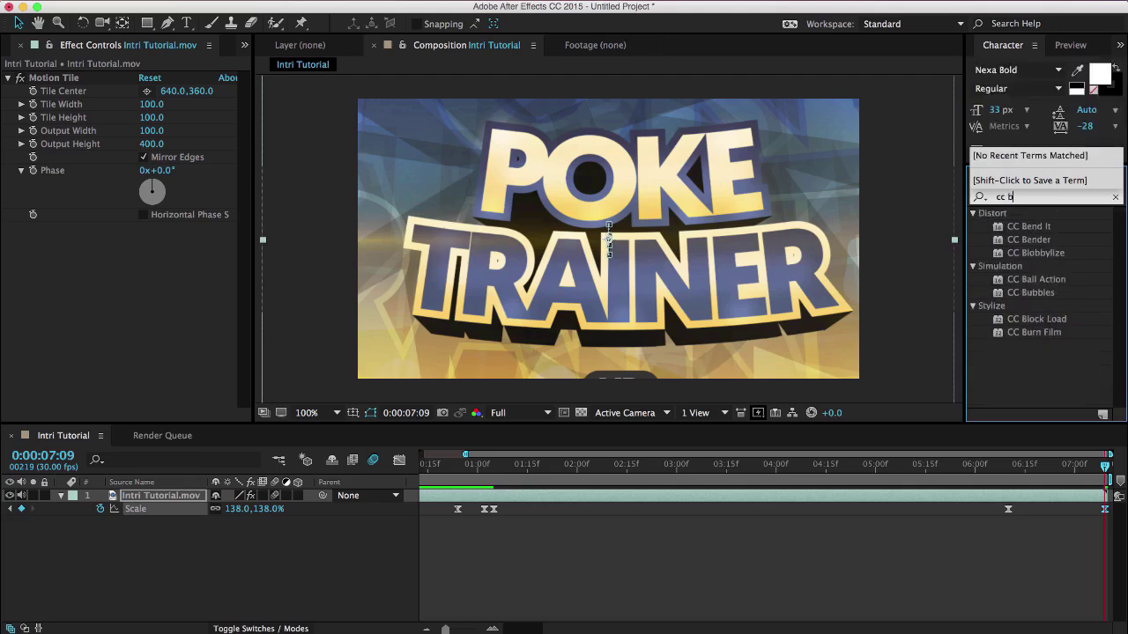
key("BackSpace")
key("BackSpace")
key("BackSpace")
left_click_drag(1105, 241, 176, 496)
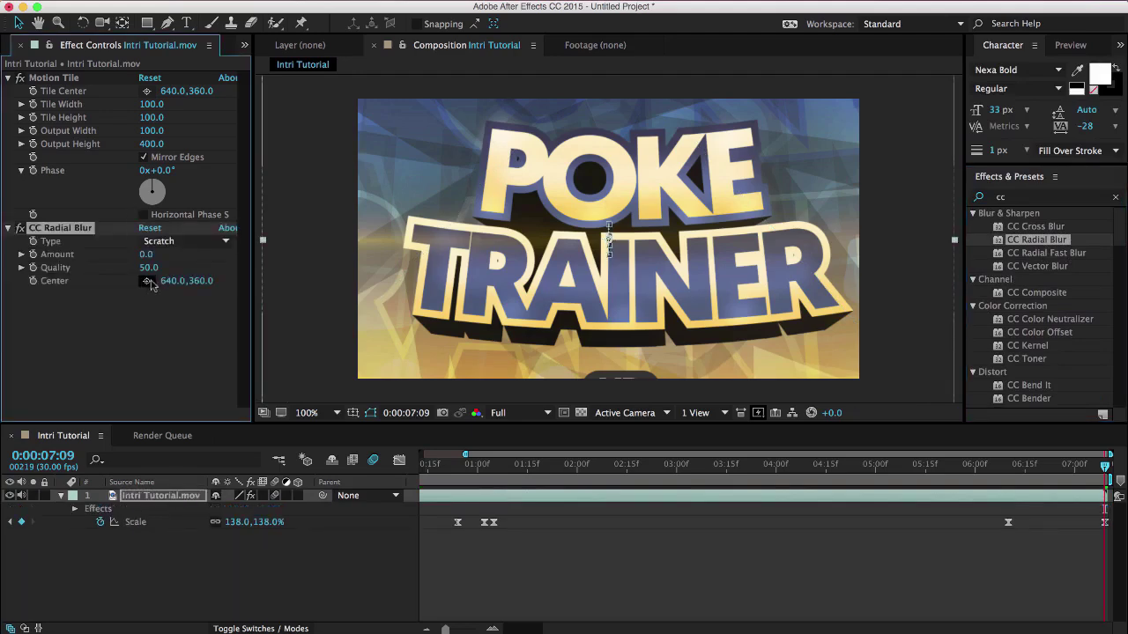
Set the CC Radial Blur type to Fading Zoom with an Amount of 50.
left_click_drag(153, 256, 127, 257)
left_click(170, 242)
left_click(188, 271)
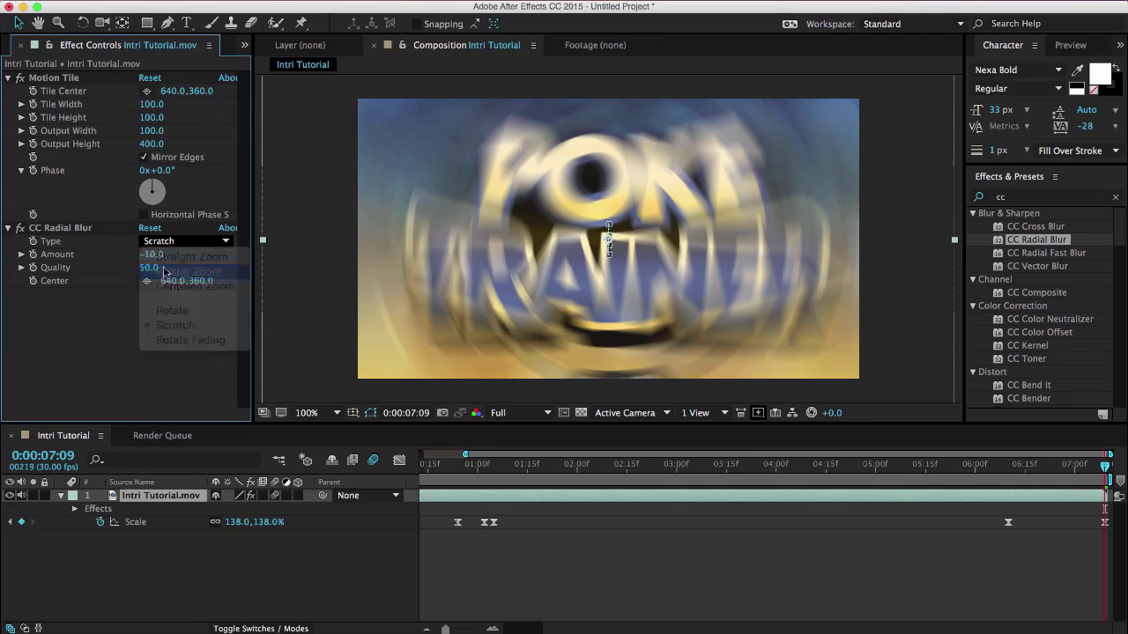
left_click_drag(165, 254, 206, 263)
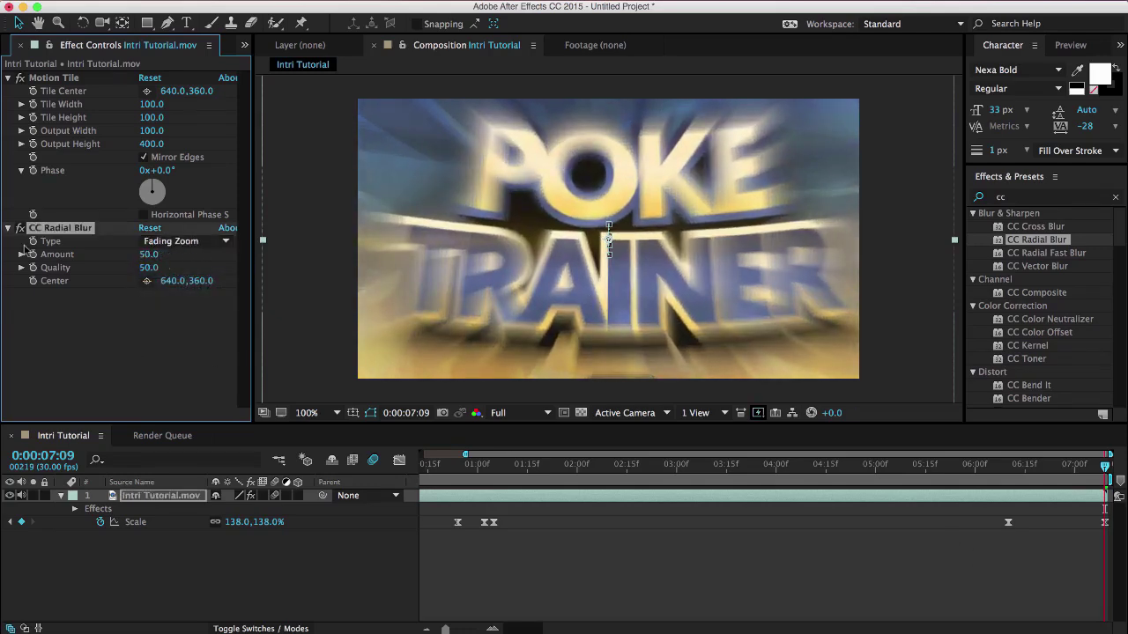
Keyframe the CC Radial Blur Amount at 50 on 0:00:07:09 and at 0 on 0:00:06:10.
left_click(75, 509)
left_click(88, 536)
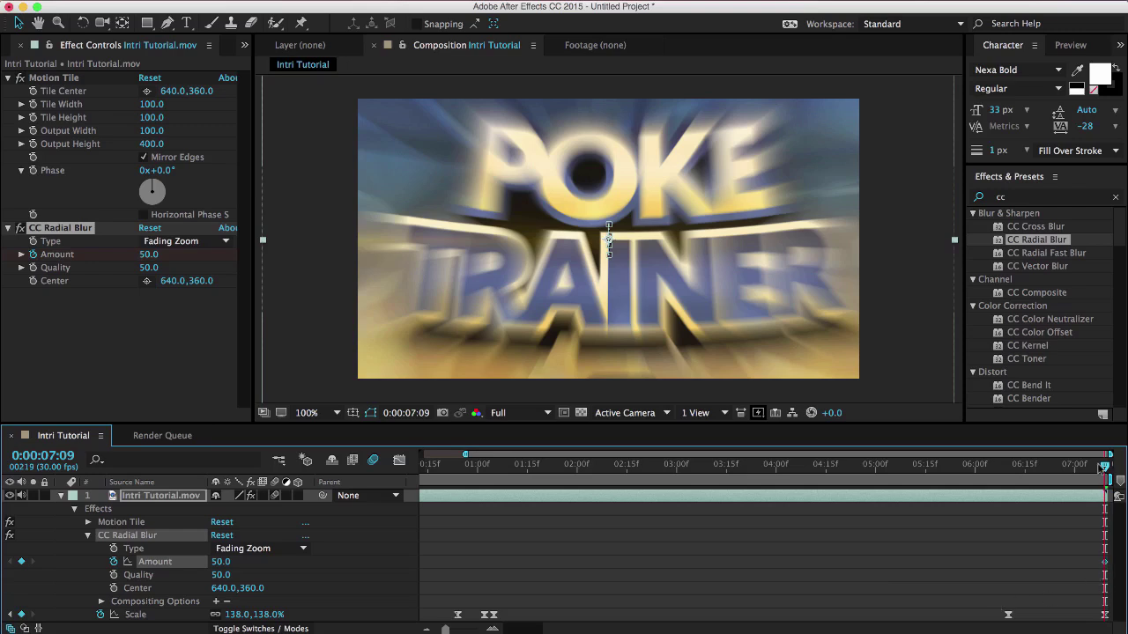
left_click_drag(1104, 467, 1008, 469)
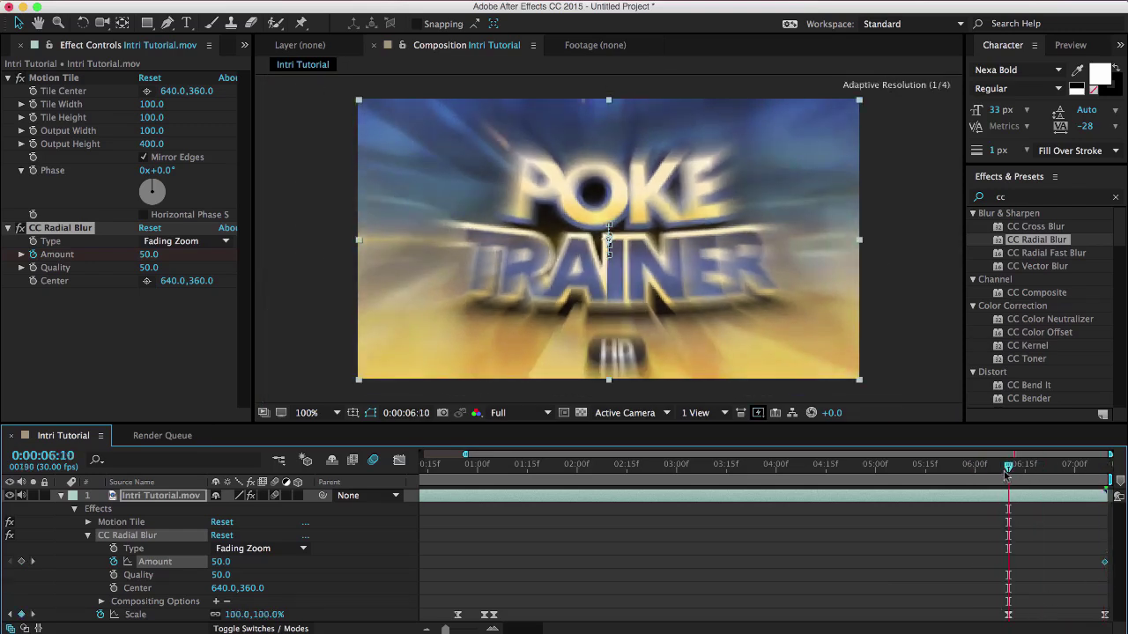
left_click(221, 561)
type("0")
key("Return")
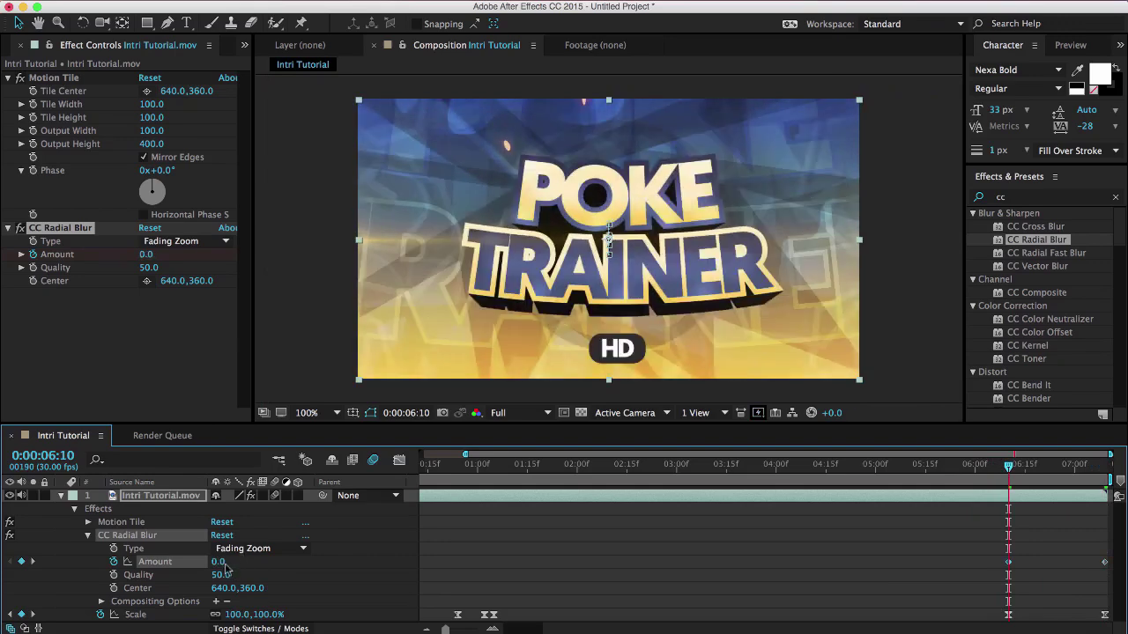
Preview and scrub through the whole composition to check the shake, the scale zooms and the closing radial blur.
left_click_drag(979, 466, 669, 467)
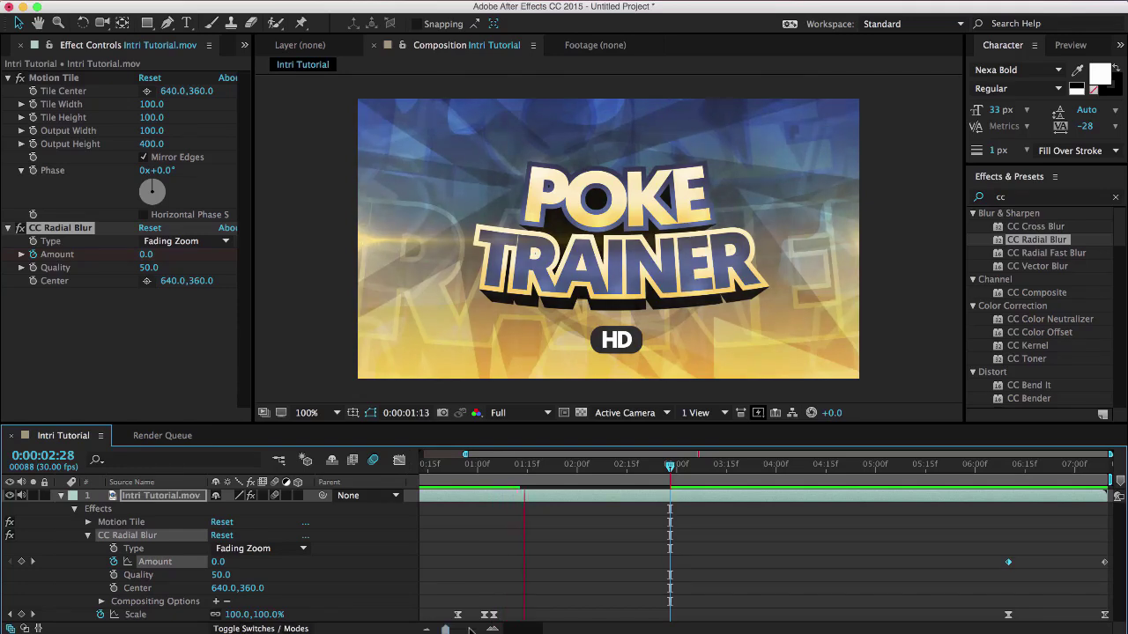
left_click_drag(446, 629, 427, 629)
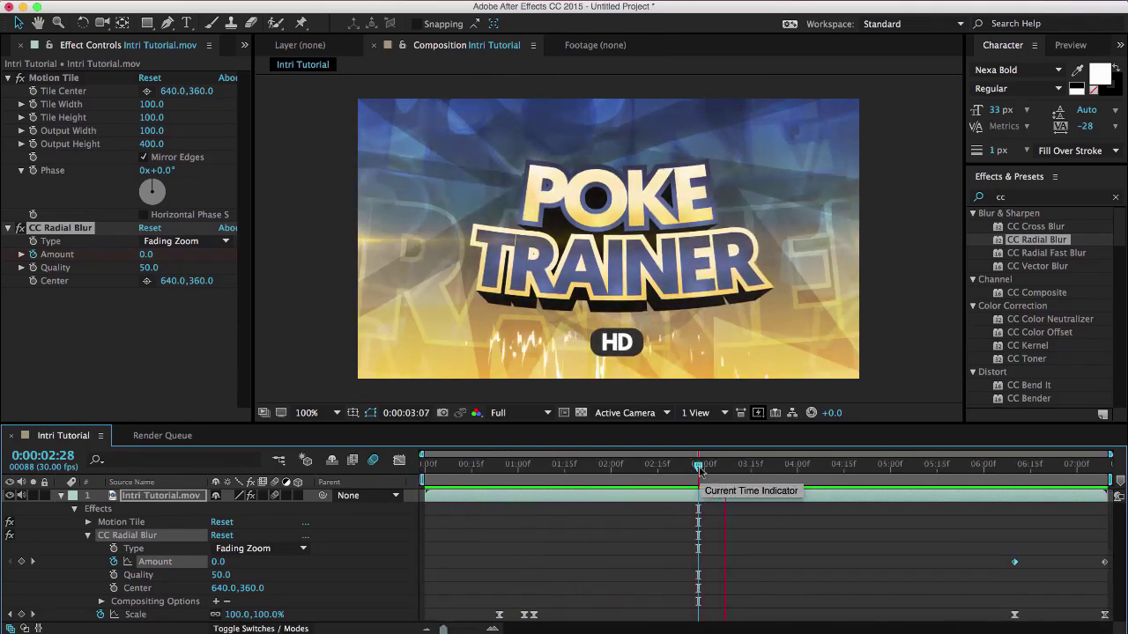
left_click_drag(698, 469, 449, 462)
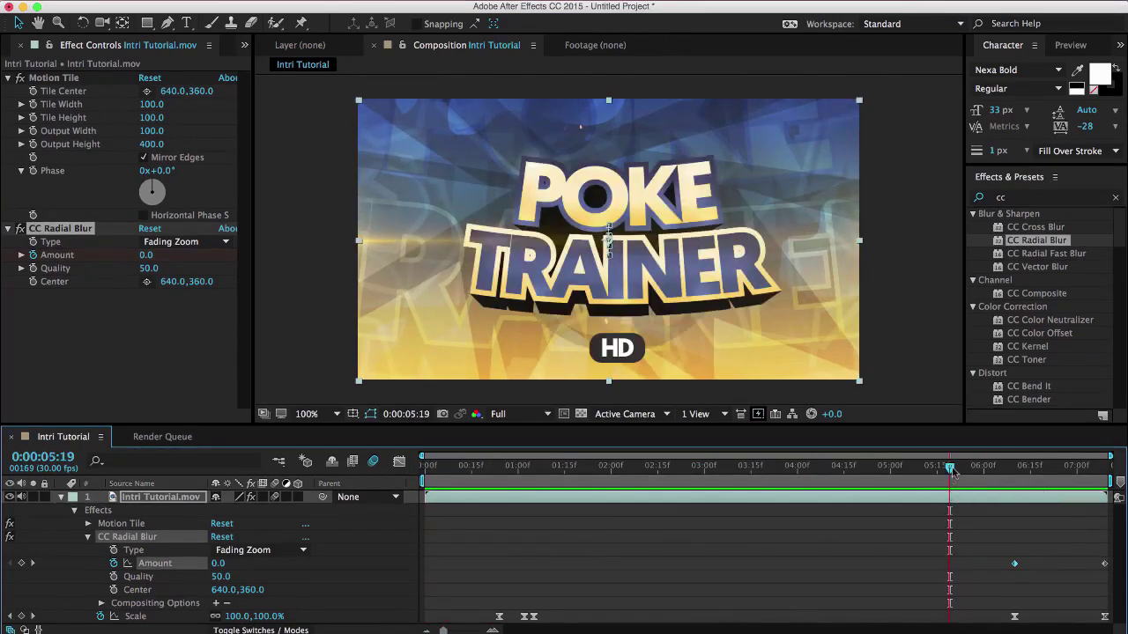
left_click_drag(684, 477, 826, 514)
left_click_drag(818, 465, 497, 528)
left_click_drag(516, 529, 667, 529)
left_click(527, 472)
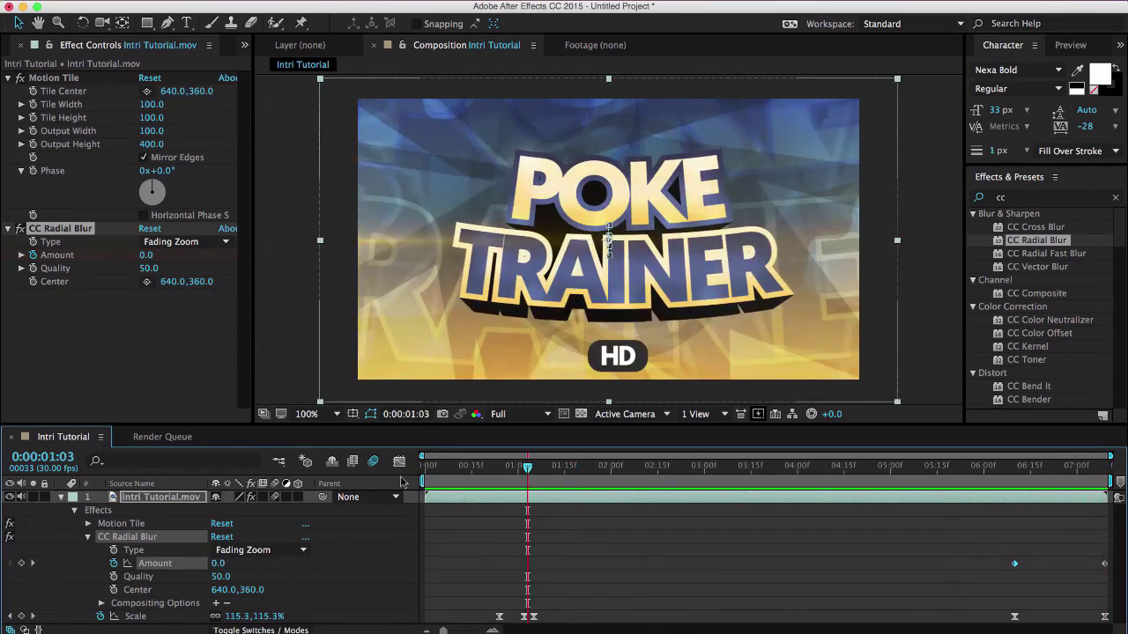
Collapse the Intri Tutorial.mov layer's properties and show the project's item list with nothing selected.
left_click(61, 497)
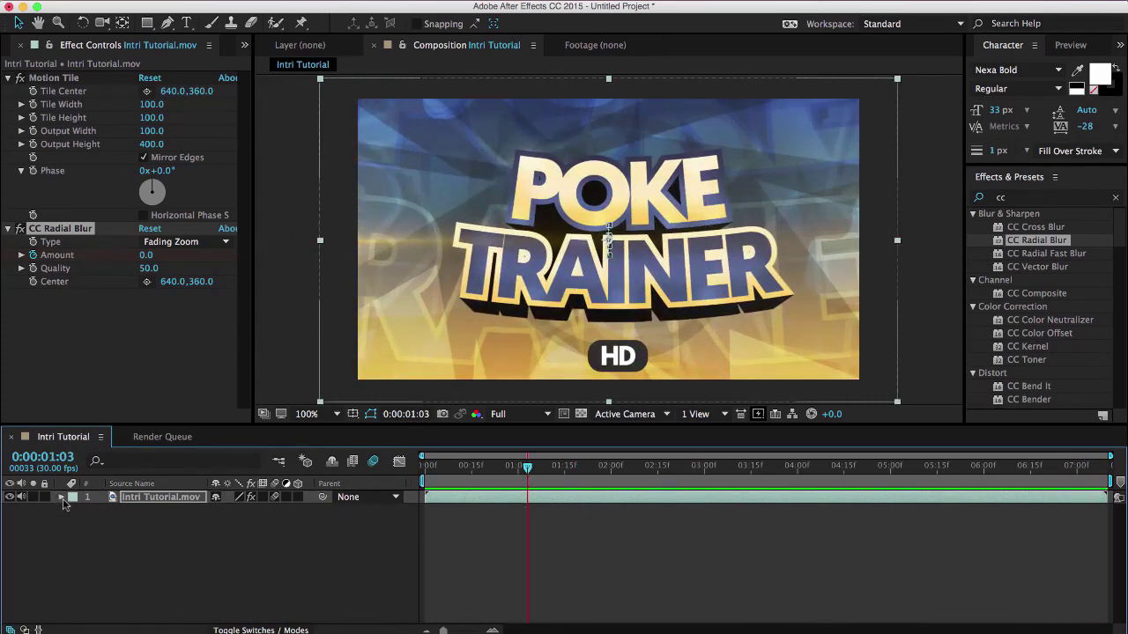
left_click(244, 44)
left_click(267, 59)
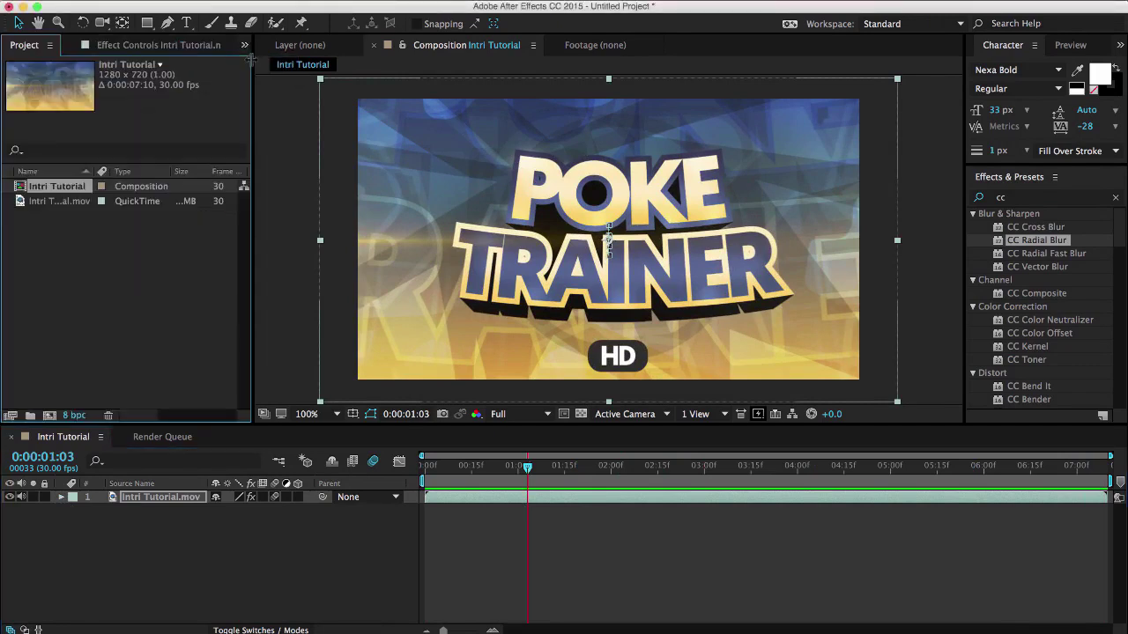
left_click(127, 345)
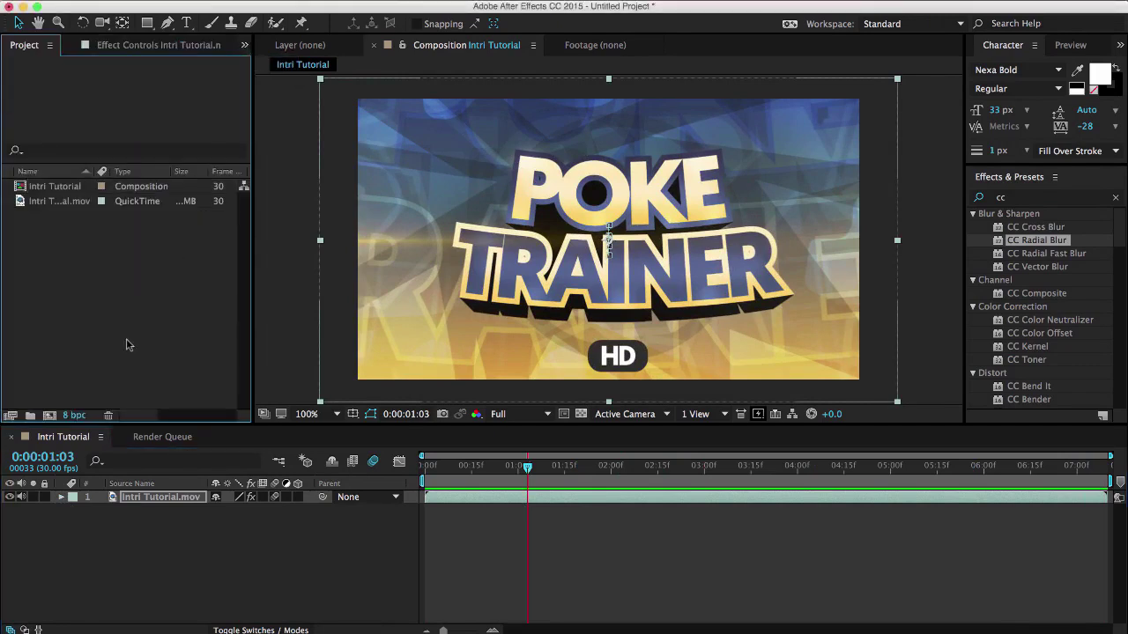